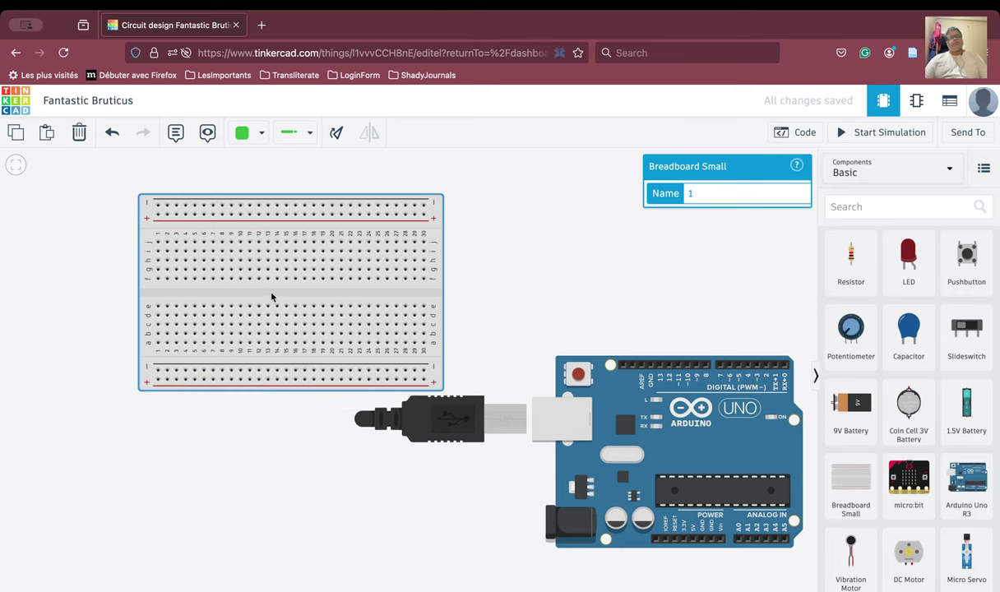
Step: Move the Arduino Uno directly below the breadboard and add a photoresistor to the empty area beside the breadboard
{"action": "left_click_drag", "start_coordinate": [709, 440], "coordinate": [330, 484]}
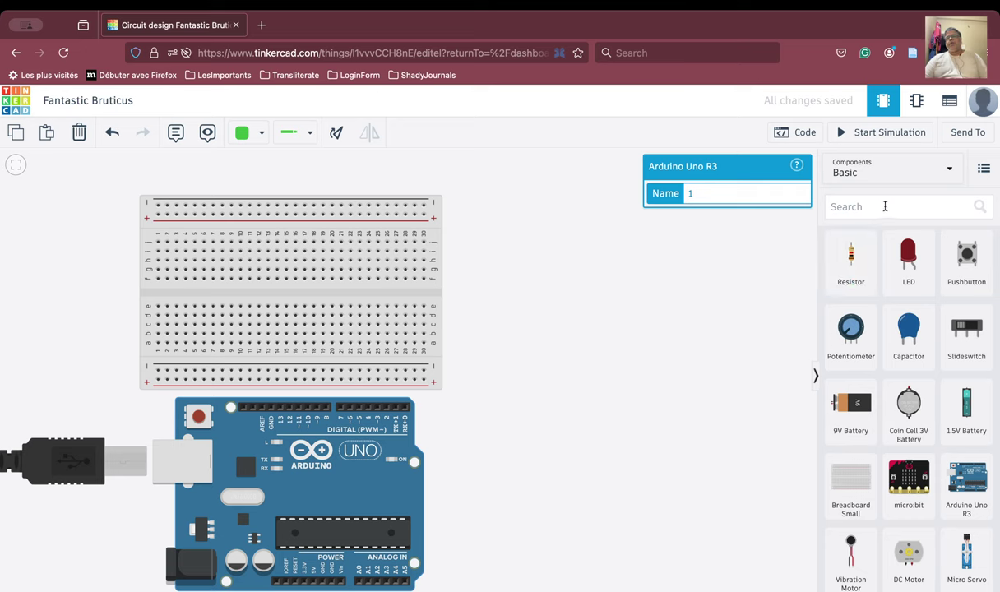
{"action": "left_click", "coordinate": [885, 207]}
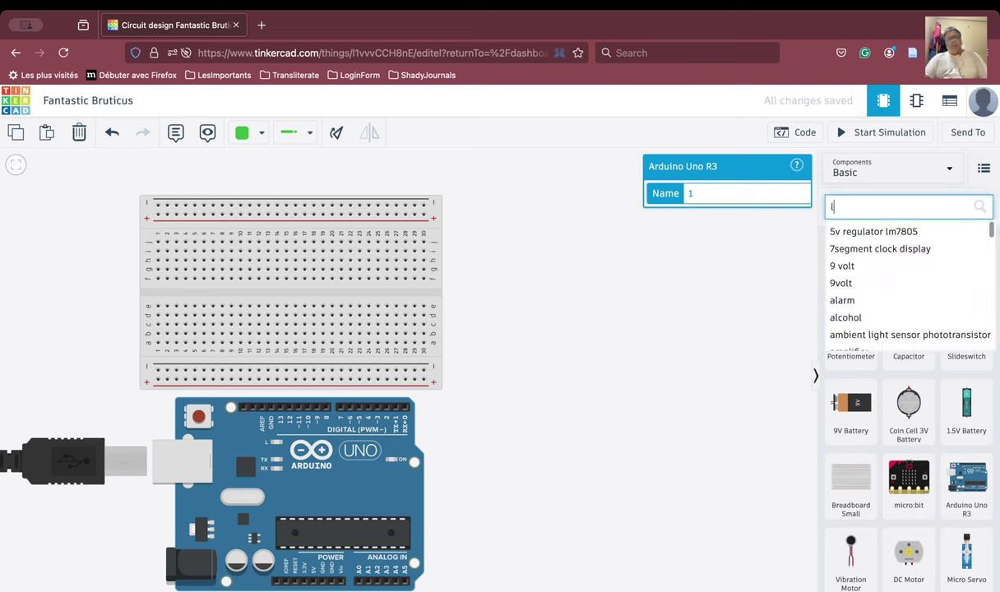
{"action": "type", "text": "photo"}
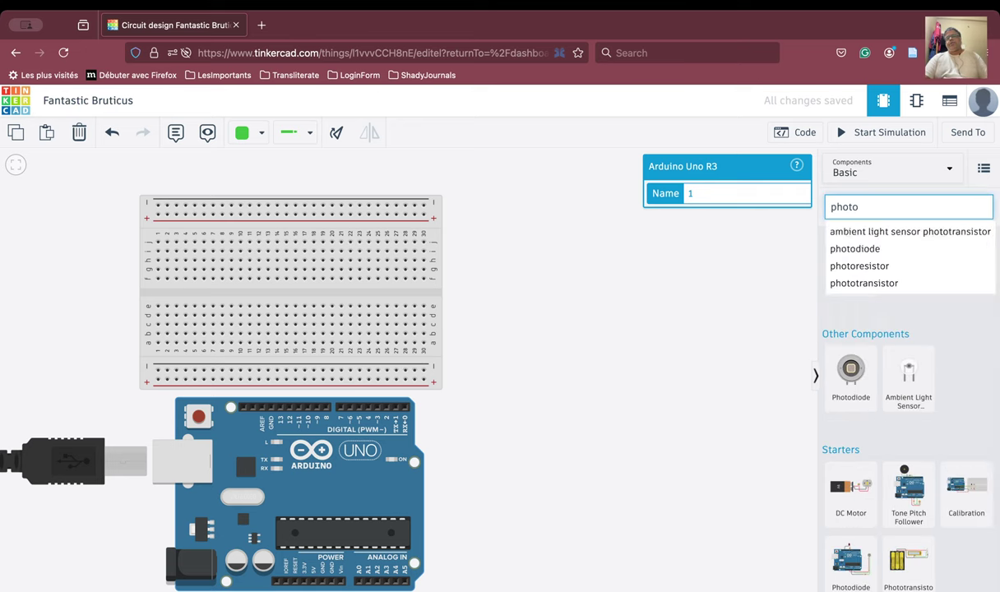
{"action": "key", "text": "Return"}
{"action": "left_click_drag", "start_coordinate": [836, 234], "coordinate": [533, 328]}
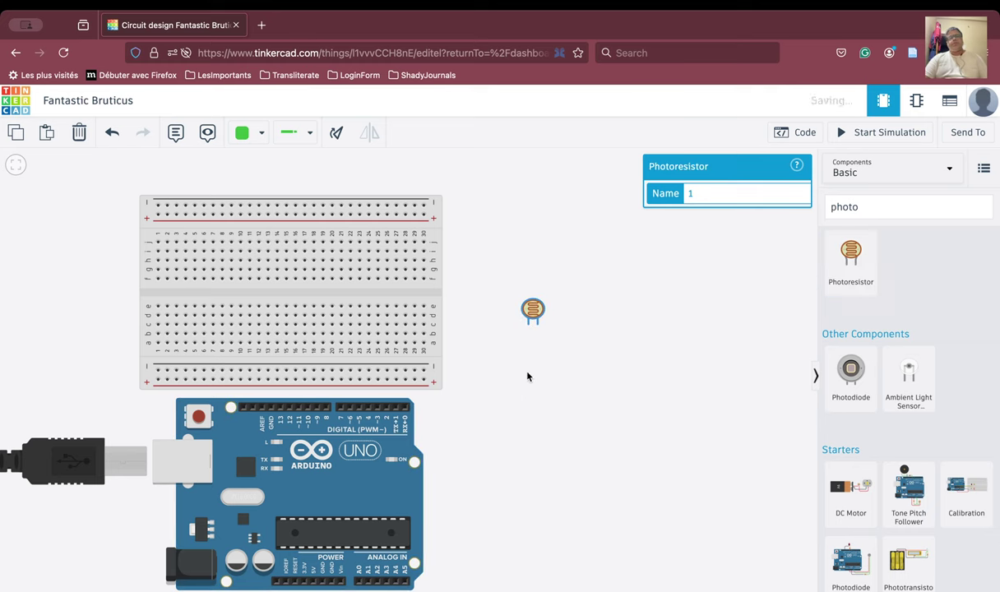
{"action": "left_click", "coordinate": [527, 396]}
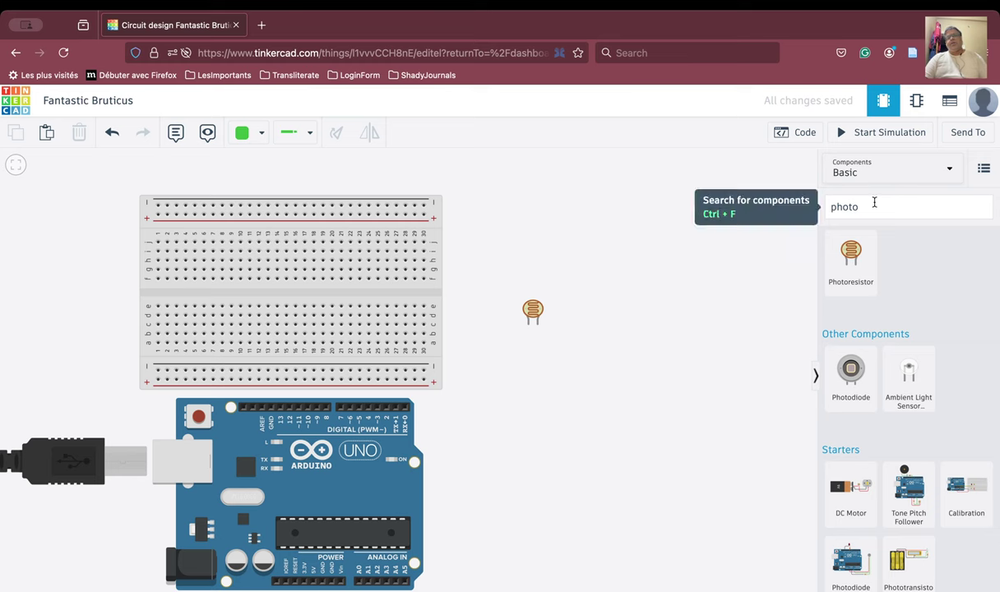
Step: Find the light bulb component and add one to the workspace just above the photoresistor
{"action": "left_click", "coordinate": [875, 201]}
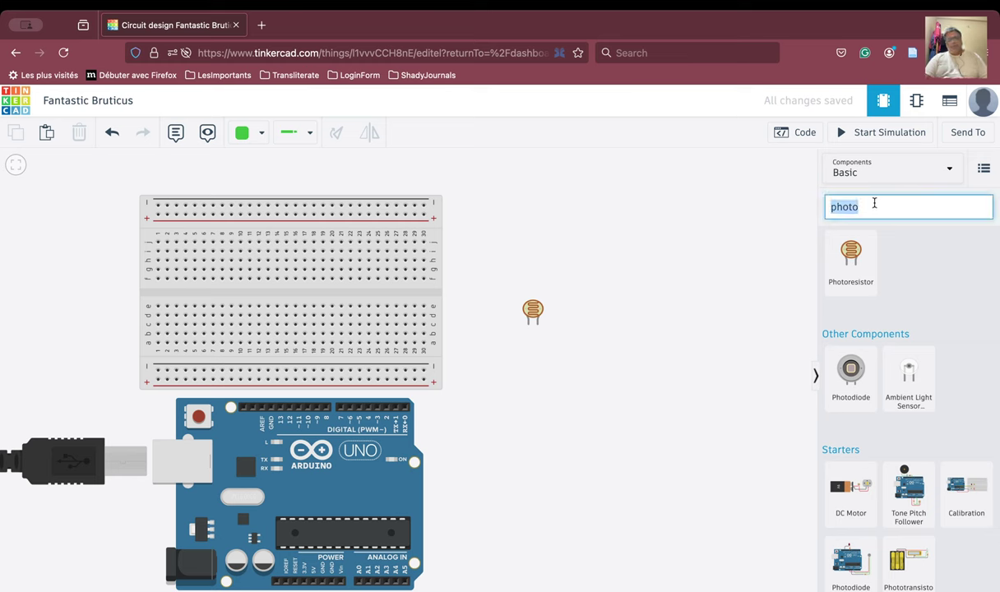
{"action": "type", "text": "bul"}
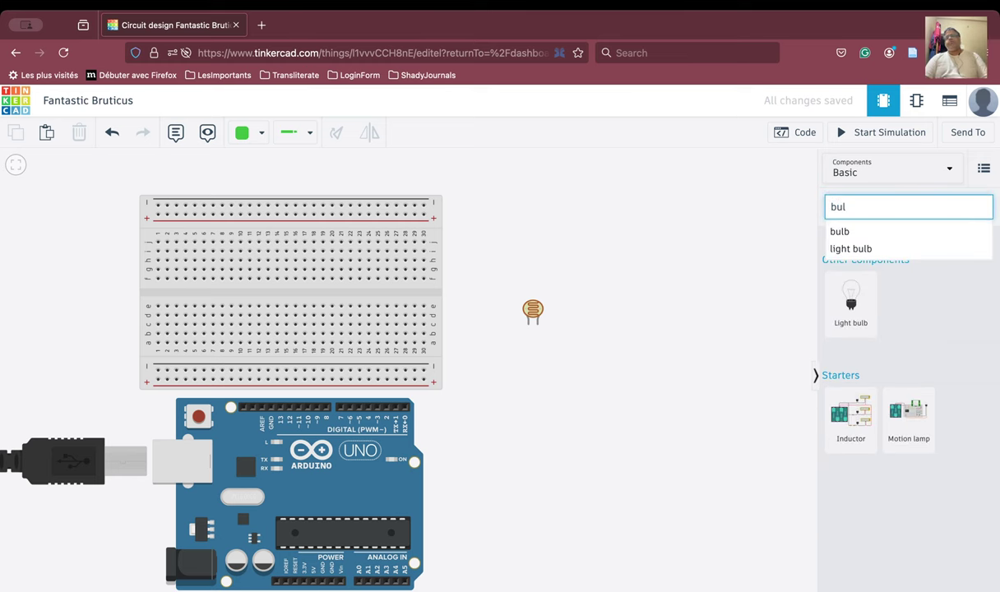
{"action": "left_click_drag", "start_coordinate": [852, 306], "coordinate": [585, 272]}
{"action": "left_click", "coordinate": [661, 364]}
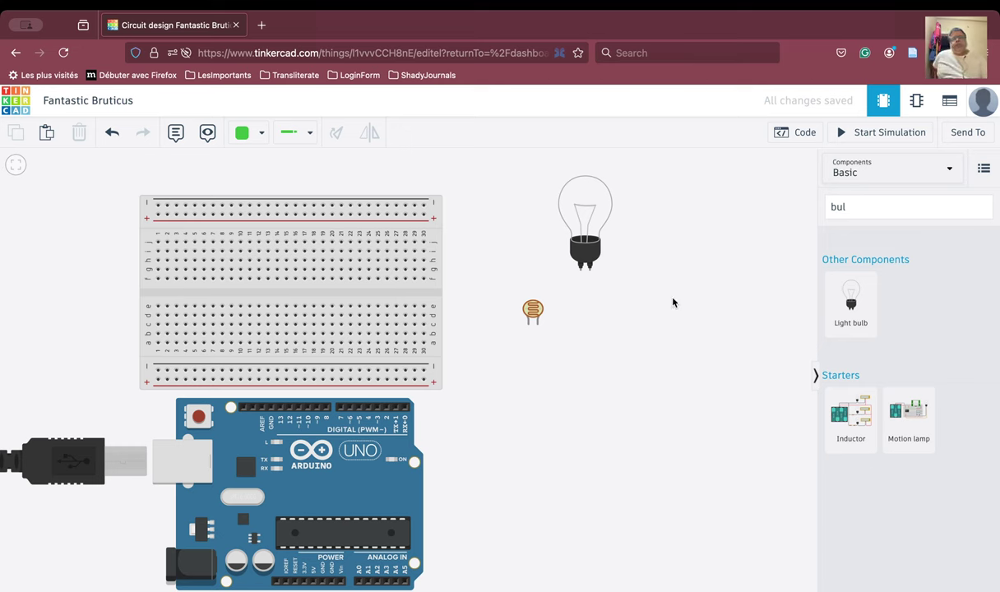
{"action": "left_click", "coordinate": [598, 227]}
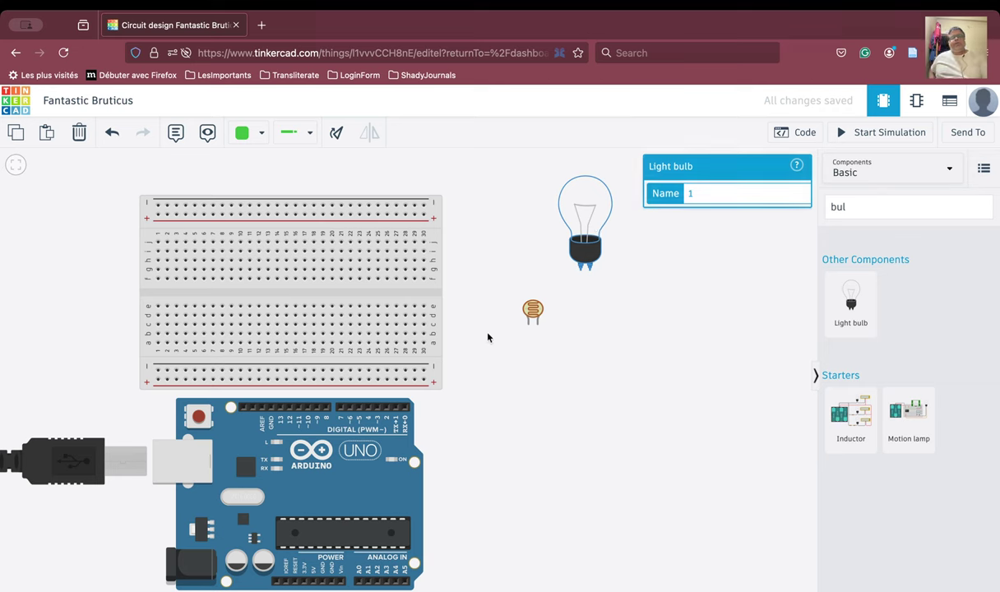
{"action": "left_click", "coordinate": [535, 315]}
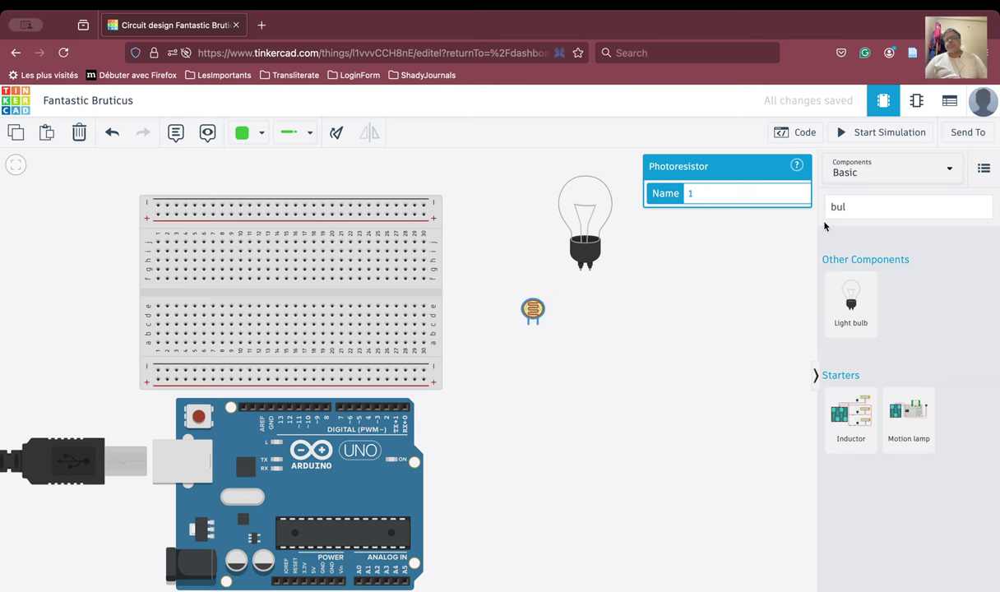
{"action": "left_click", "coordinate": [888, 203]}
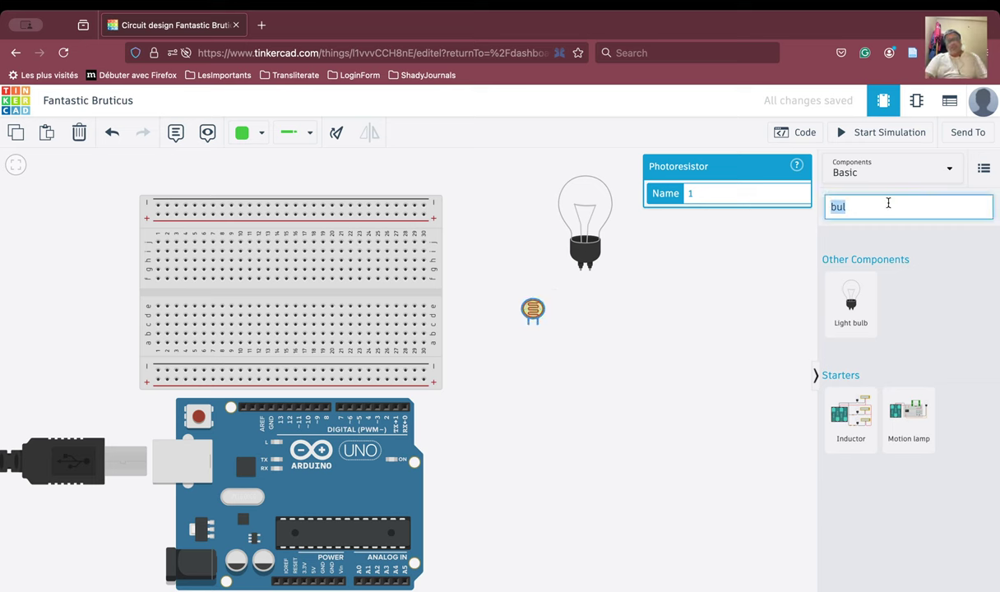
{"action": "type", "text": "pot"}
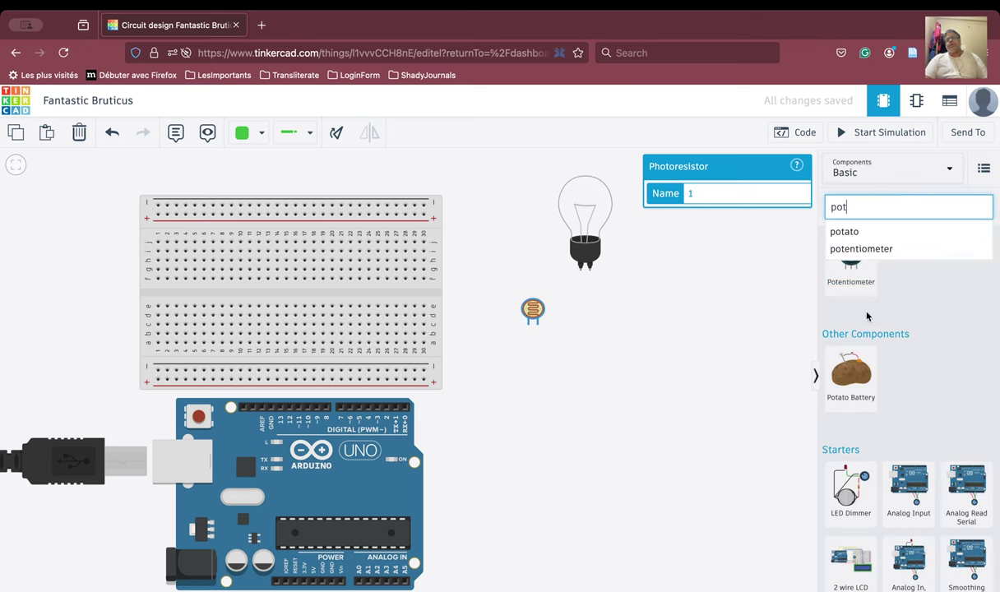
{"action": "left_click_drag", "start_coordinate": [855, 280], "coordinate": [654, 413]}
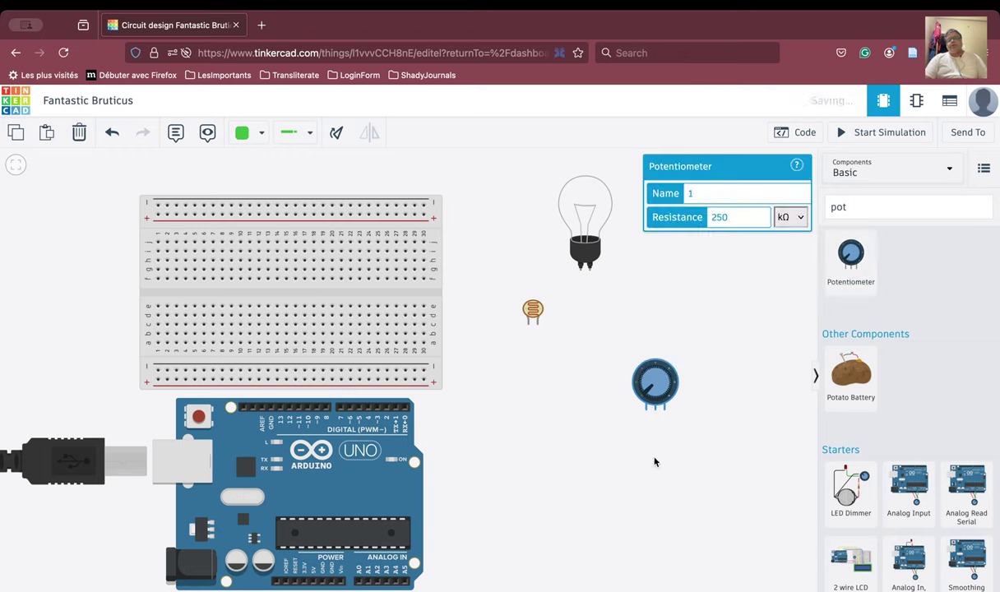
{"action": "scroll", "coordinate": [660, 442], "scroll_direction": "up", "scroll_amount": 5}
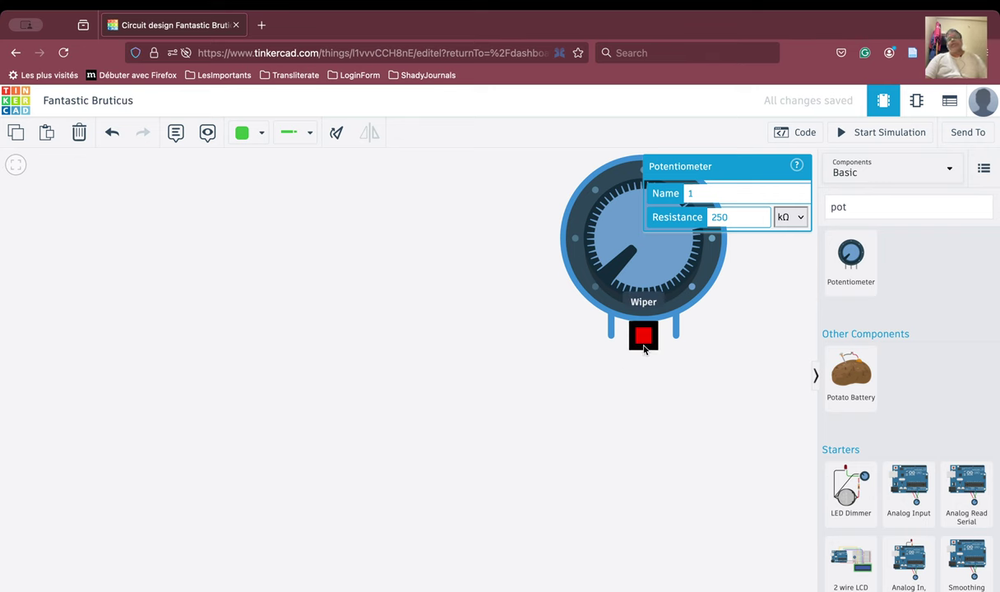
{"action": "scroll", "coordinate": [554, 359], "scroll_direction": "down", "scroll_amount": 5}
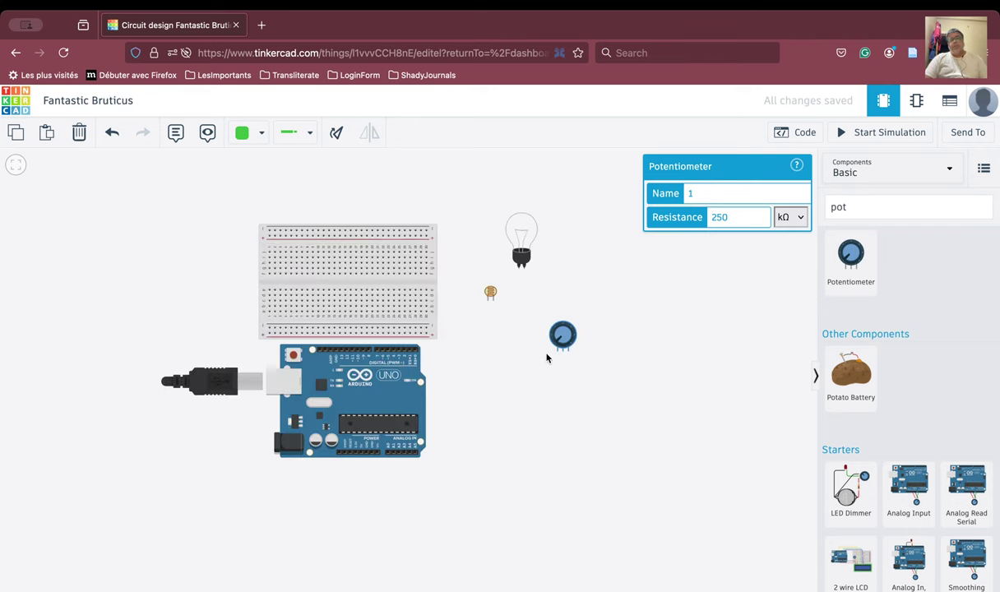
{"action": "key", "text": "Delete"}
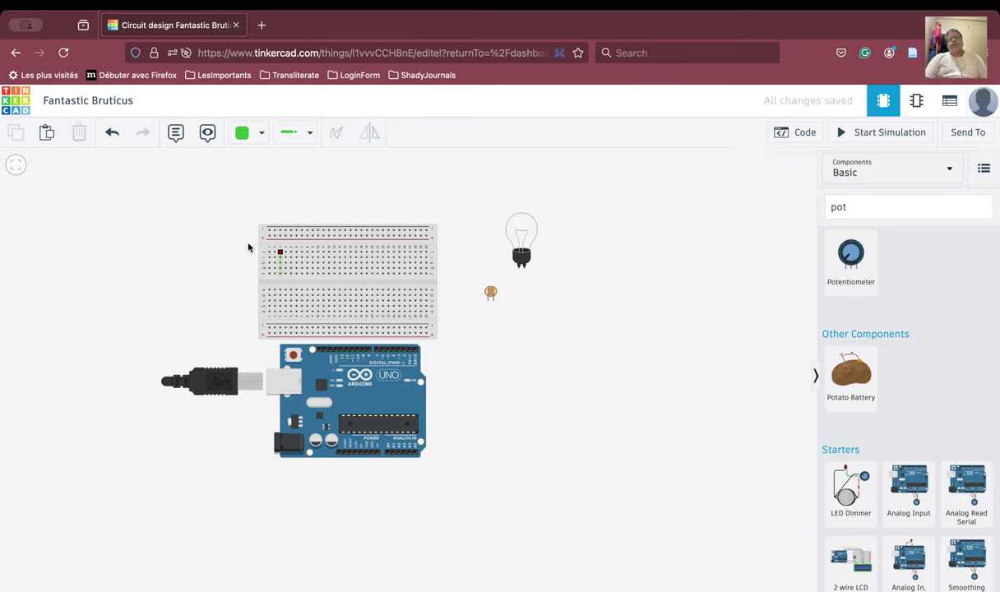
Step: Place the photoresistor on the lower half of the breadboard with its legs in columns 23 and 24
{"action": "left_click", "coordinate": [11, 165]}
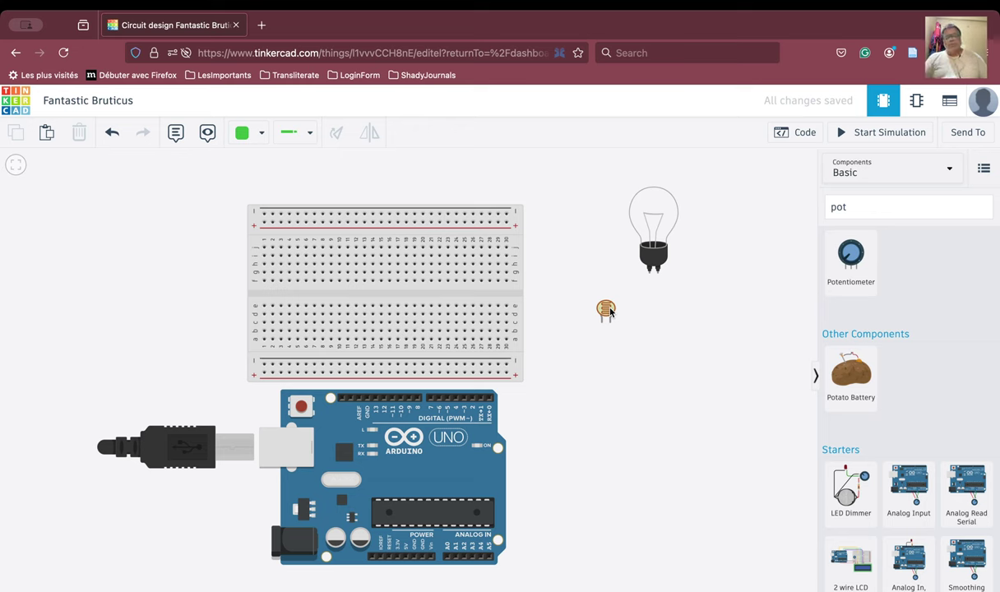
{"action": "left_click_drag", "start_coordinate": [610, 313], "coordinate": [543, 451]}
{"action": "left_click", "coordinate": [567, 505]}
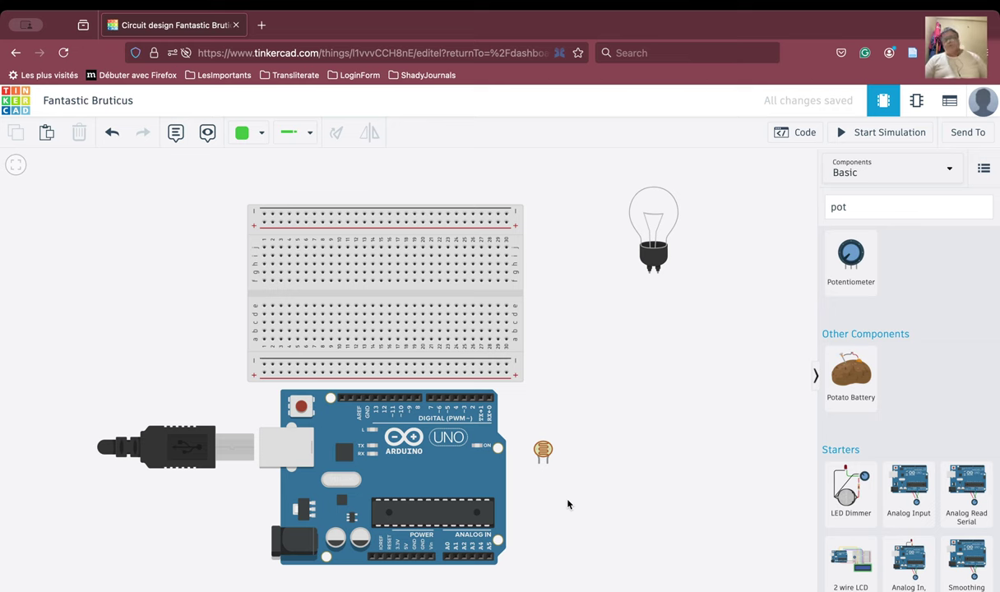
{"action": "left_click", "coordinate": [880, 206]}
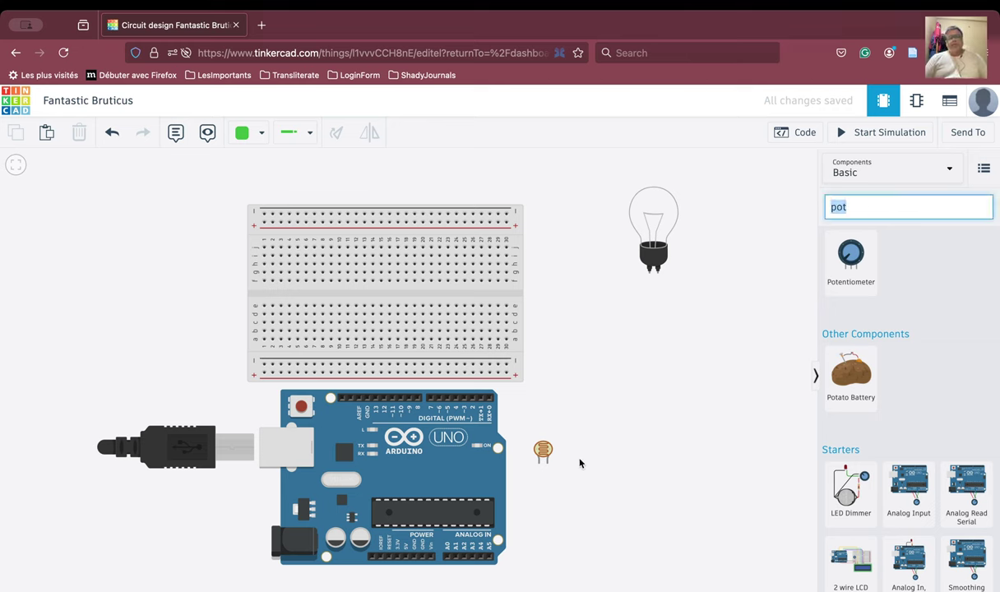
{"action": "left_click_drag", "start_coordinate": [543, 450], "coordinate": [452, 309]}
{"action": "left_click", "coordinate": [619, 325]}
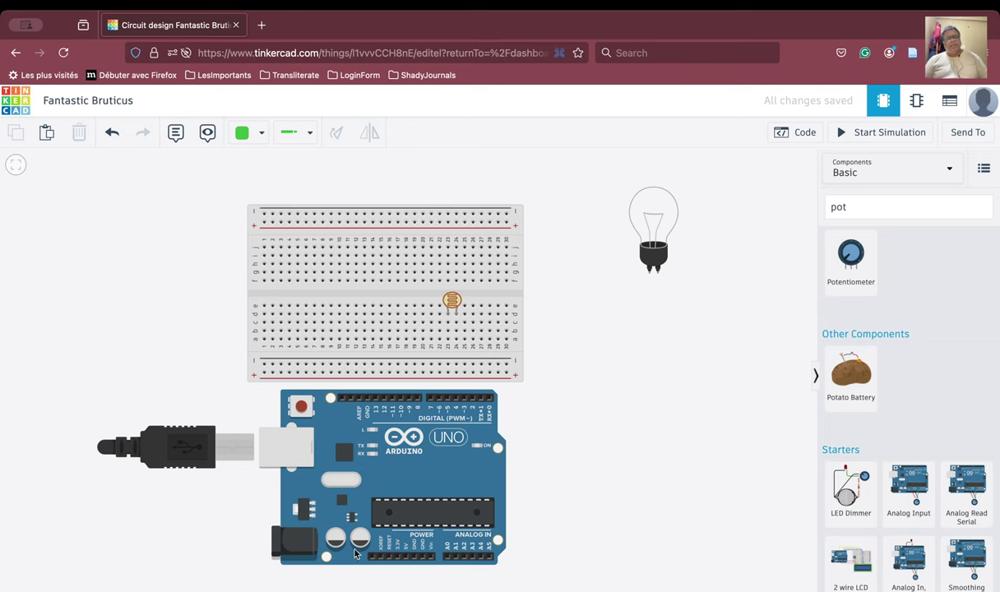
Step: Wire the Arduino's 5V pin around the USB side to the first hole of the breadboard's upper negative rail and straighten the corner
{"action": "left_click", "coordinate": [405, 557]}
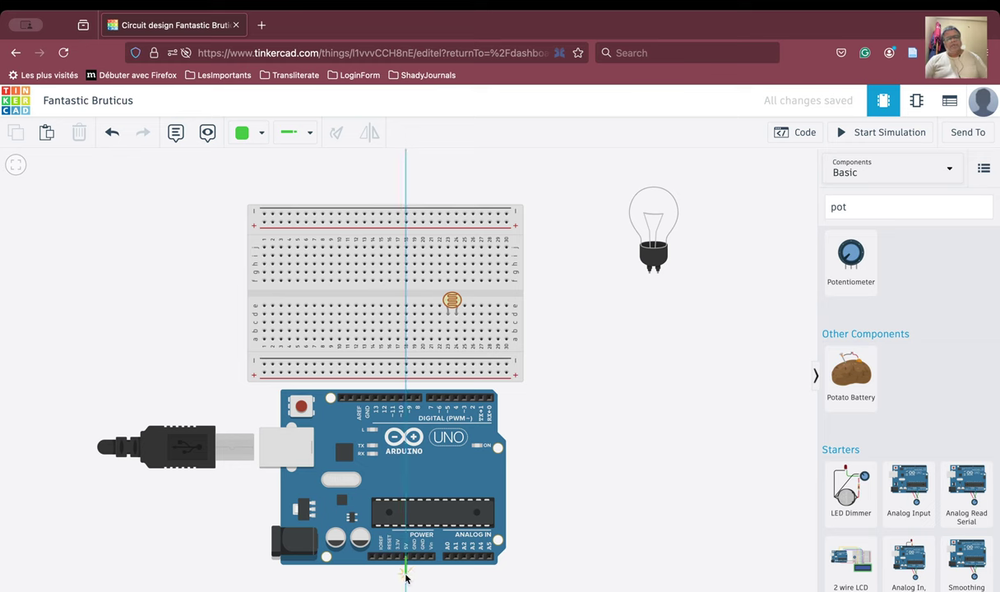
{"action": "left_click", "coordinate": [404, 575]}
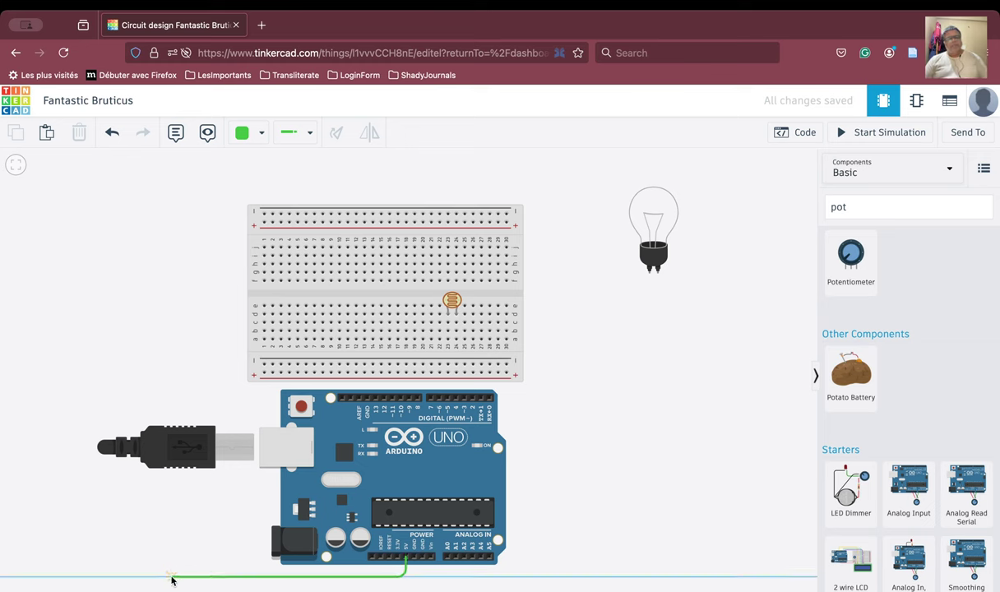
{"action": "left_click", "coordinate": [172, 577]}
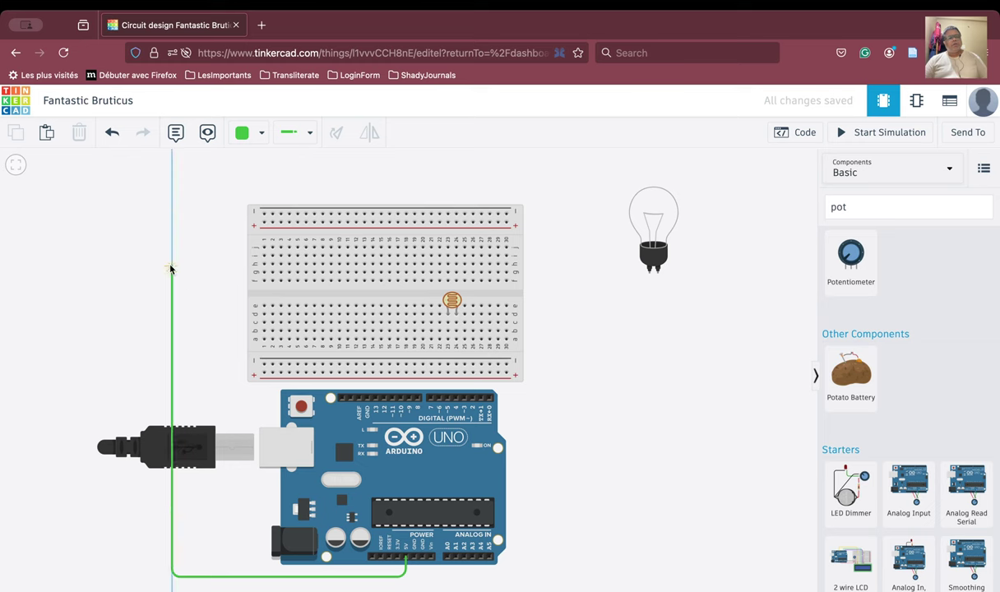
{"action": "left_click", "coordinate": [172, 212]}
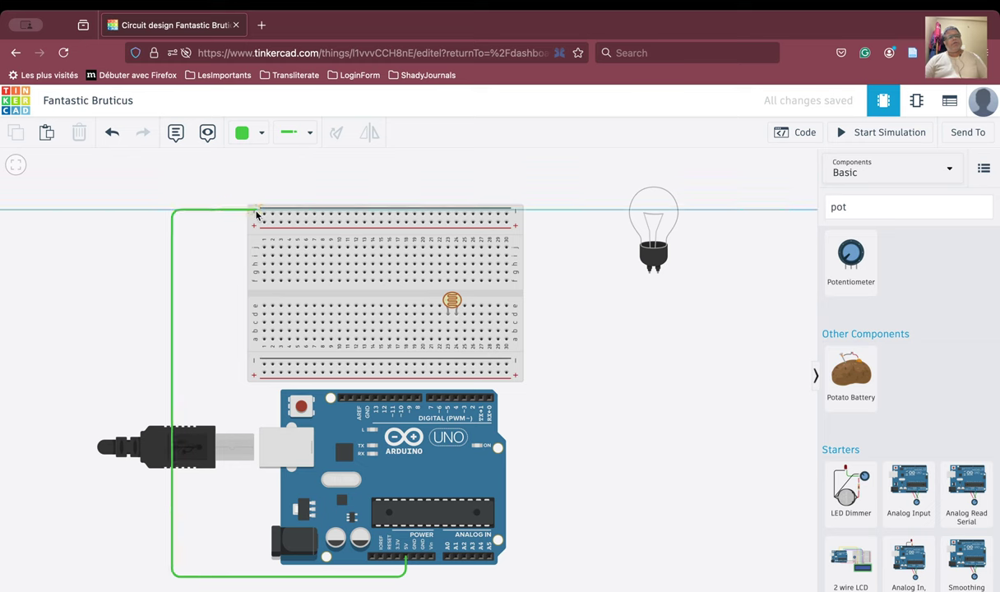
{"action": "left_click", "coordinate": [263, 214]}
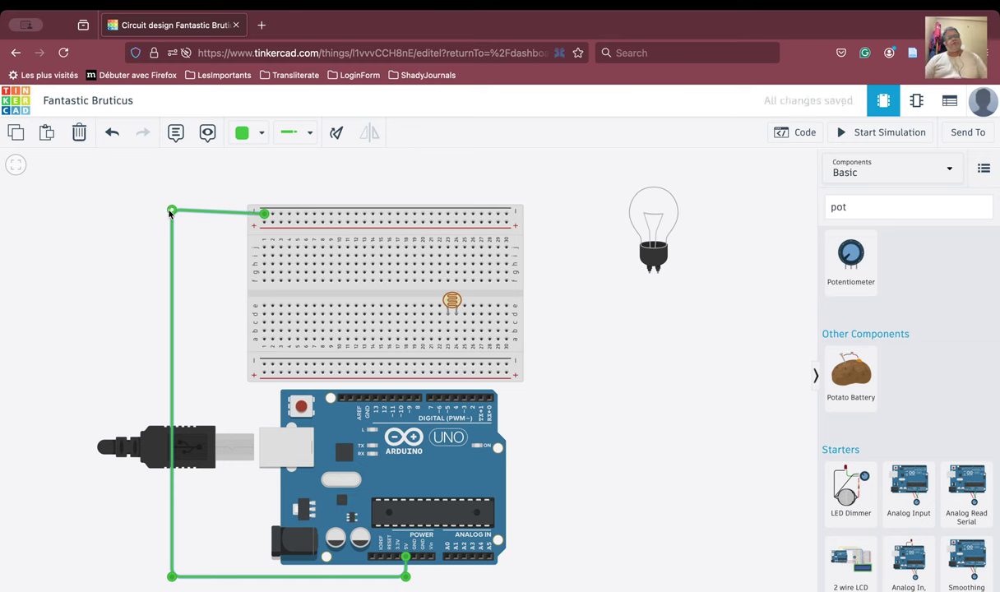
{"action": "left_click_drag", "start_coordinate": [170, 212], "coordinate": [170, 216]}
{"action": "left_click", "coordinate": [187, 263]}
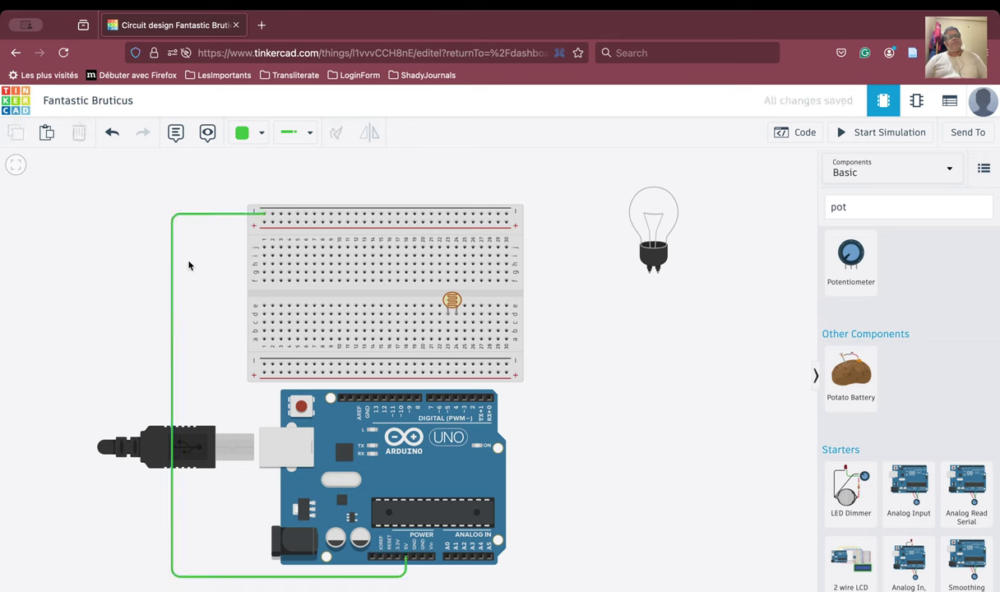
Step: Wire the Arduino's GND pin beside Vin to the column 30 end of the breadboard's lower negative rail and straighten the corner
{"action": "left_click", "coordinate": [416, 559]}
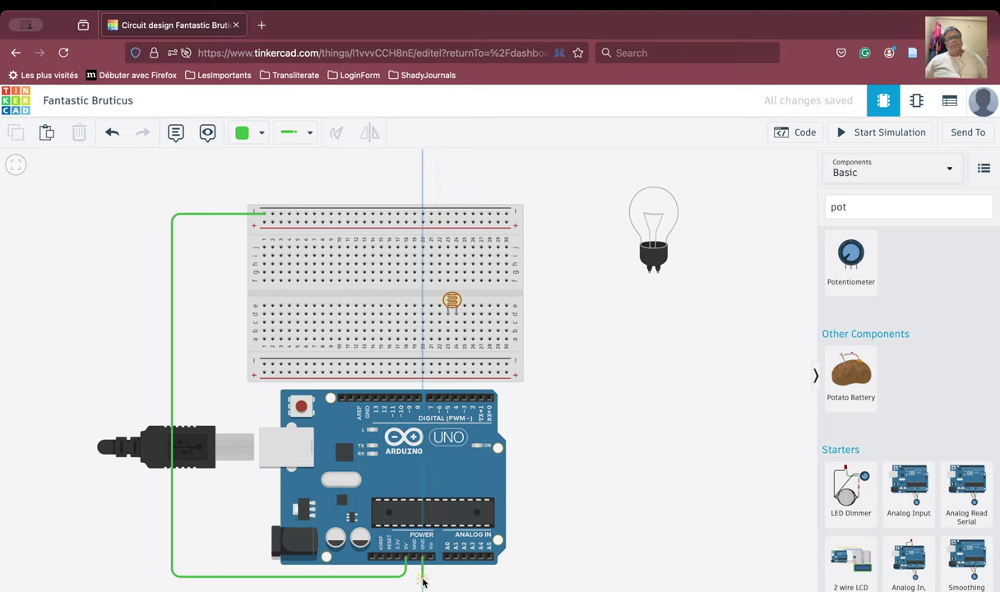
{"action": "left_click", "coordinate": [423, 578]}
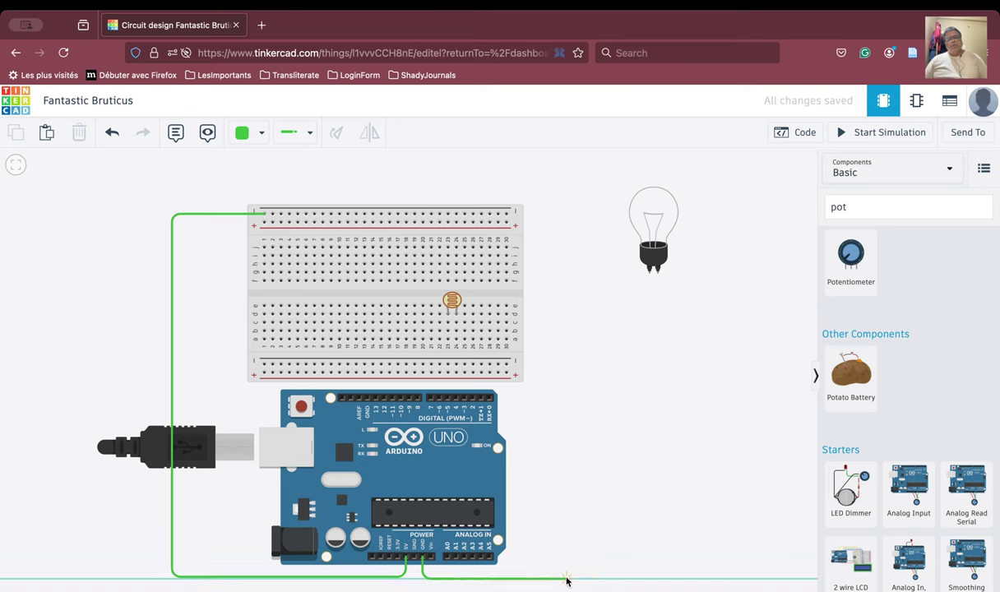
{"action": "left_click", "coordinate": [598, 580]}
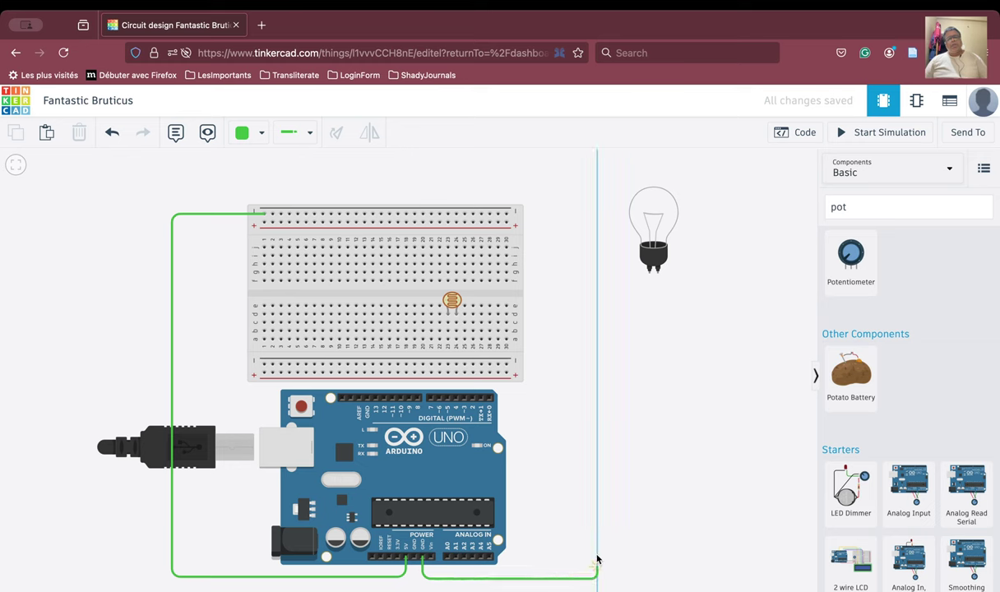
{"action": "left_click", "coordinate": [600, 362]}
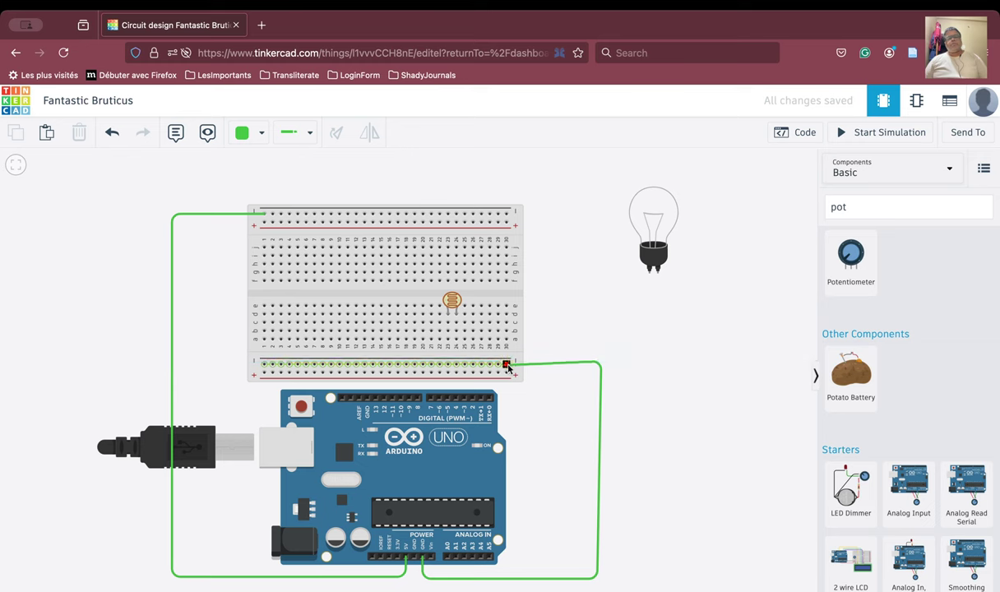
{"action": "left_click", "coordinate": [508, 365]}
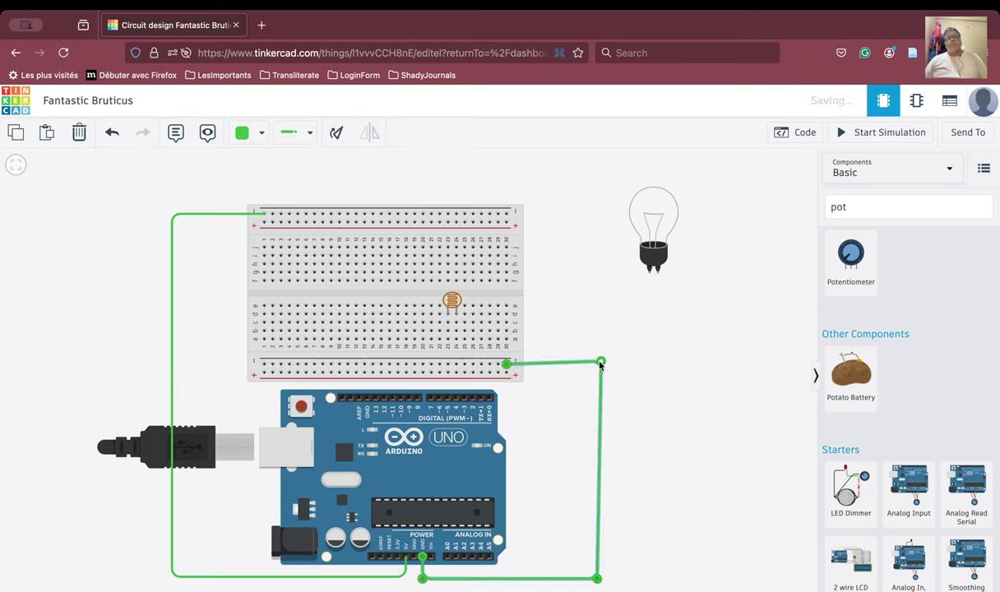
{"action": "left_click_drag", "start_coordinate": [600, 362], "coordinate": [600, 364]}
{"action": "left_click", "coordinate": [636, 386]}
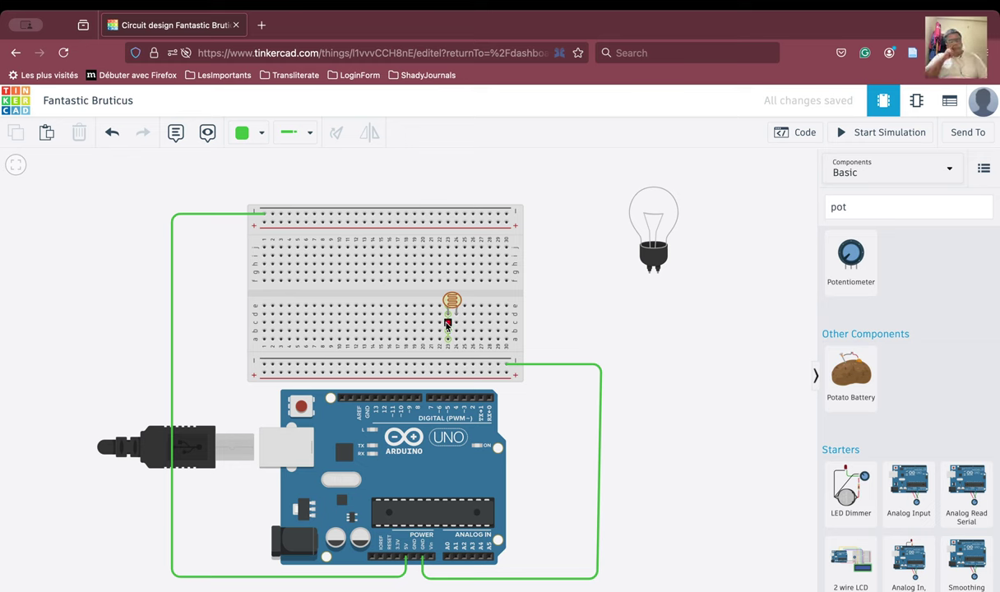
Step: Wire the photoresistor's column 24 leg from row c straight to the breadboard's lower negative rail
{"action": "left_click", "coordinate": [457, 323]}
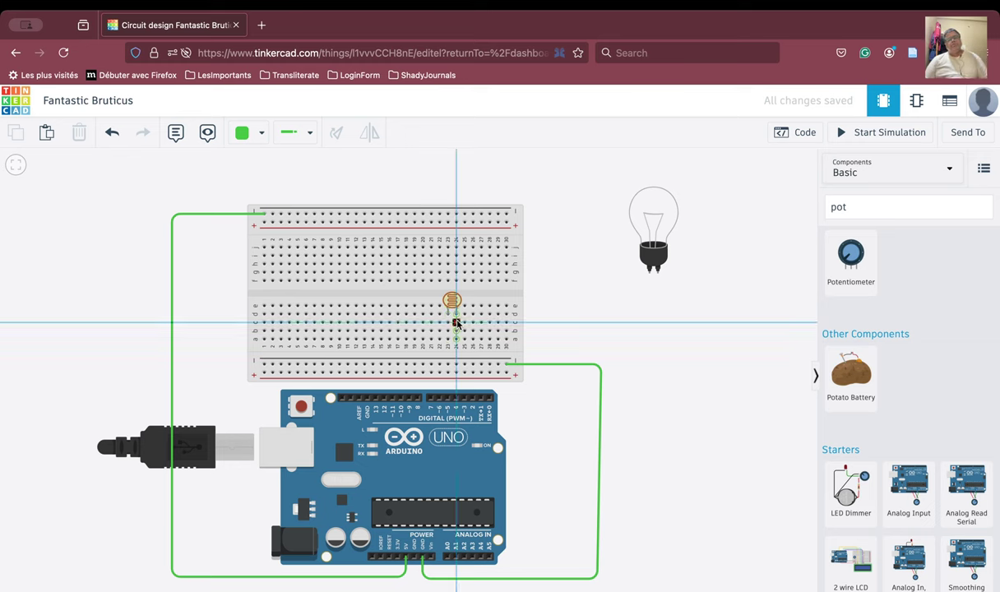
{"action": "left_click", "coordinate": [457, 364]}
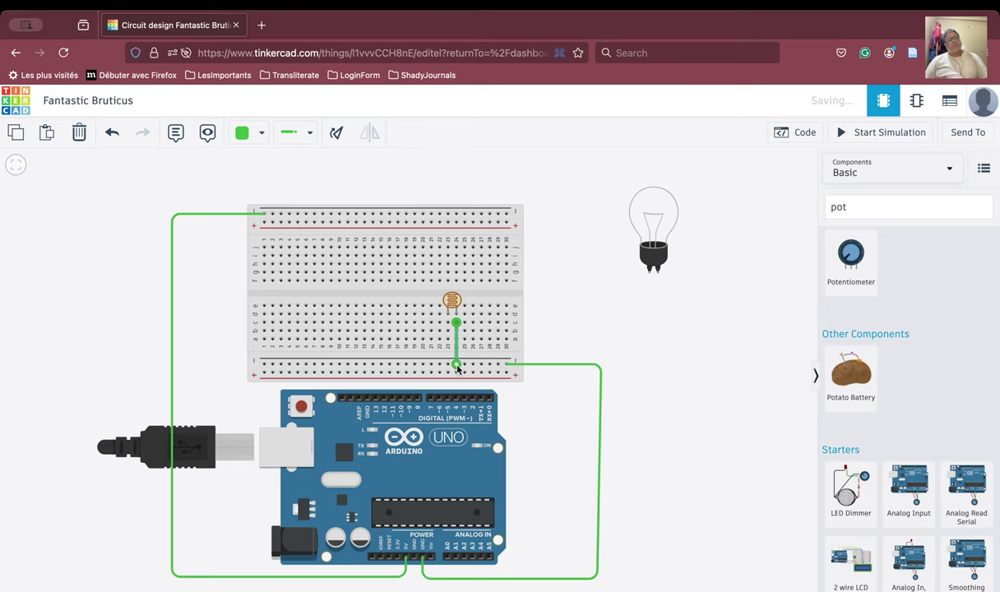
Step: Wire the photoresistor's column 23 leg along row c to column 18, and wire column 18 row e to the upper negative rail
{"action": "left_click", "coordinate": [447, 323]}
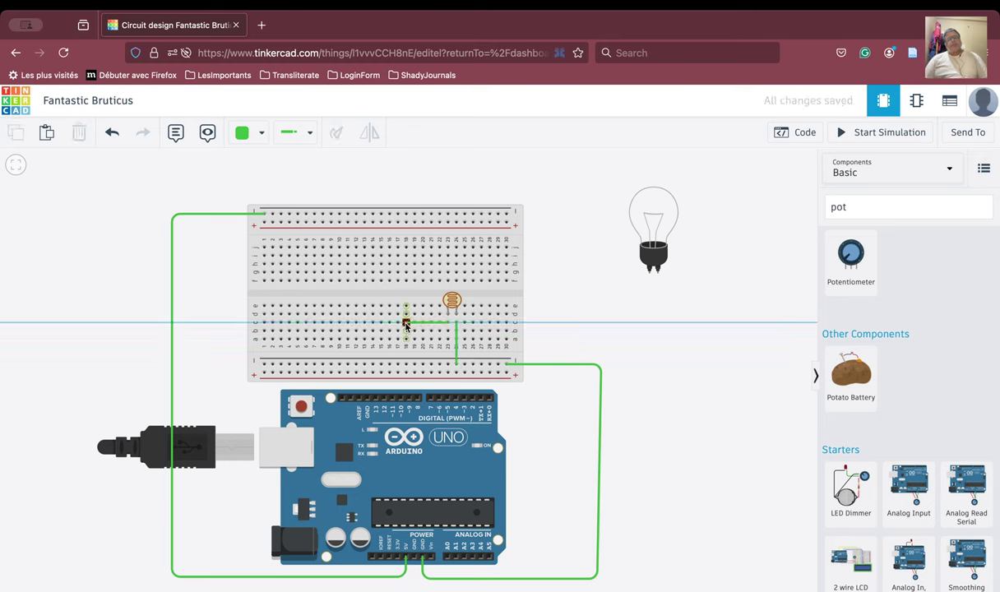
{"action": "left_click", "coordinate": [405, 322]}
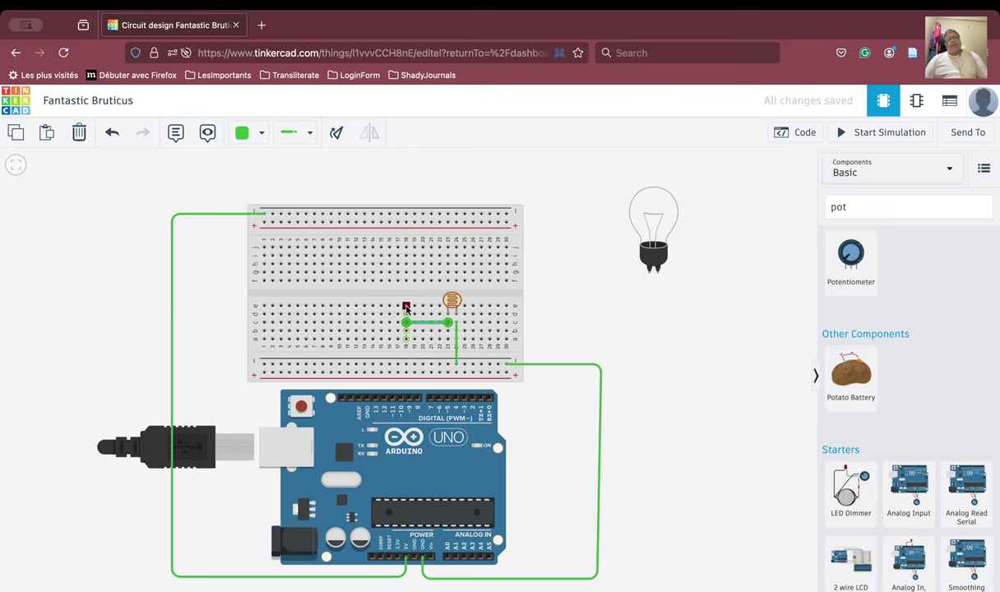
{"action": "left_click", "coordinate": [406, 306]}
{"action": "left_click", "coordinate": [406, 216]}
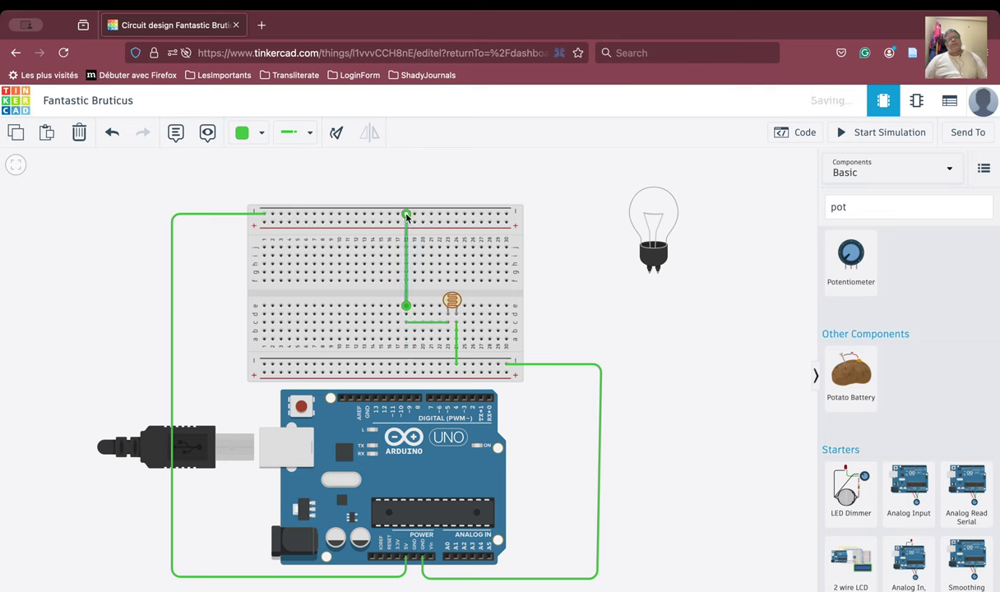
{"action": "left_click", "coordinate": [407, 169]}
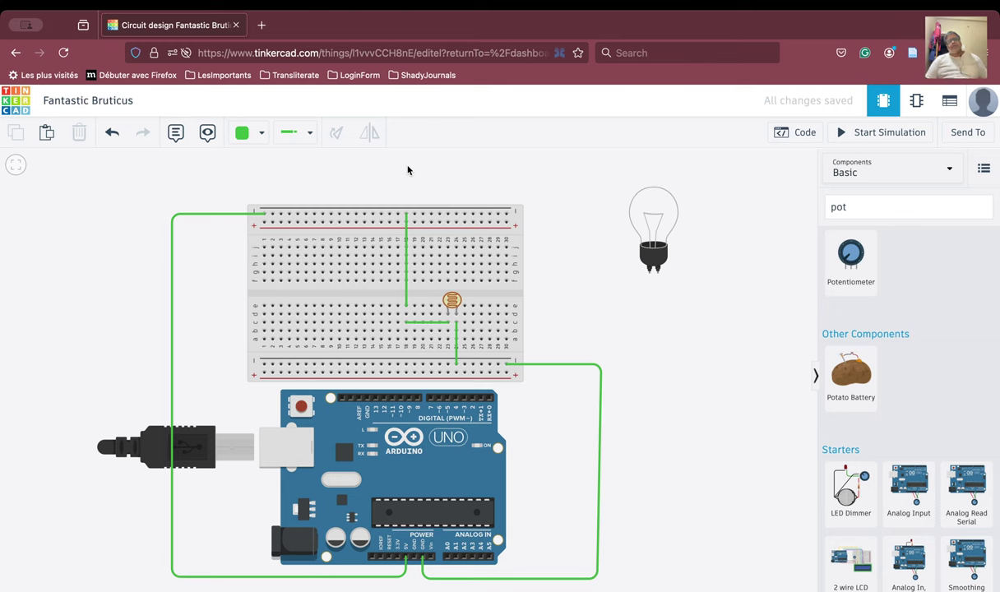
Step: Delete the row c wire between columns 23 and 18 and the column 18 wire to the upper negative rail
{"action": "left_click", "coordinate": [429, 323]}
{"action": "key", "text": "Delete"}
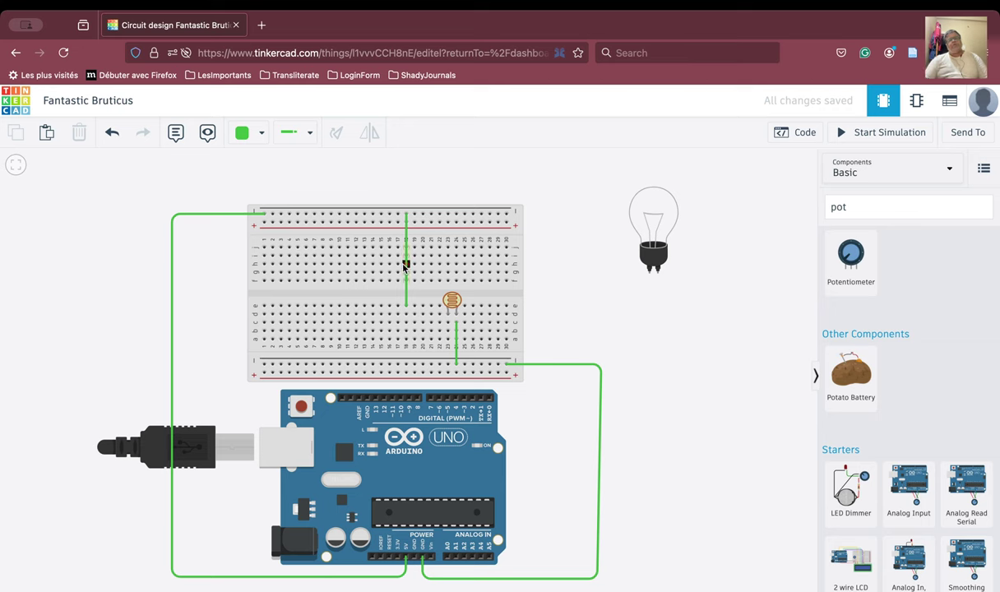
{"action": "left_click", "coordinate": [405, 281]}
{"action": "key", "text": "Delete"}
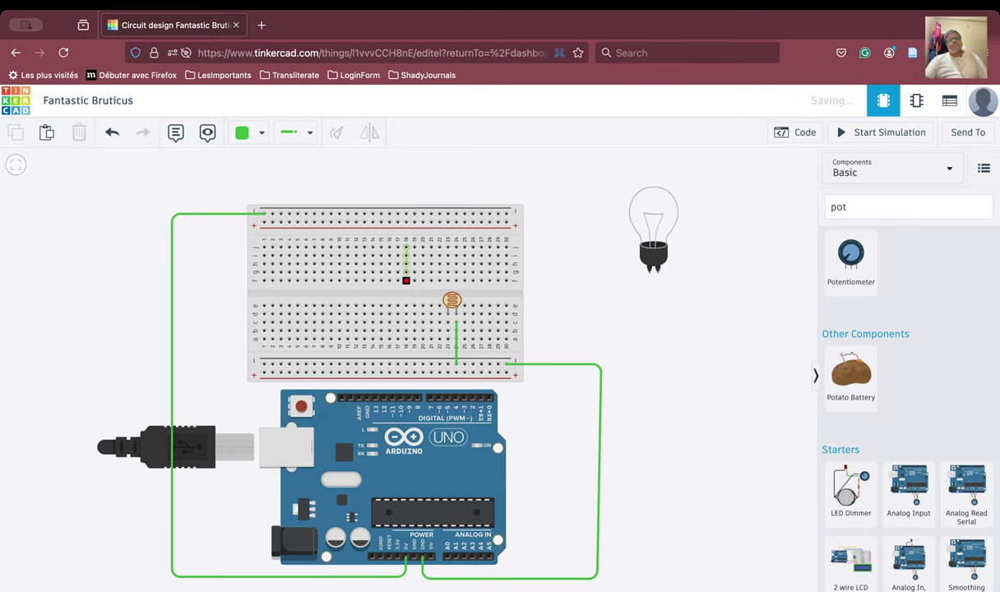
Step: Wire the photoresistor's column 23 leg from row a straight to the Arduino's A0 pin
{"action": "left_click", "coordinate": [448, 315]}
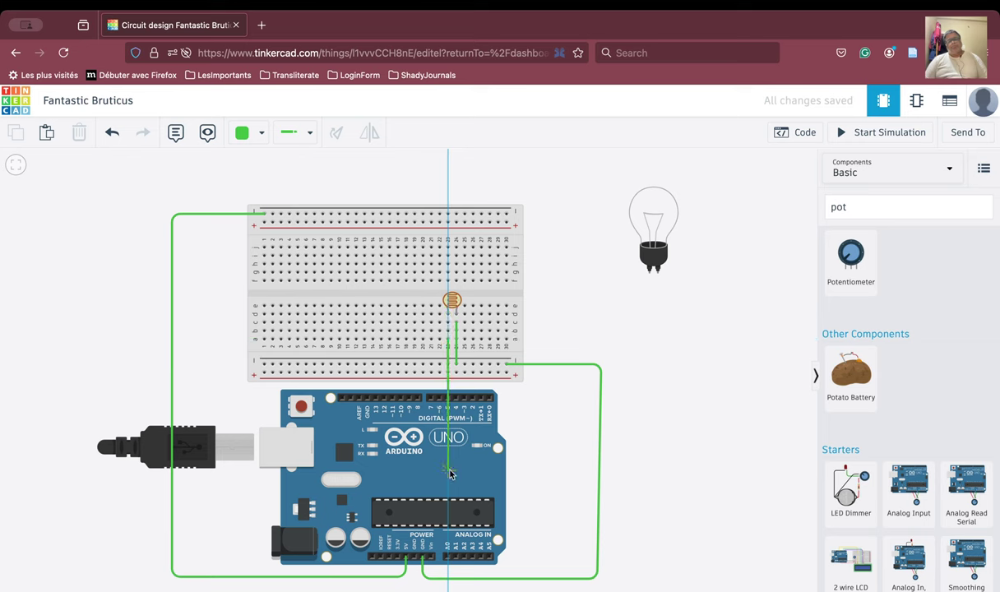
{"action": "left_click", "coordinate": [445, 557]}
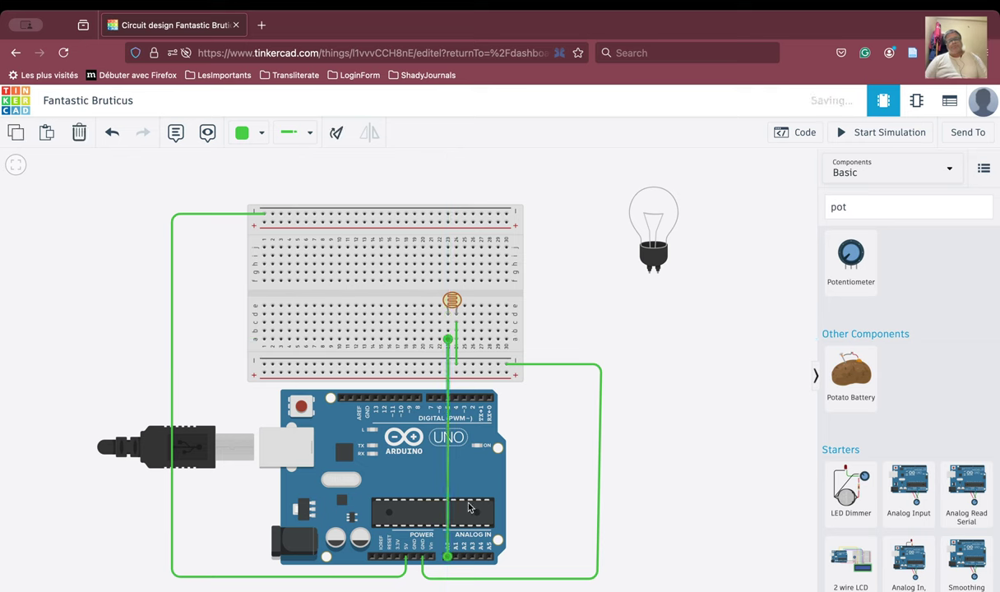
{"action": "left_click", "coordinate": [524, 488]}
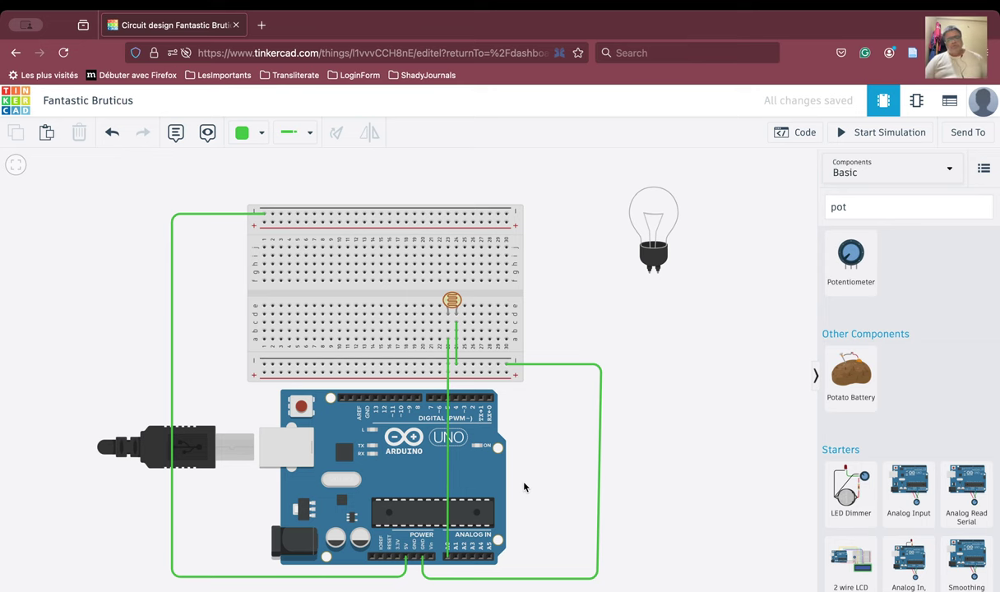
Step: Open the Arduino's block code and delete the default on start and forever blocks
{"action": "left_click", "coordinate": [805, 132]}
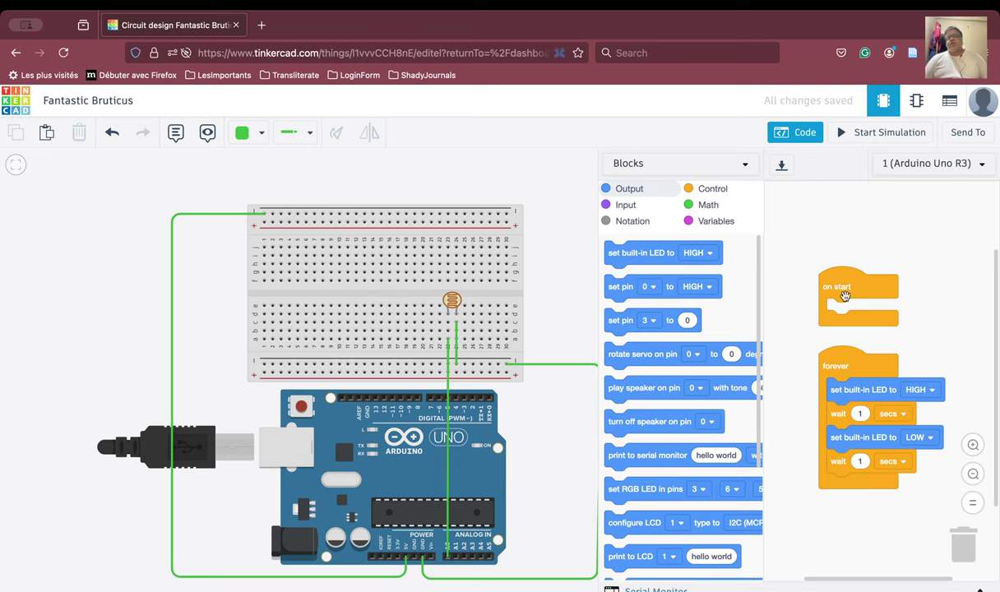
{"action": "left_click_drag", "start_coordinate": [838, 287], "coordinate": [960, 546]}
{"action": "left_click_drag", "start_coordinate": [831, 365], "coordinate": [969, 558]}
Step: Create a variable named Photo and place its variable block in the empty code workspace
{"action": "left_click", "coordinate": [709, 221]}
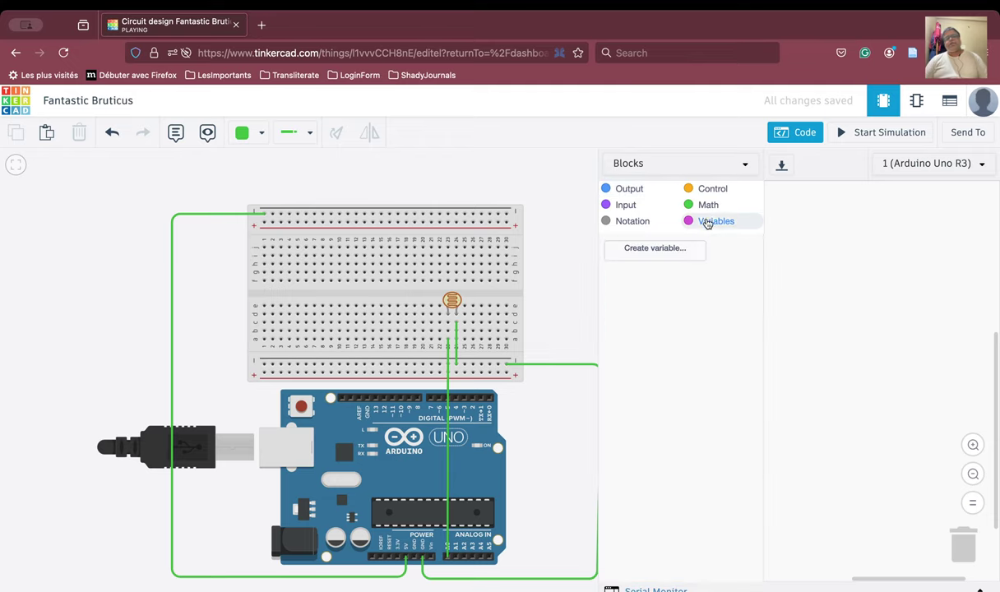
{"action": "left_click", "coordinate": [643, 250]}
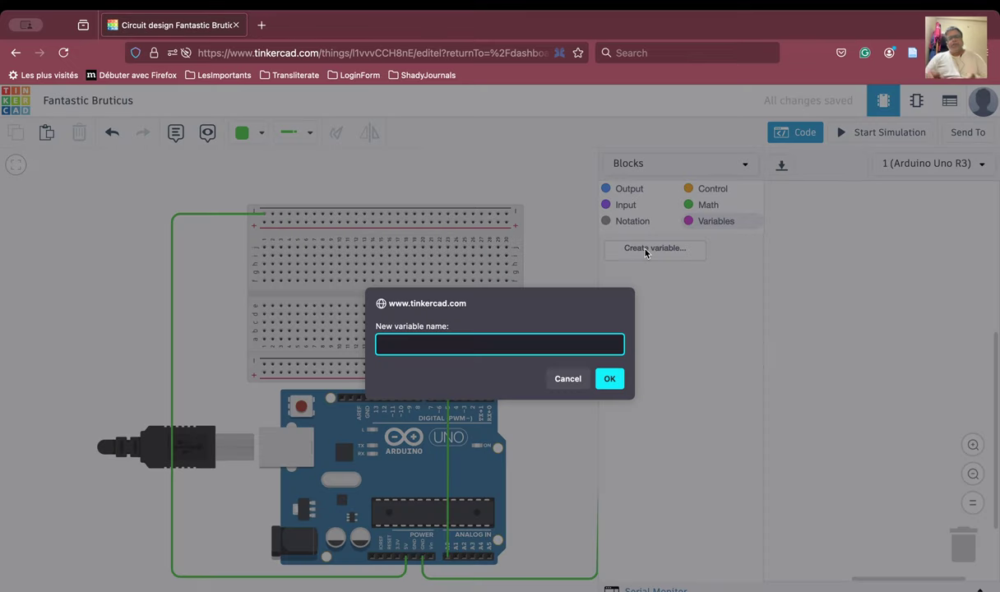
{"action": "type", "text": "Photo"}
{"action": "key", "text": "Return"}
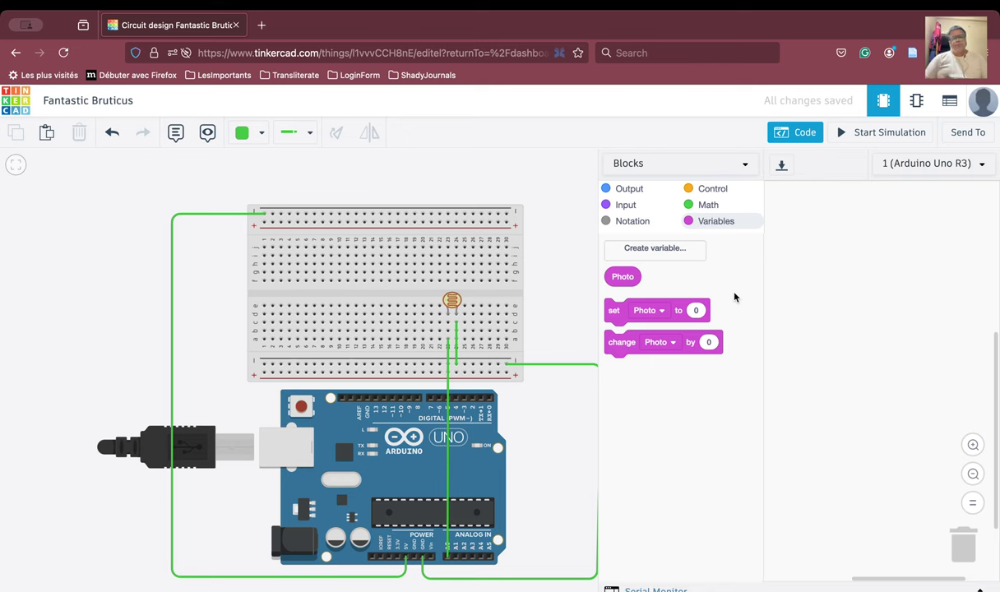
{"action": "left_click_drag", "start_coordinate": [617, 276], "coordinate": [867, 304]}
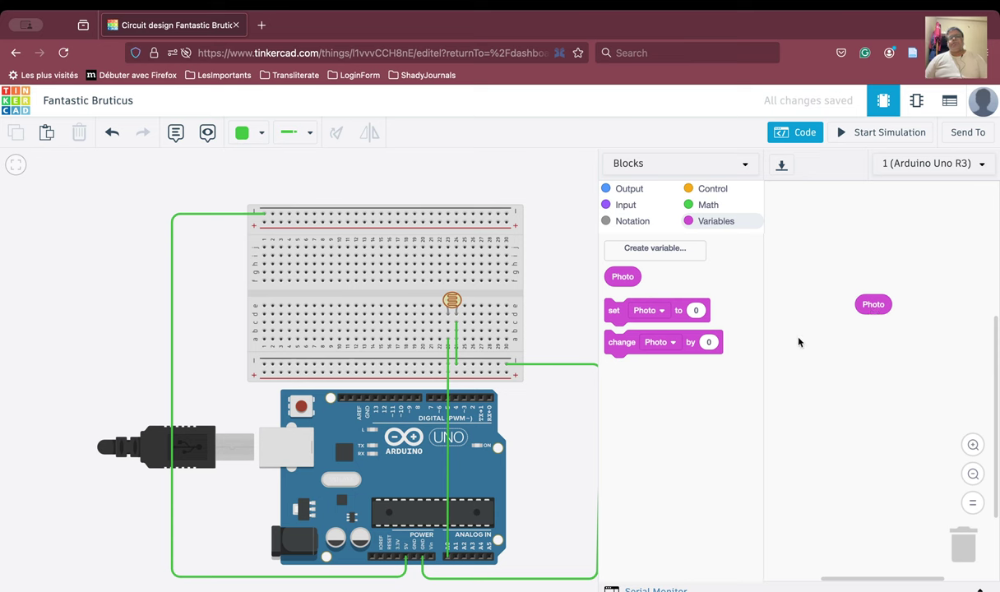
Step: Build a block that sets the Photo variable to the reading of analog pin A0
{"action": "left_click", "coordinate": [621, 205]}
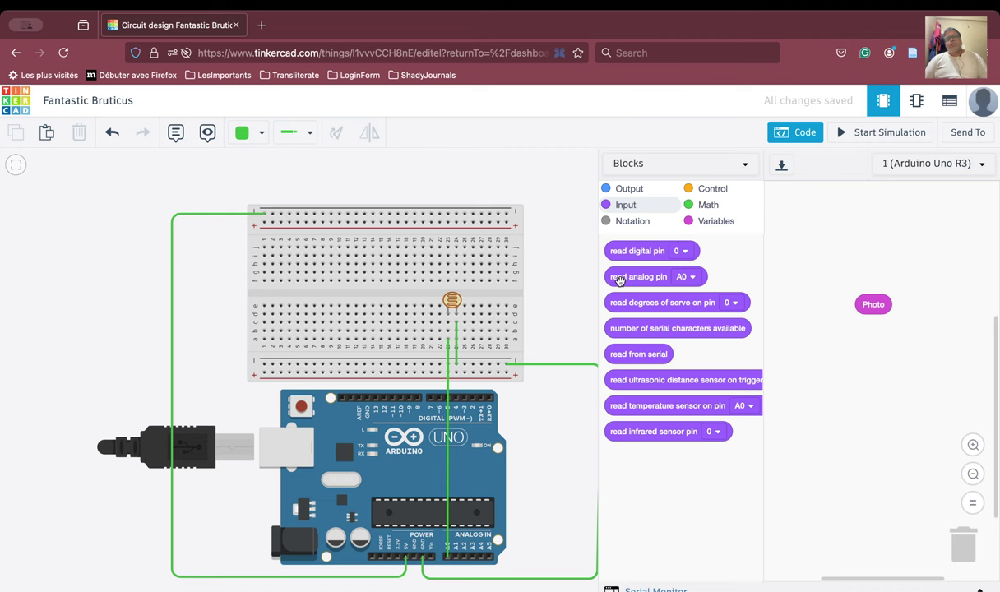
{"action": "left_click_drag", "start_coordinate": [620, 280], "coordinate": [851, 250]}
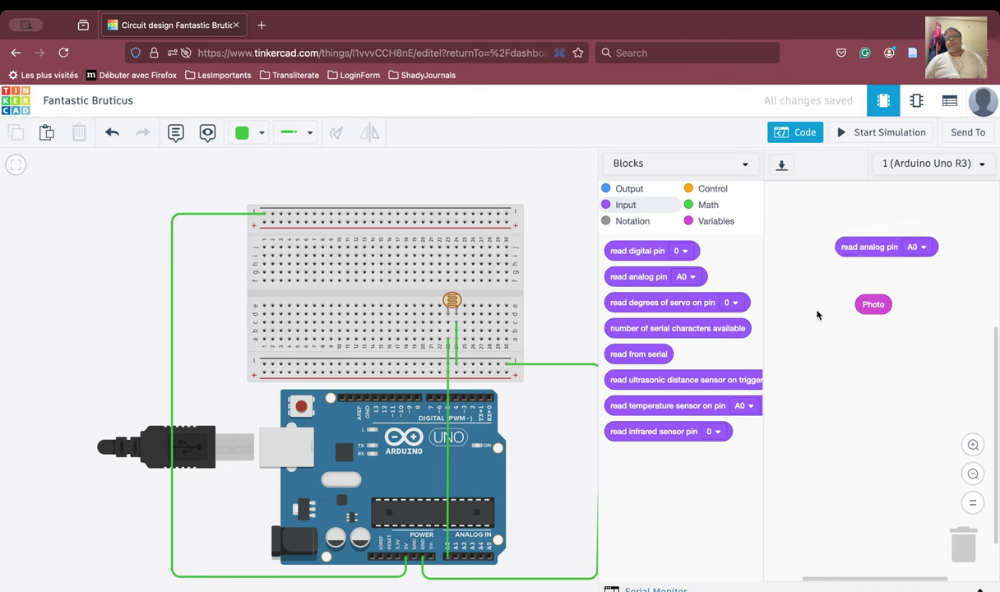
{"action": "left_click", "coordinate": [717, 222]}
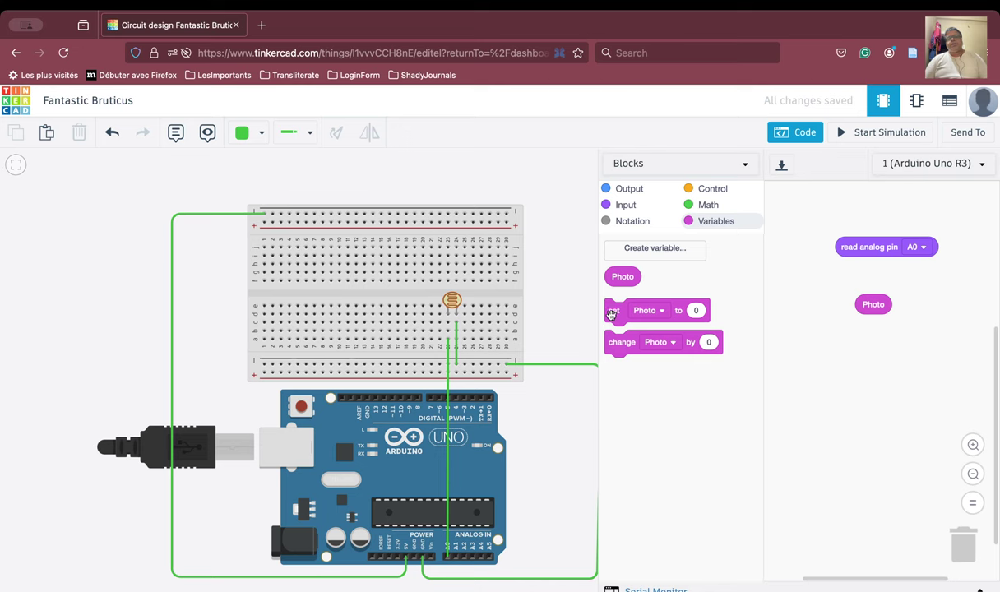
{"action": "left_click_drag", "start_coordinate": [613, 310], "coordinate": [796, 209]}
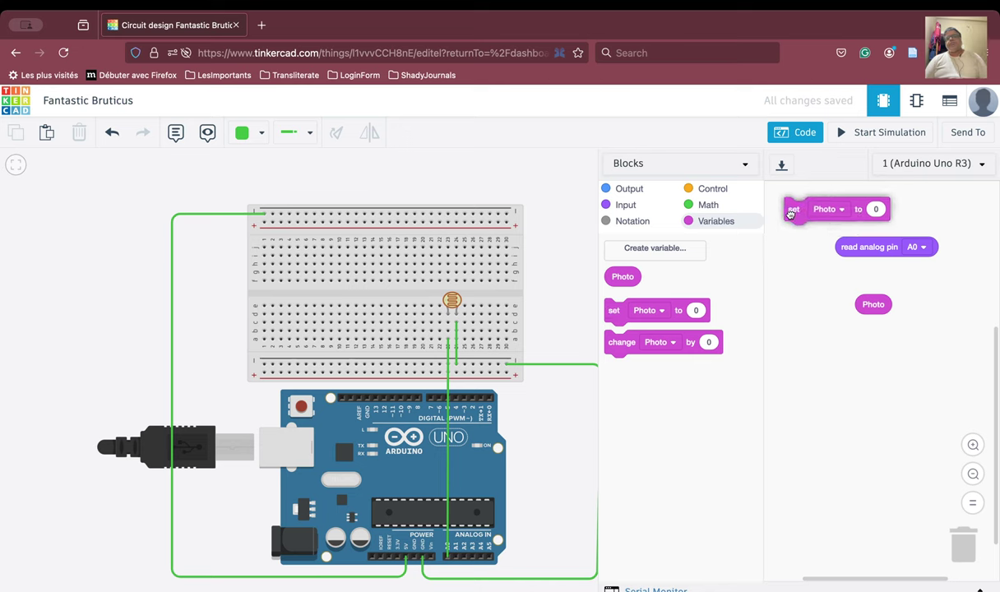
{"action": "left_click_drag", "start_coordinate": [839, 243], "coordinate": [870, 210]}
{"action": "left_click_drag", "start_coordinate": [794, 206], "coordinate": [783, 216]}
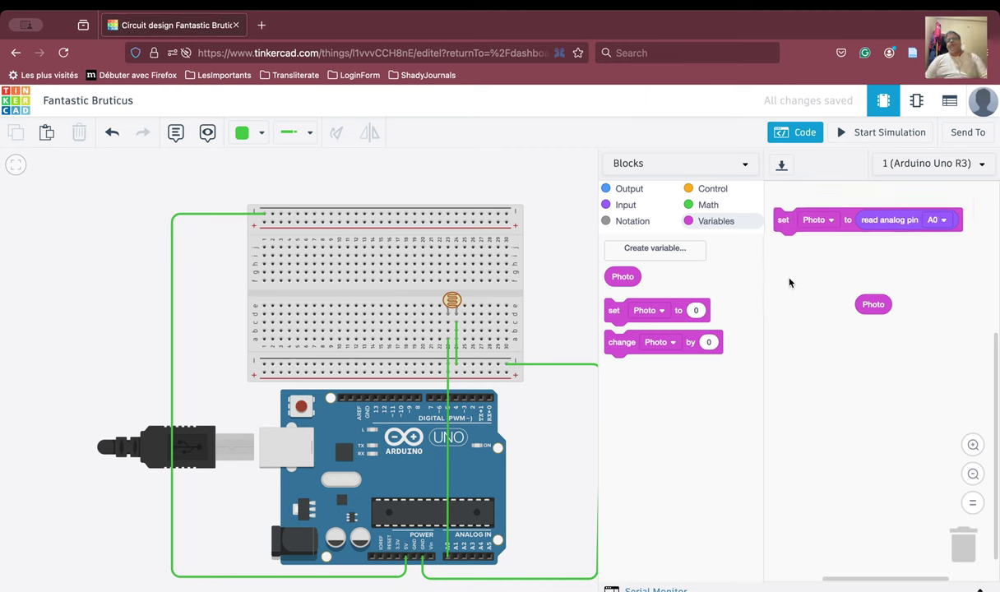
Step: Attach a print to serial monitor block below the set block and insert the Photo variable as its printed value
{"action": "left_click", "coordinate": [627, 190]}
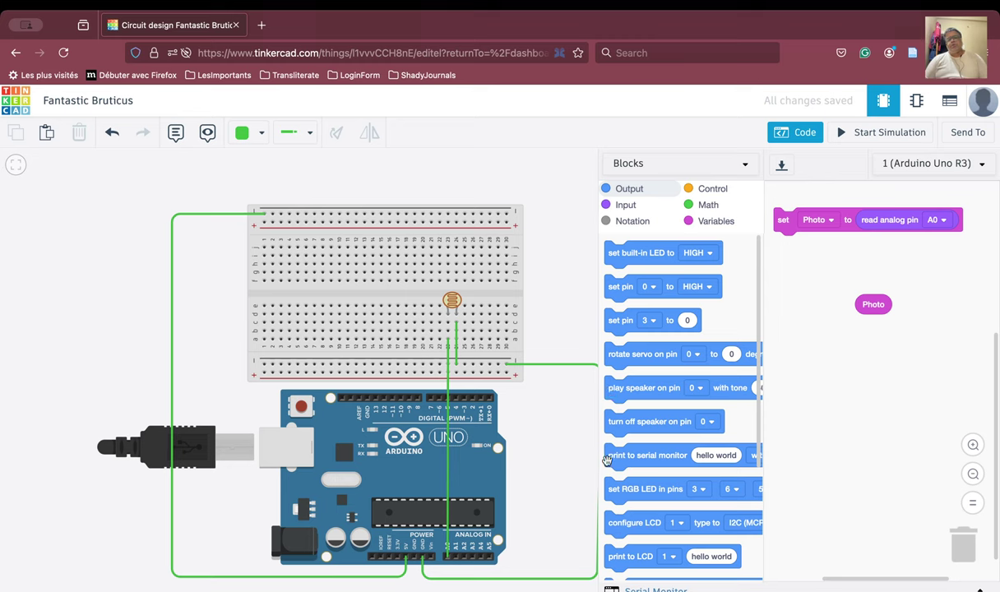
{"action": "left_click_drag", "start_coordinate": [614, 458], "coordinate": [783, 257]}
{"action": "left_click_drag", "start_coordinate": [874, 304], "coordinate": [880, 250]}
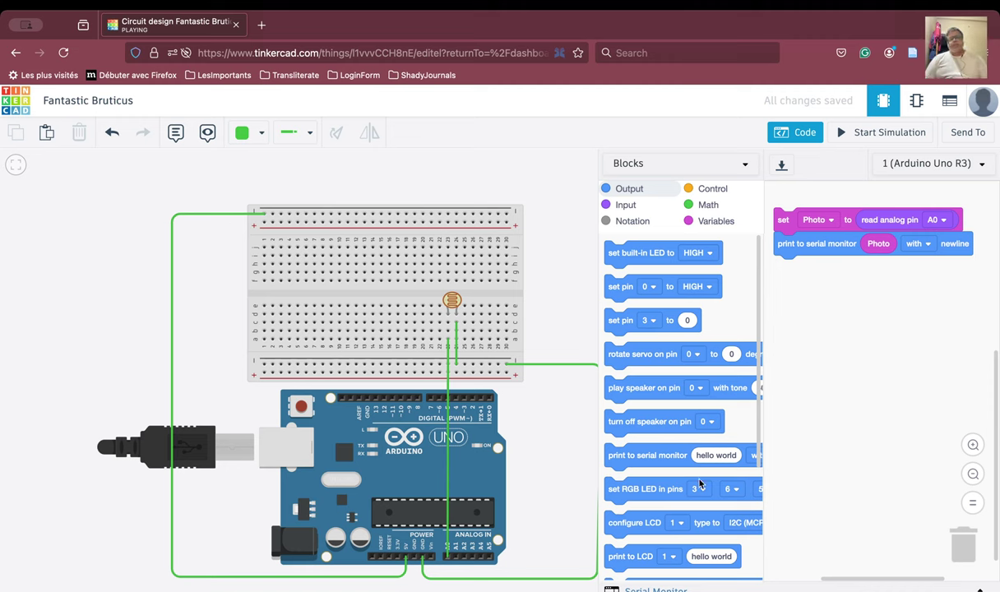
Step: Simulate the circuit with the Serial Monitor open and test the photoresistor's light level, ending with the simulation stopped
{"action": "left_click", "coordinate": [659, 589]}
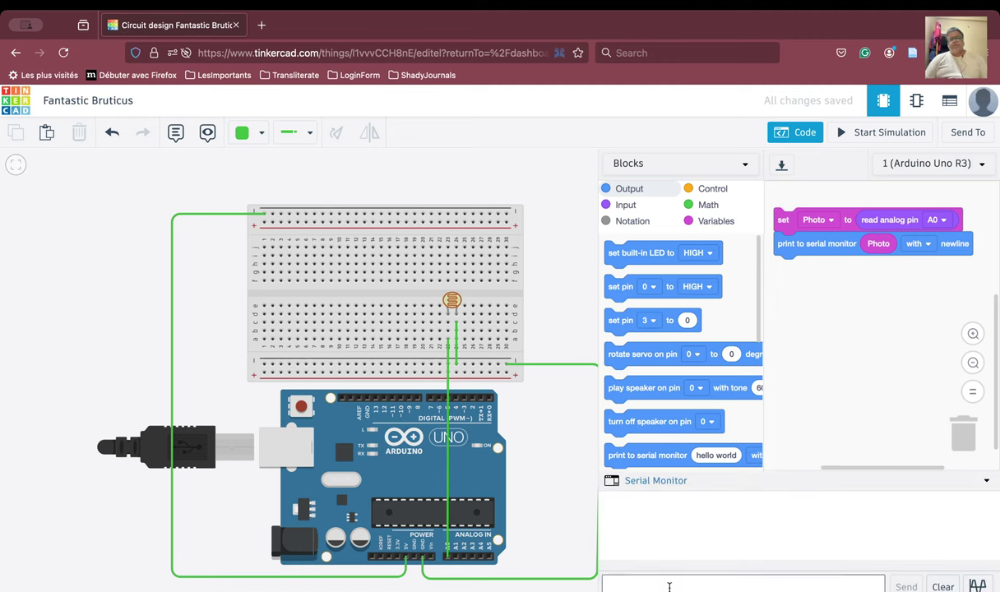
{"action": "left_click", "coordinate": [870, 133]}
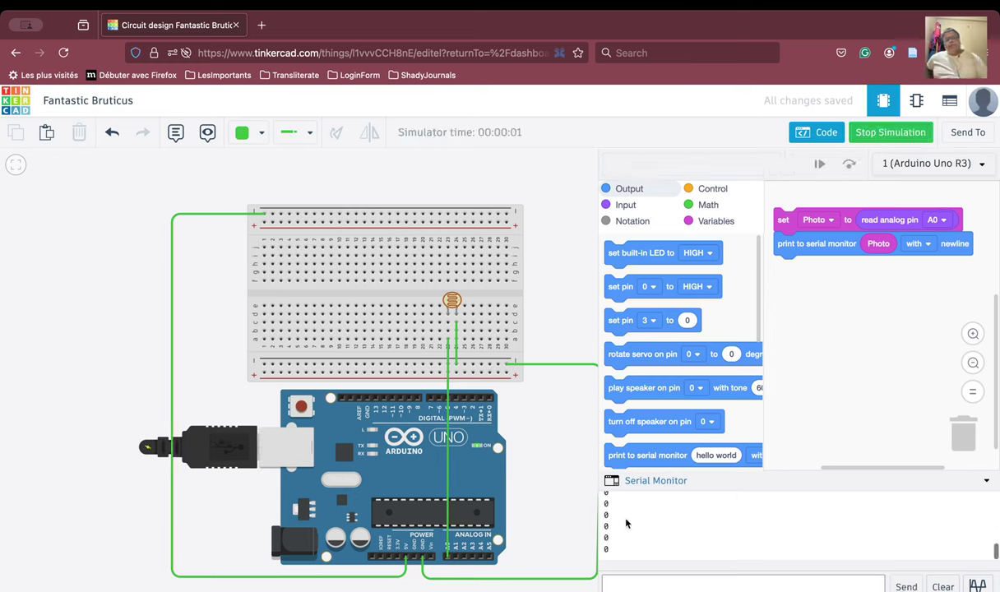
{"action": "left_click", "coordinate": [438, 297]}
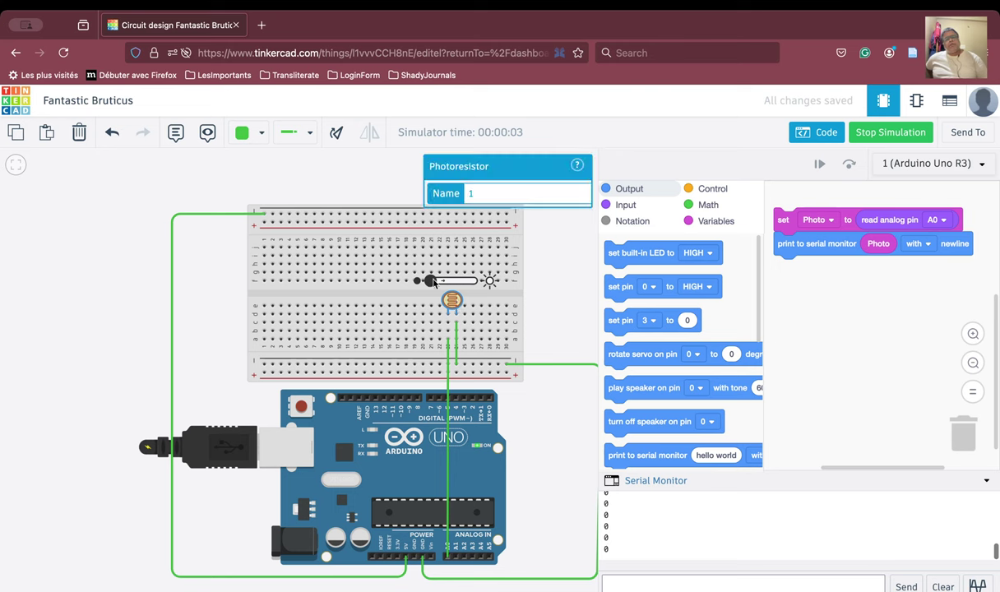
{"action": "mouse_move", "coordinate": [433, 282]}
{"action": "left_mouse_down"}
{"action": "mouse_move", "coordinate": [474, 283]}
{"action": "mouse_move", "coordinate": [429, 282]}
{"action": "left_mouse_up"}
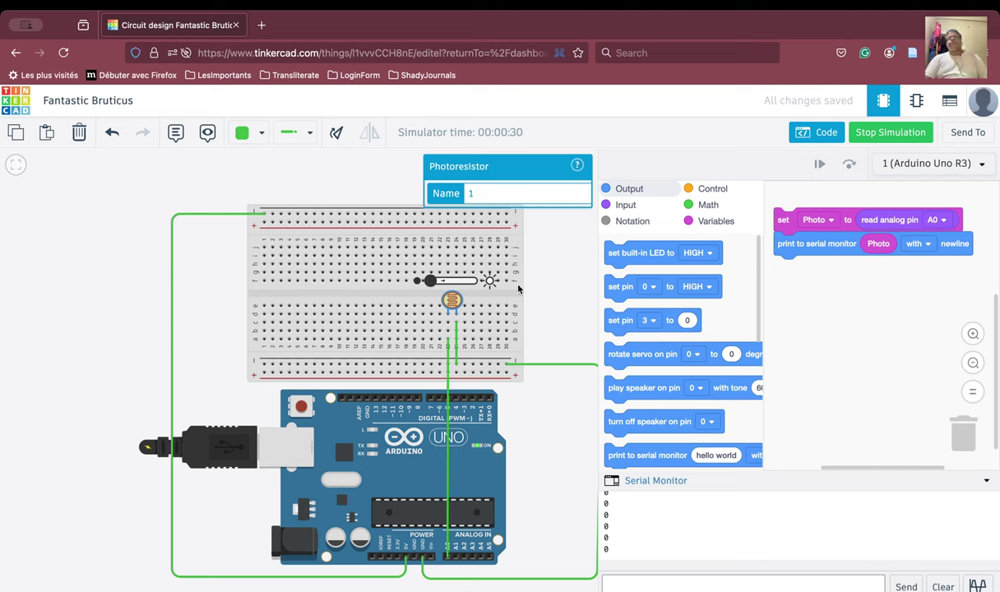
{"action": "left_click", "coordinate": [890, 138]}
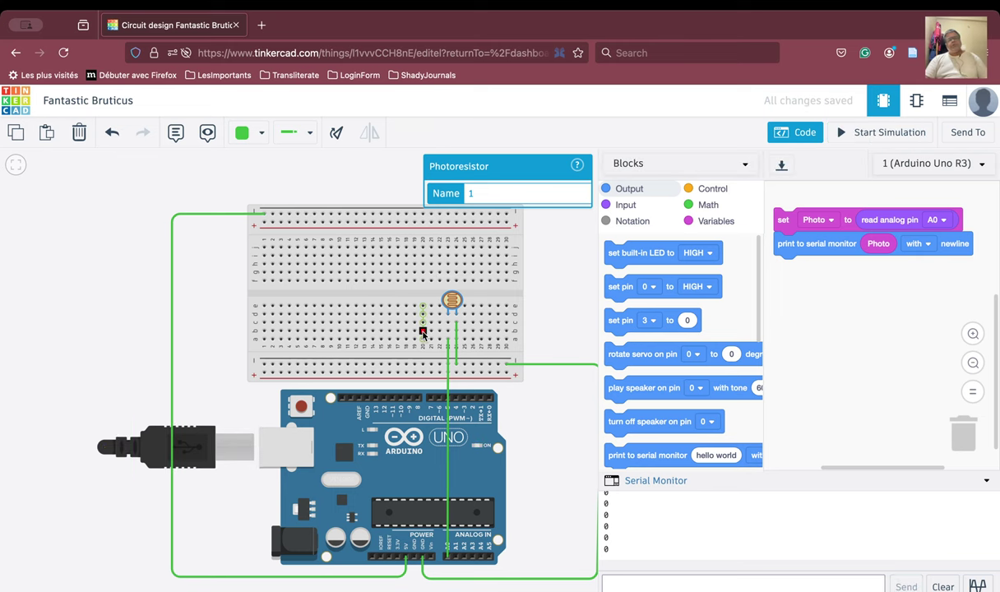
Step: Delete the photoresistor's wire to A0 and its column 24 wire to the lower negative rail
{"action": "left_click", "coordinate": [449, 485]}
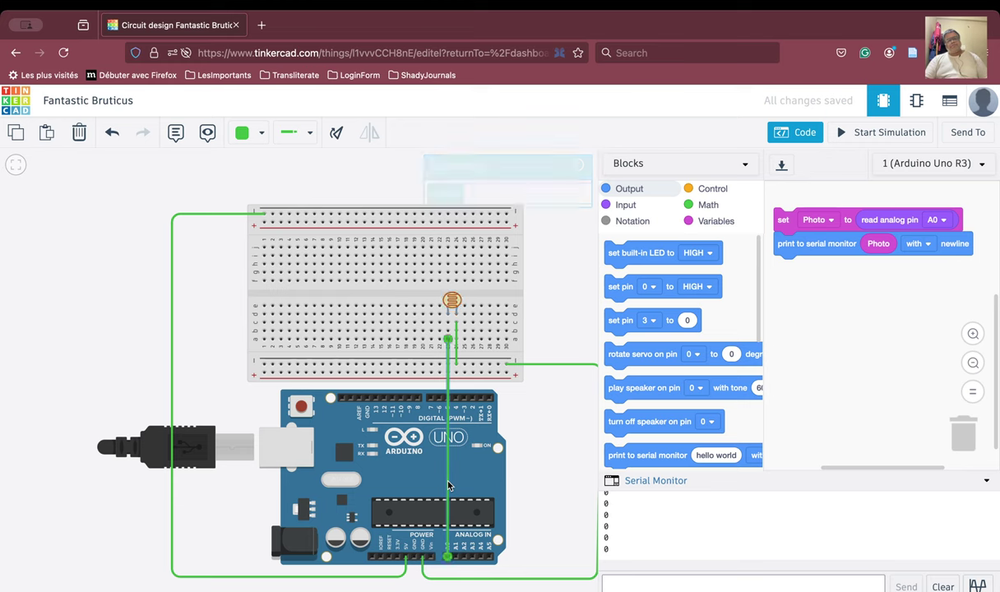
{"action": "key", "text": "Delete"}
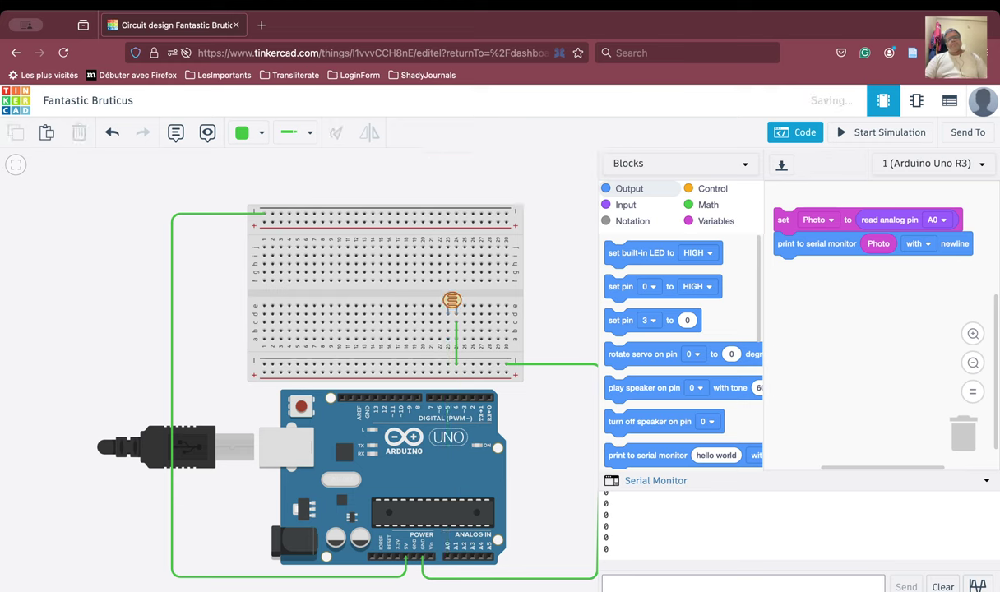
{"action": "left_click", "coordinate": [457, 357]}
{"action": "key", "text": "Delete"}
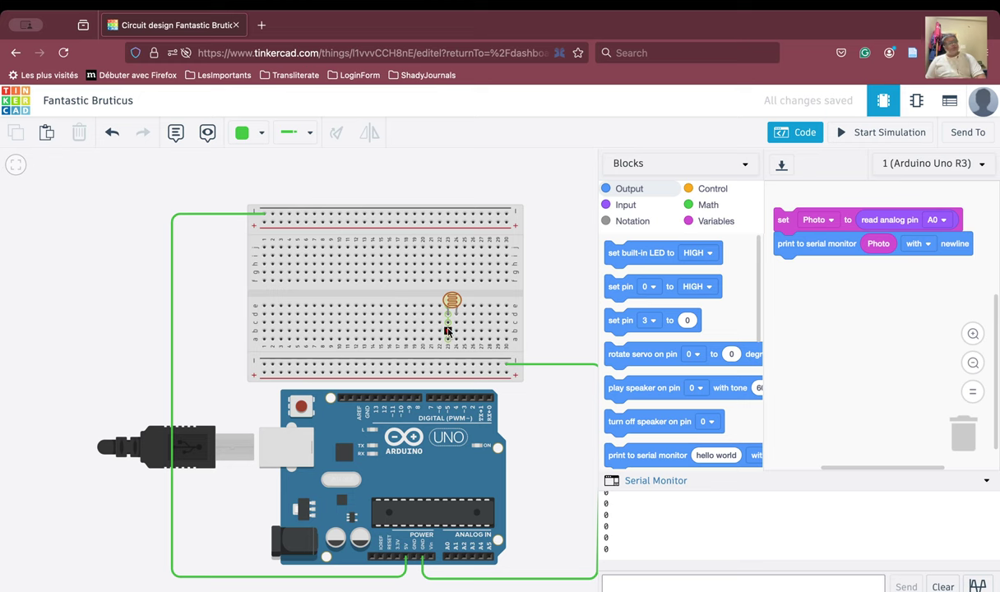
Step: Wire the photoresistor's column 23 leg from row b with two bends to the lower negative rail near column 20
{"action": "left_click", "coordinate": [448, 330]}
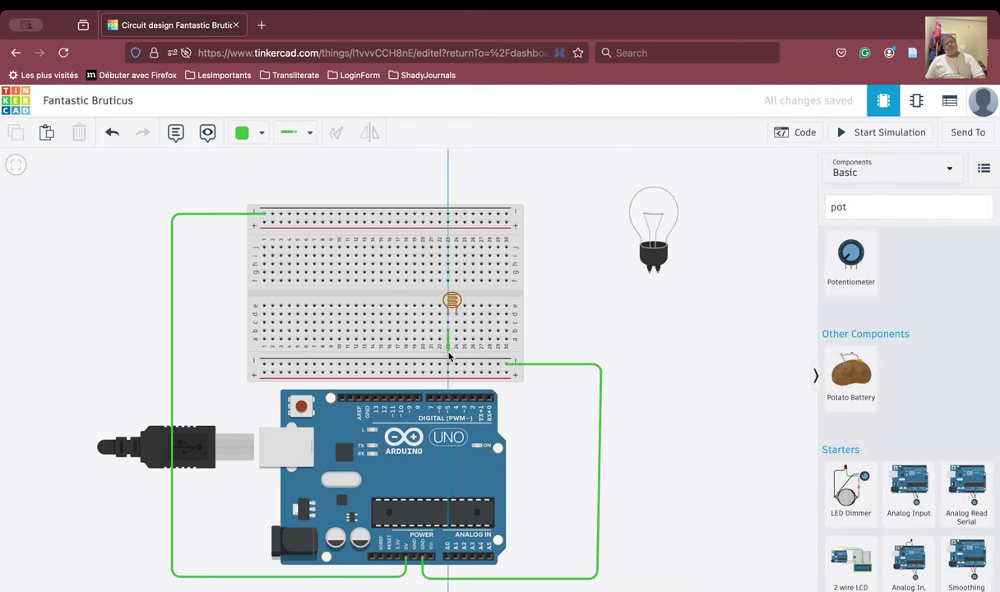
{"action": "left_click", "coordinate": [449, 353]}
{"action": "left_click", "coordinate": [425, 354]}
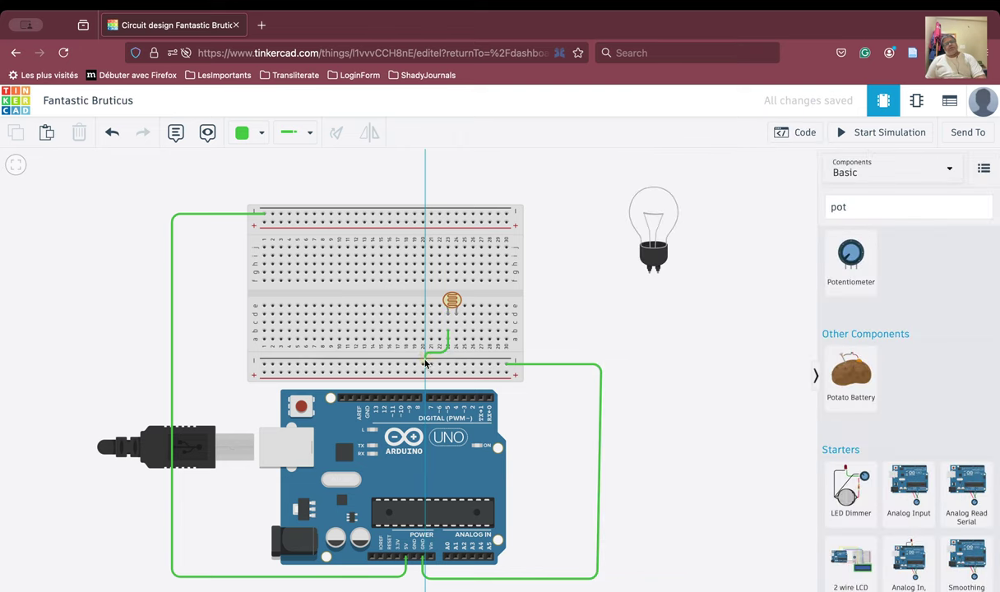
{"action": "left_click", "coordinate": [424, 364]}
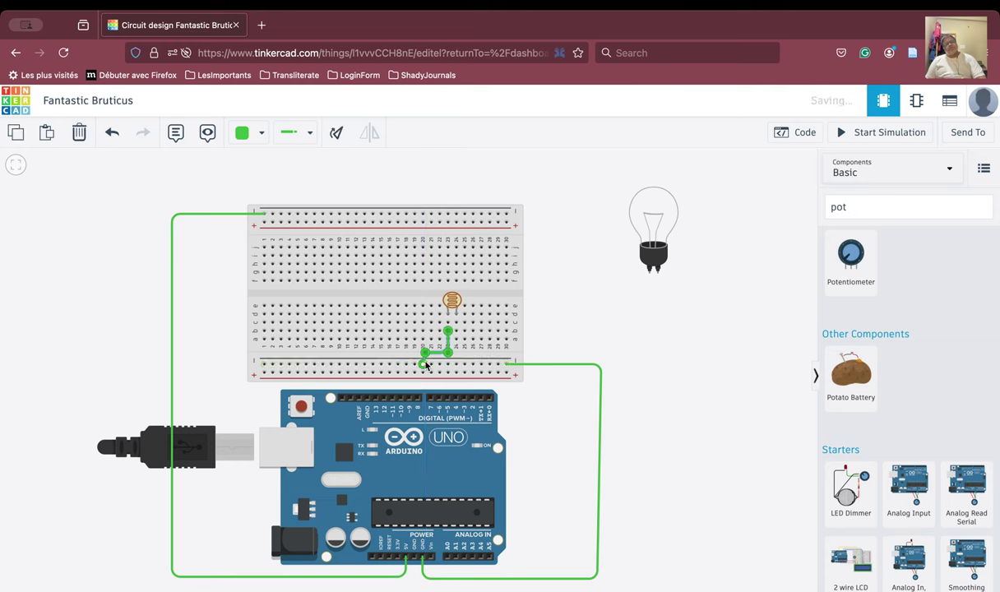
{"action": "left_click", "coordinate": [389, 351]}
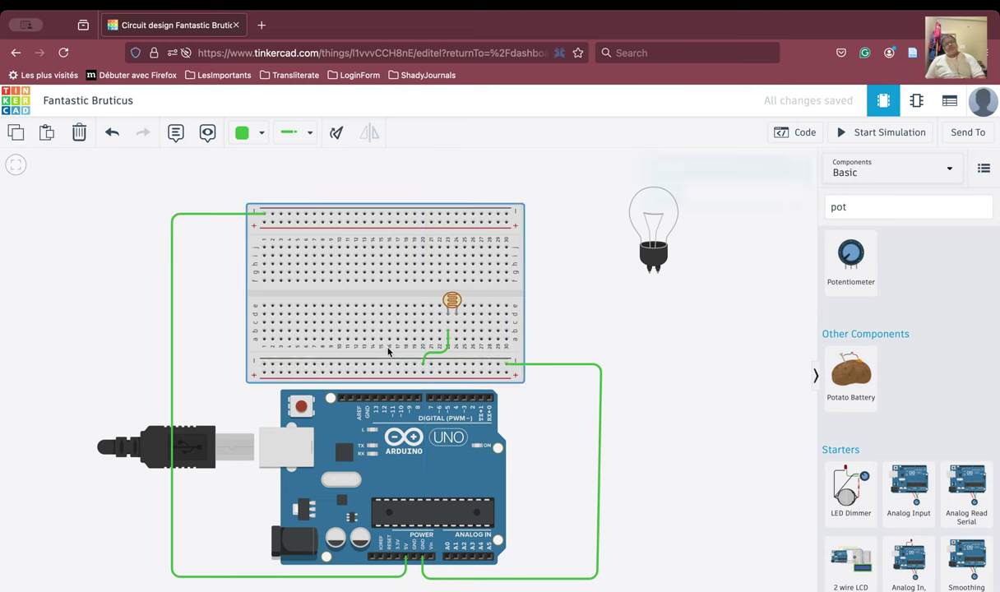
Step: Wire the photoresistor's column 23 leg from row c with three bends to Arduino pin A0
{"action": "left_click", "coordinate": [448, 323]}
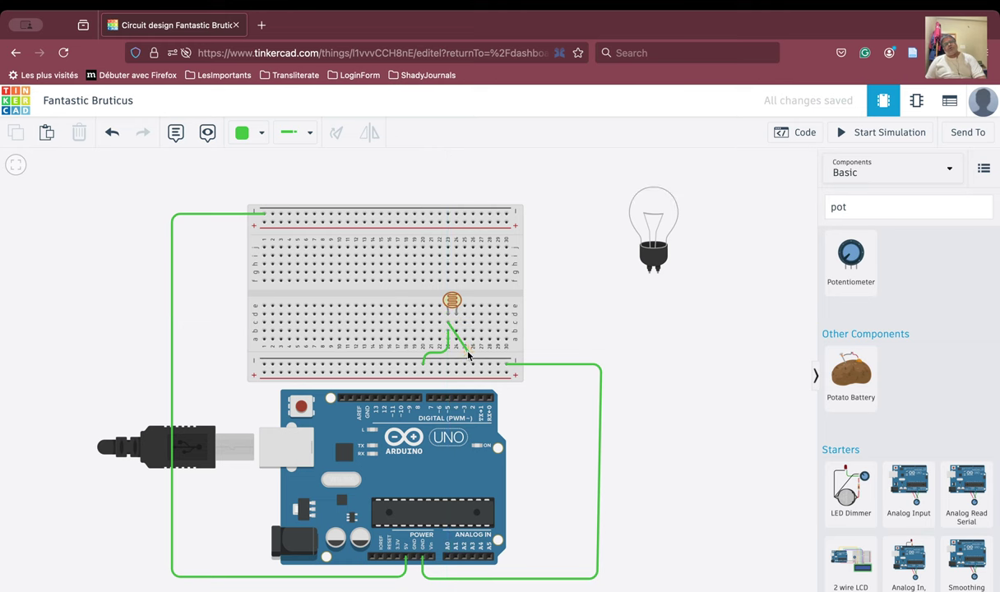
{"action": "left_click", "coordinate": [468, 355]}
{"action": "left_click", "coordinate": [465, 476]}
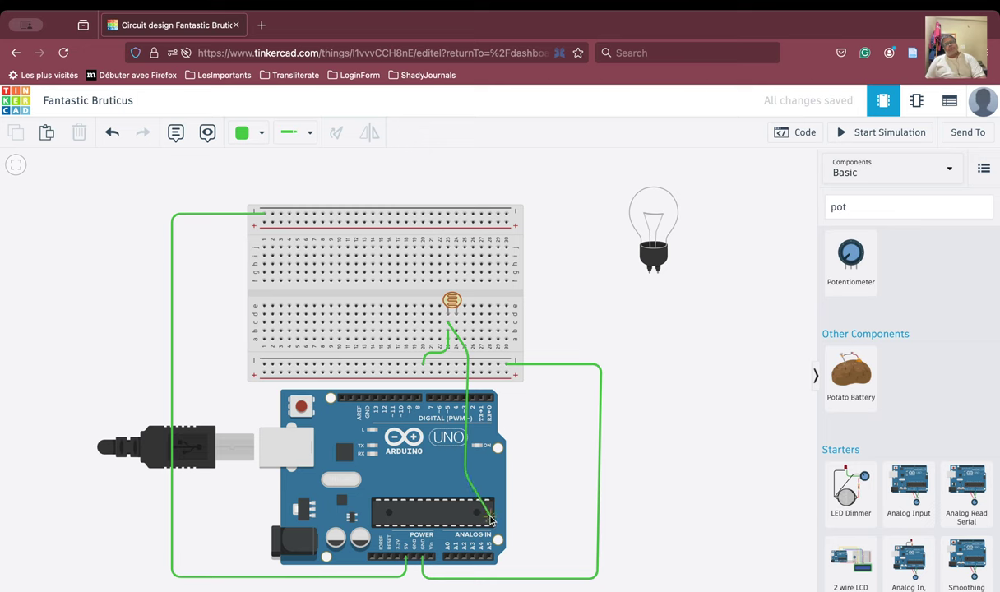
{"action": "left_click", "coordinate": [489, 517]}
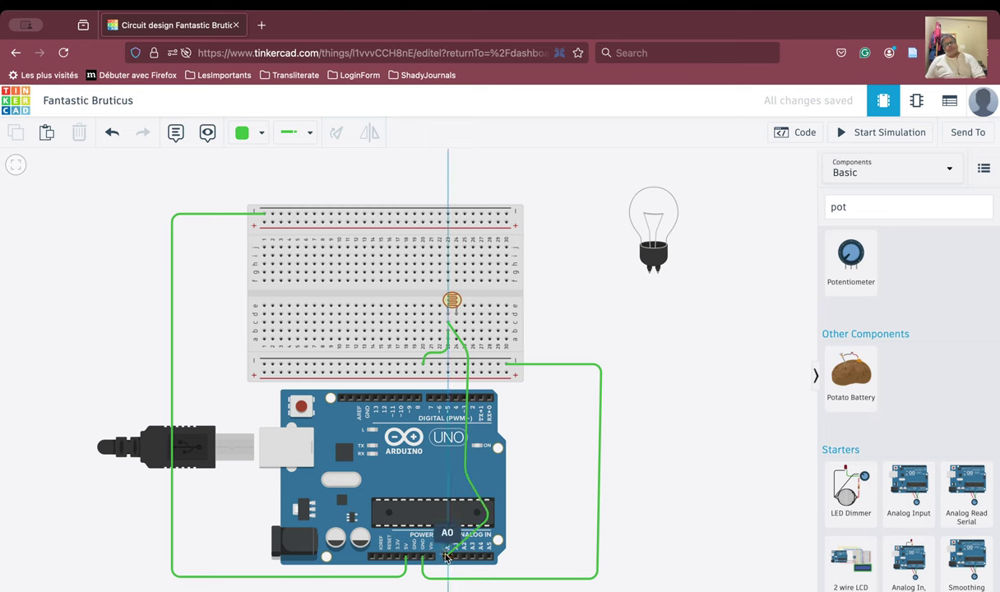
{"action": "left_click", "coordinate": [445, 557]}
{"action": "left_click", "coordinate": [571, 547]}
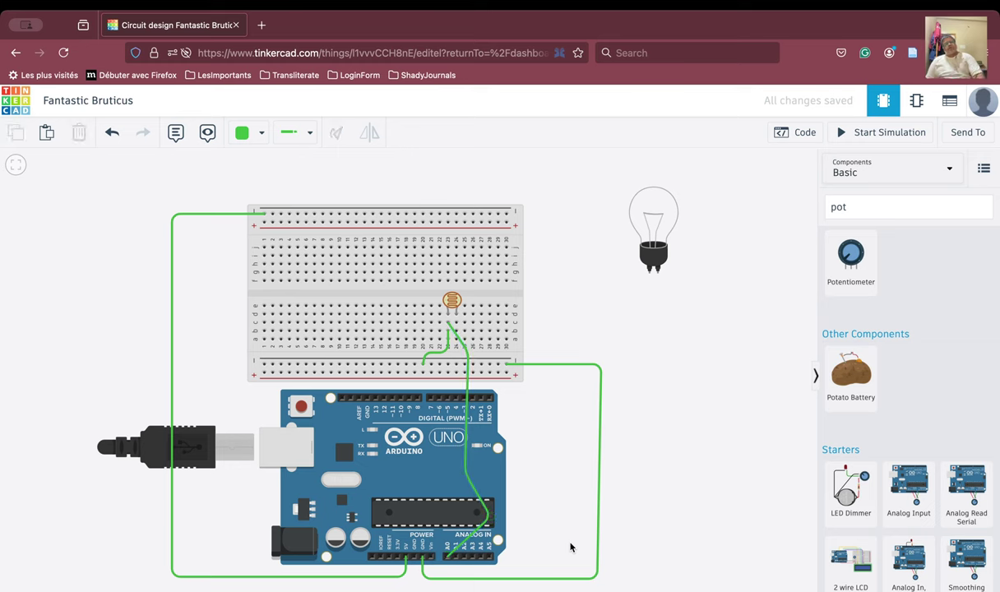
Step: Wire column 24 to column 27 along row c, and wire column 27 row e straight to the upper negative rail
{"action": "left_click", "coordinate": [457, 325]}
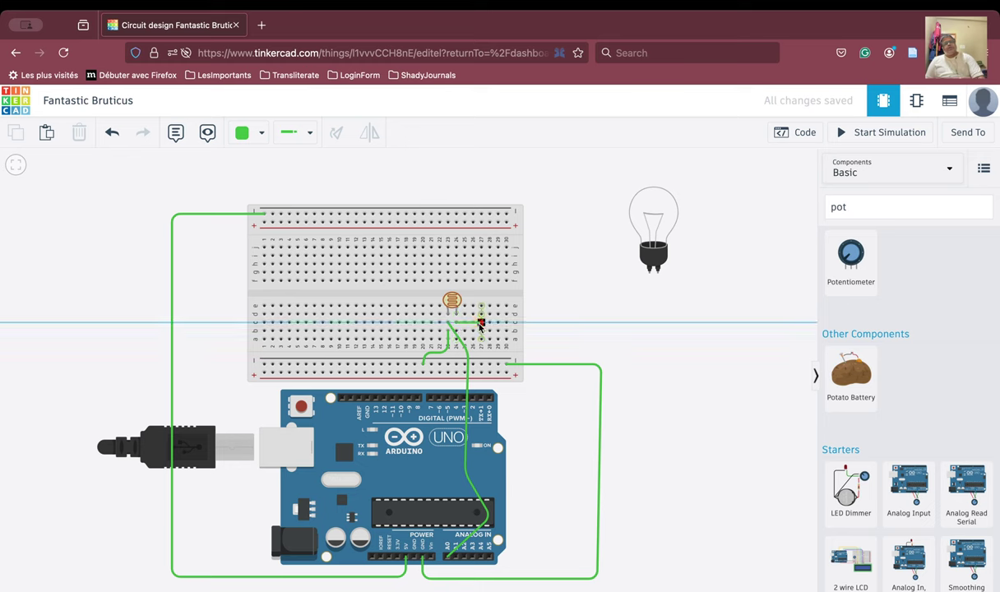
{"action": "left_click", "coordinate": [481, 324]}
{"action": "left_click", "coordinate": [481, 307]}
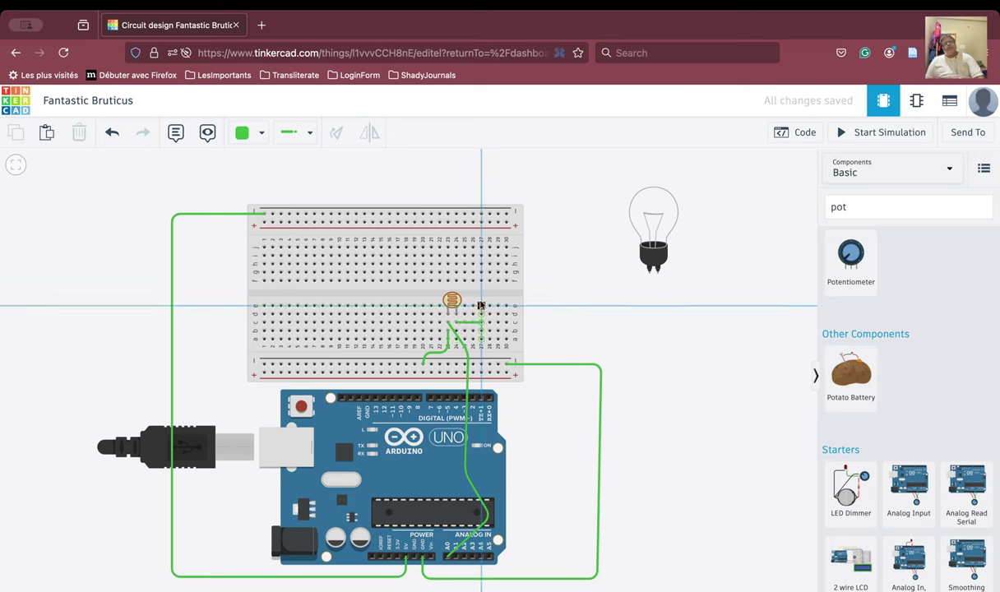
{"action": "left_click", "coordinate": [482, 214]}
{"action": "left_click", "coordinate": [676, 333]}
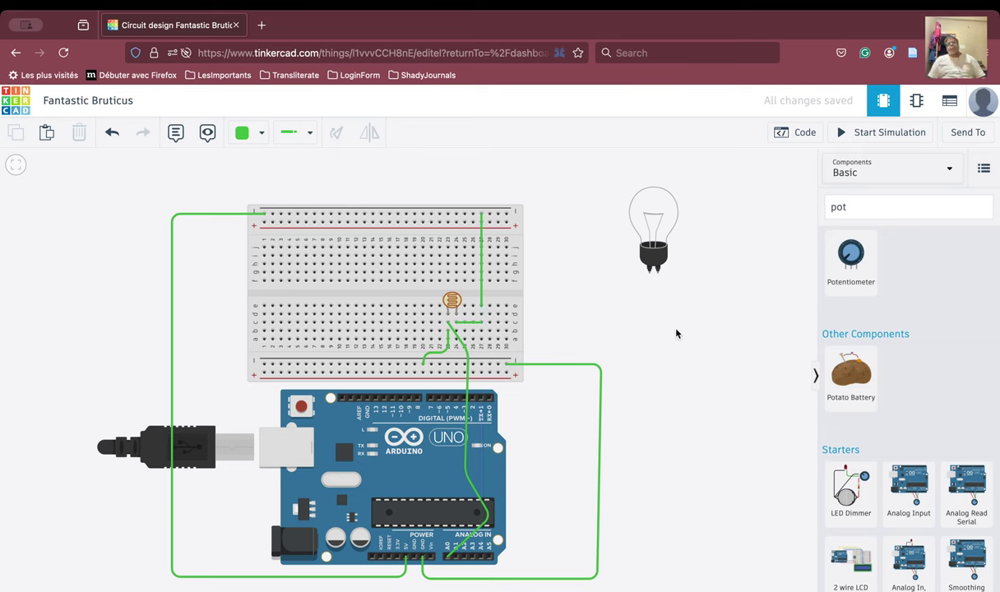
Step: Simulate the circuit with the code and Serial Monitor shown, and test the photoresistor's light level at its dark end
{"action": "left_click", "coordinate": [776, 131]}
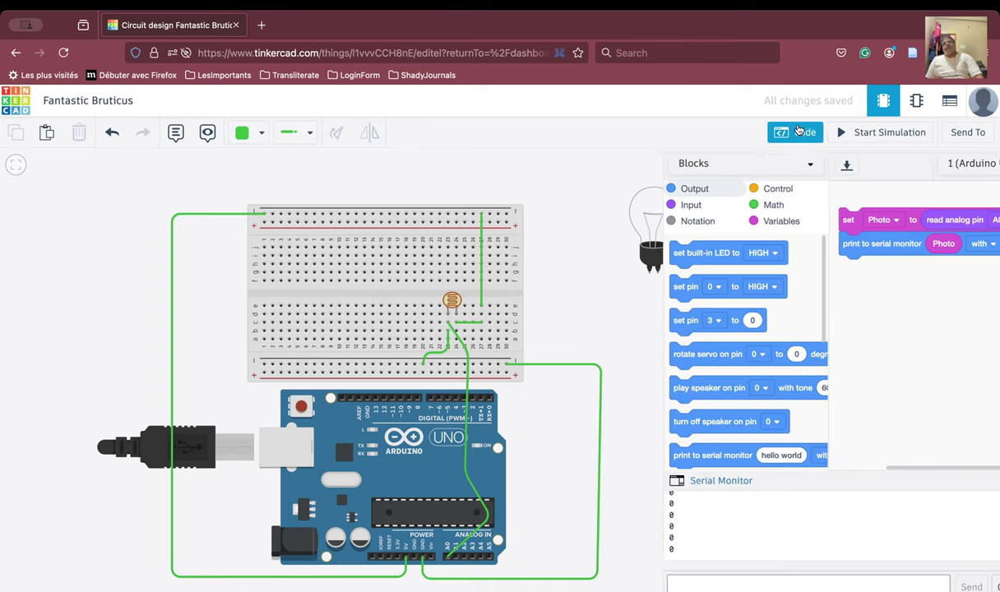
{"action": "left_click", "coordinate": [852, 134]}
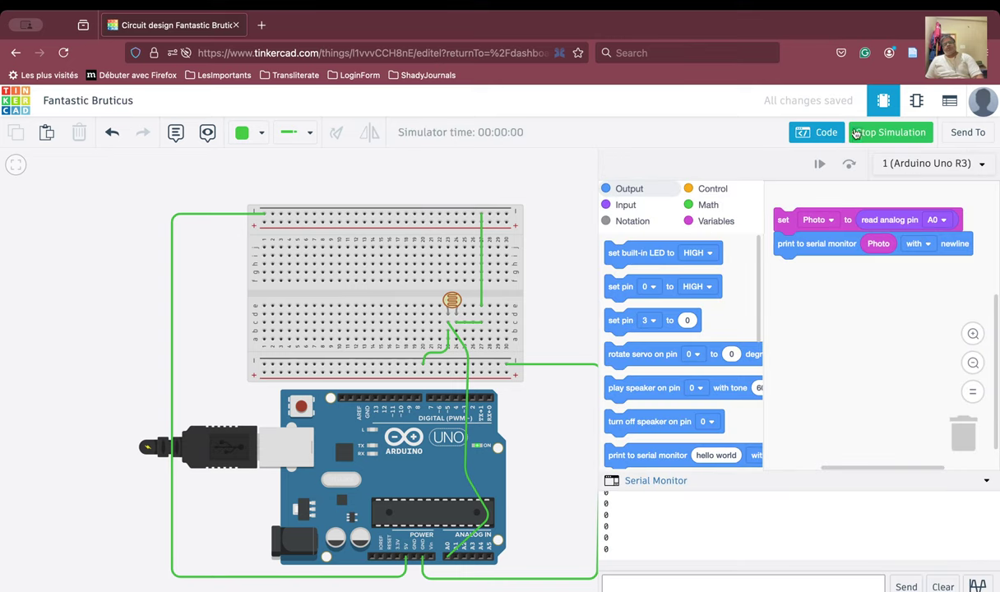
{"action": "left_click", "coordinate": [451, 298]}
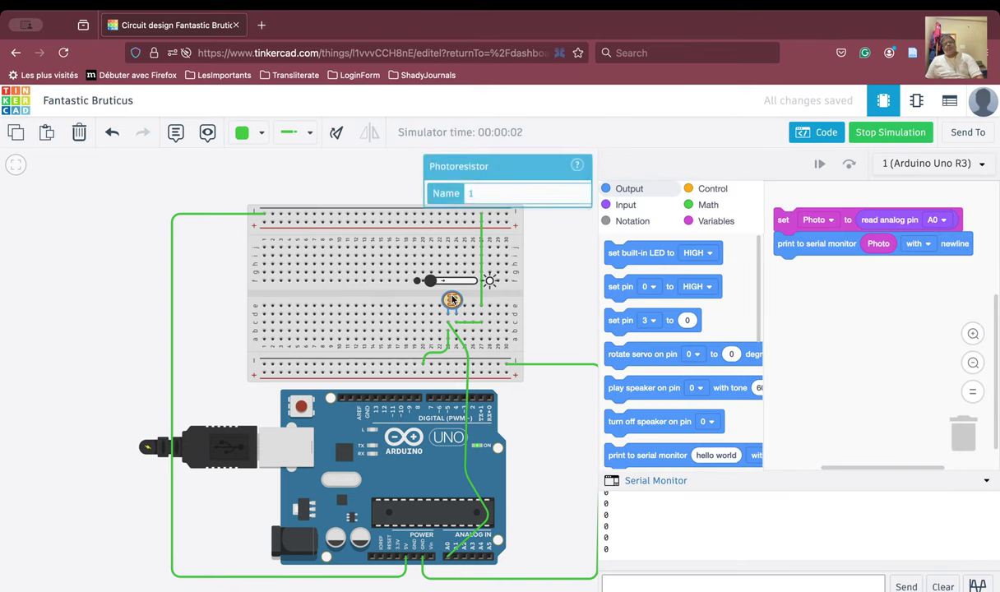
{"action": "mouse_move", "coordinate": [432, 283]}
{"action": "left_mouse_down"}
{"action": "mouse_move", "coordinate": [469, 282]}
{"action": "mouse_move", "coordinate": [416, 282]}
{"action": "mouse_move", "coordinate": [428, 283]}
{"action": "left_mouse_up"}
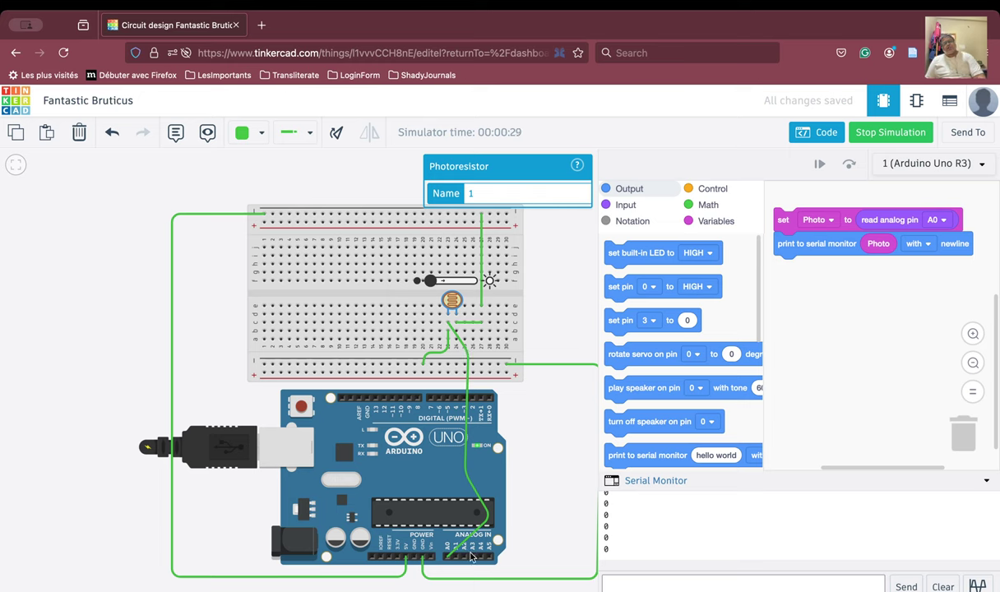
{"action": "left_click", "coordinate": [424, 365]}
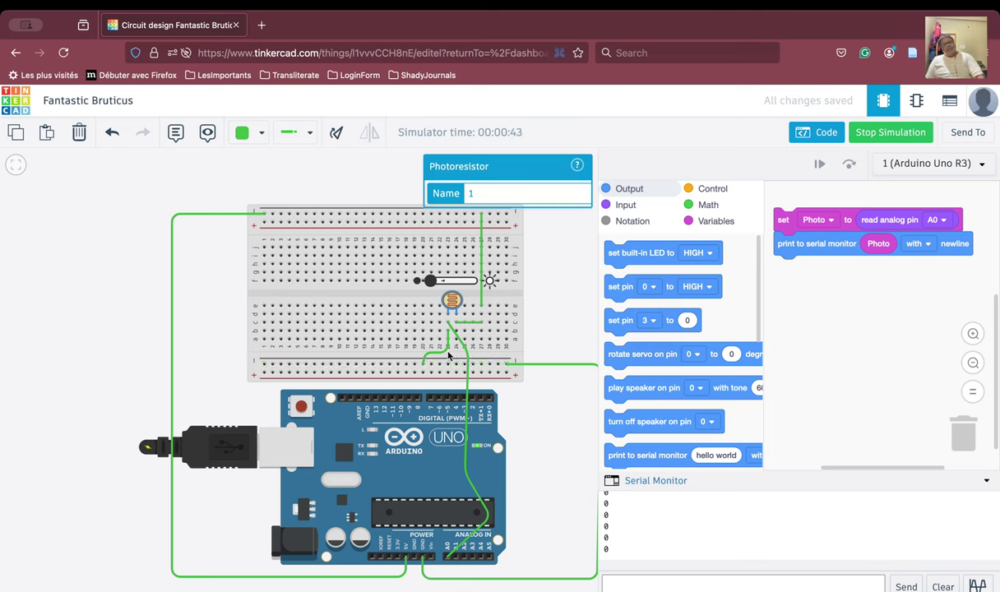
Step: Delete the column 23 wire to A0 and the column 23 wire to the lower negative rail
{"action": "left_click", "coordinate": [468, 389]}
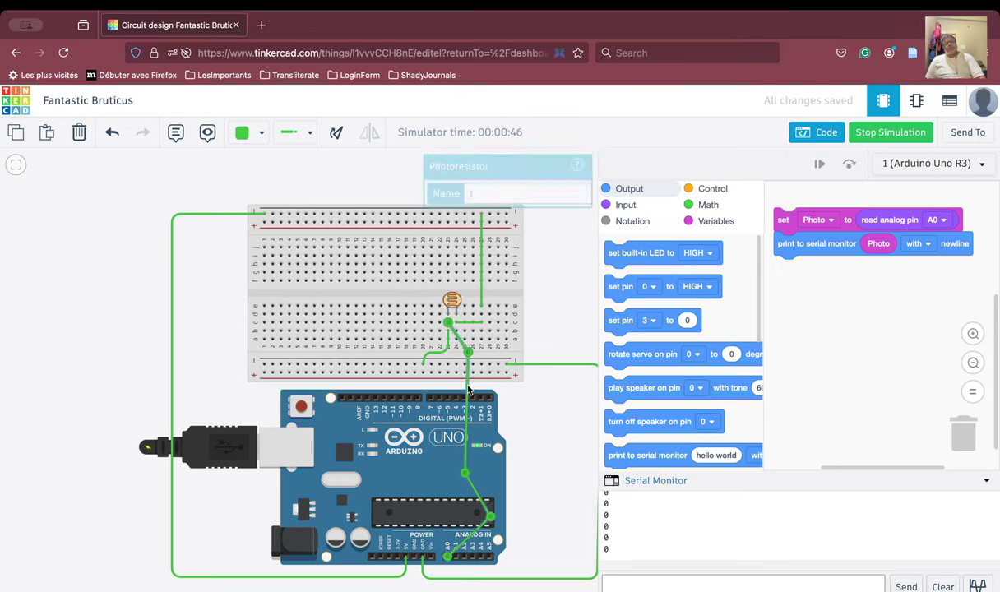
{"action": "key", "text": "Delete"}
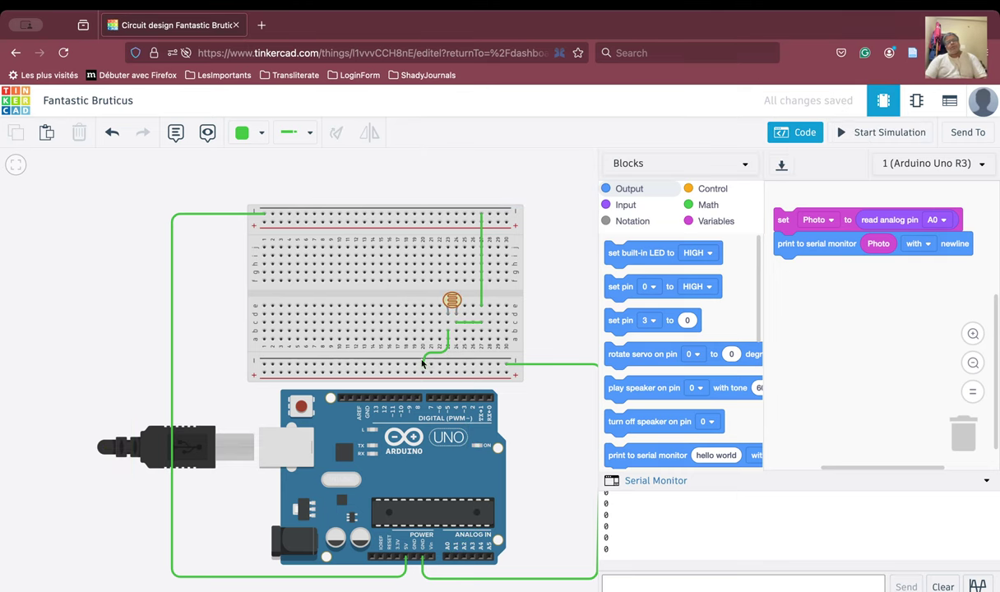
{"action": "left_click", "coordinate": [428, 357]}
{"action": "key", "text": "Delete"}
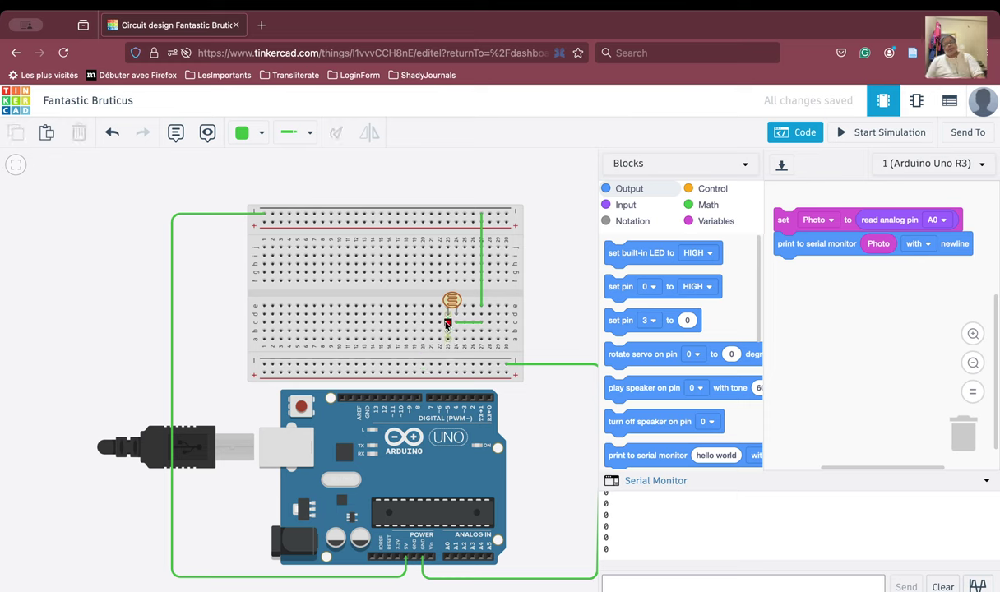
Step: Search the components for "resi" and place a resistor in column 23 from row b to the lower negative rail
{"action": "left_click", "coordinate": [803, 134]}
{"action": "left_click", "coordinate": [869, 209]}
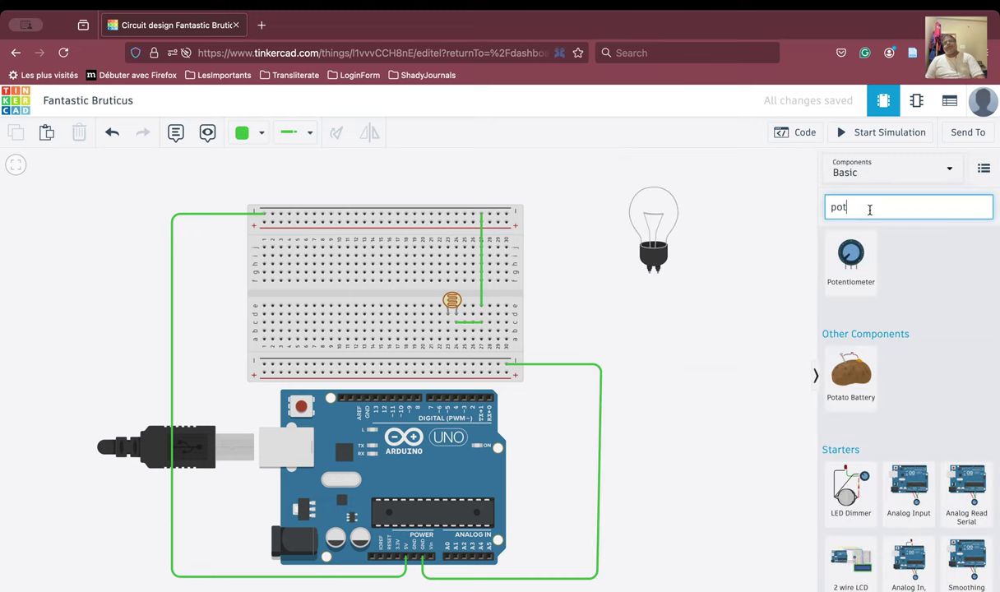
{"action": "double_click", "coordinate": [869, 209]}
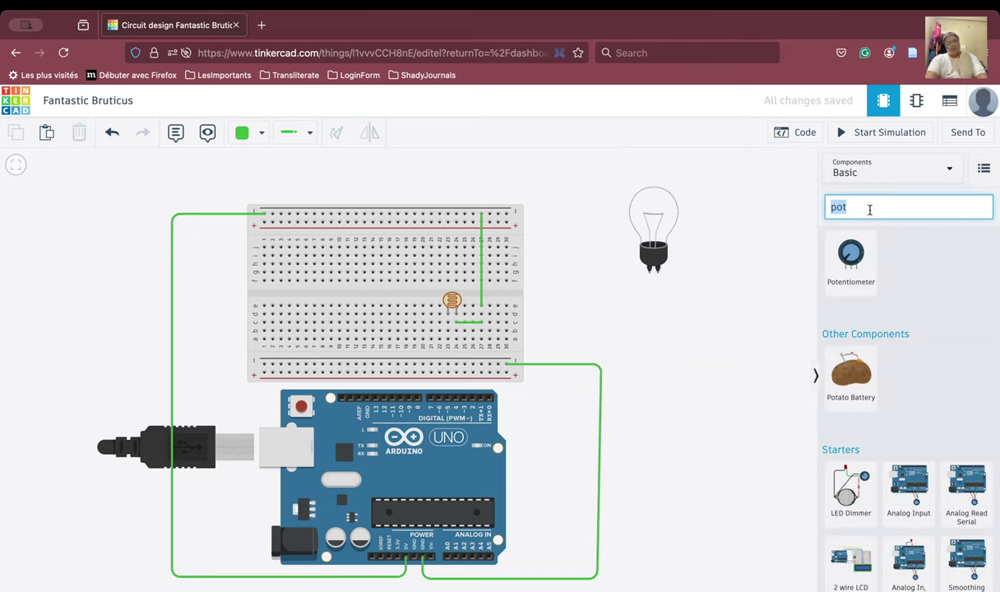
{"action": "type", "text": "resi"}
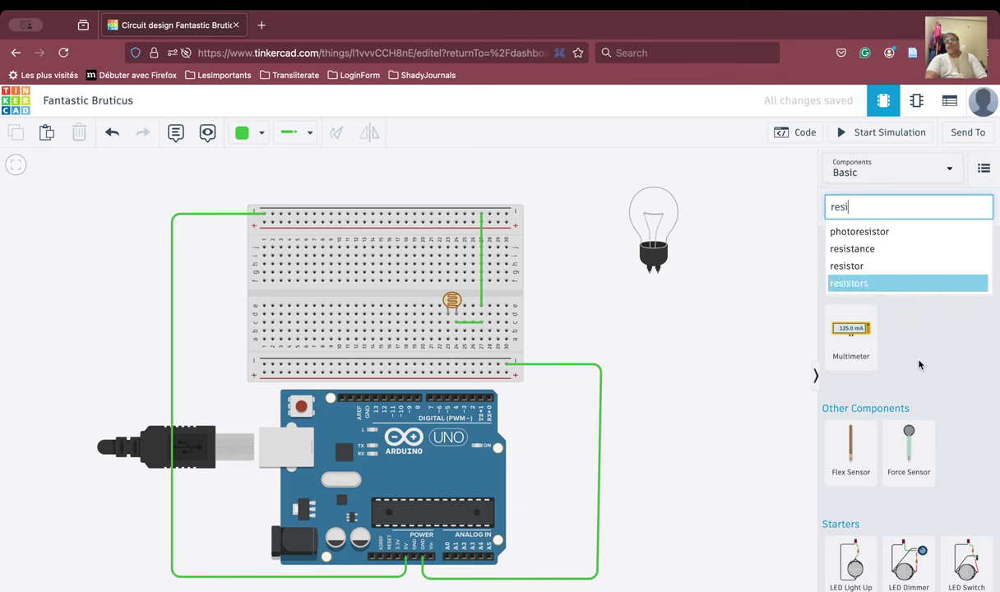
{"action": "left_click_drag", "start_coordinate": [870, 291], "coordinate": [450, 352]}
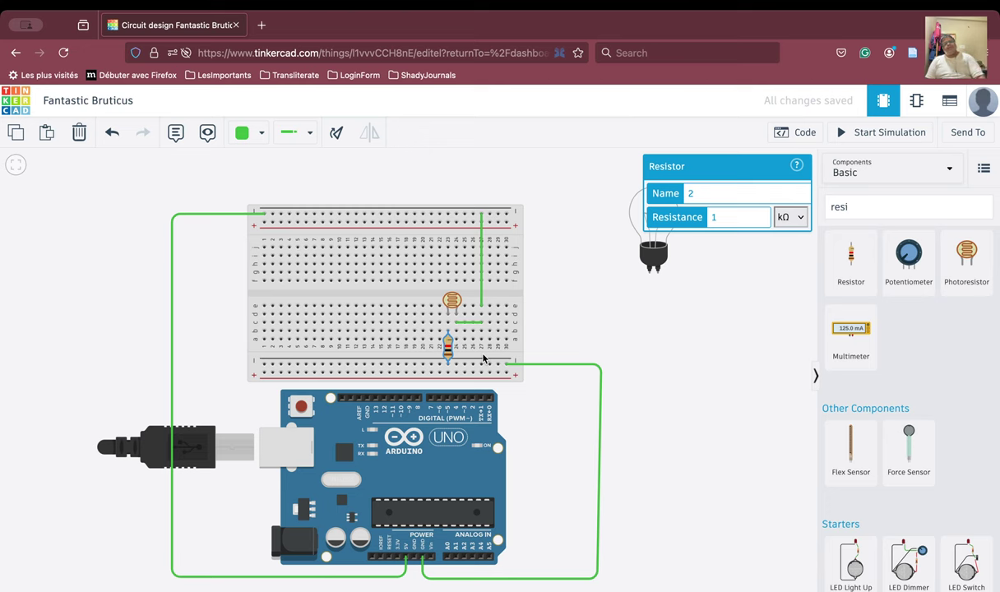
Step: Wire column 23 row c with two bends to Arduino pin A0, and check the resistor's properties
{"action": "left_click", "coordinate": [448, 324]}
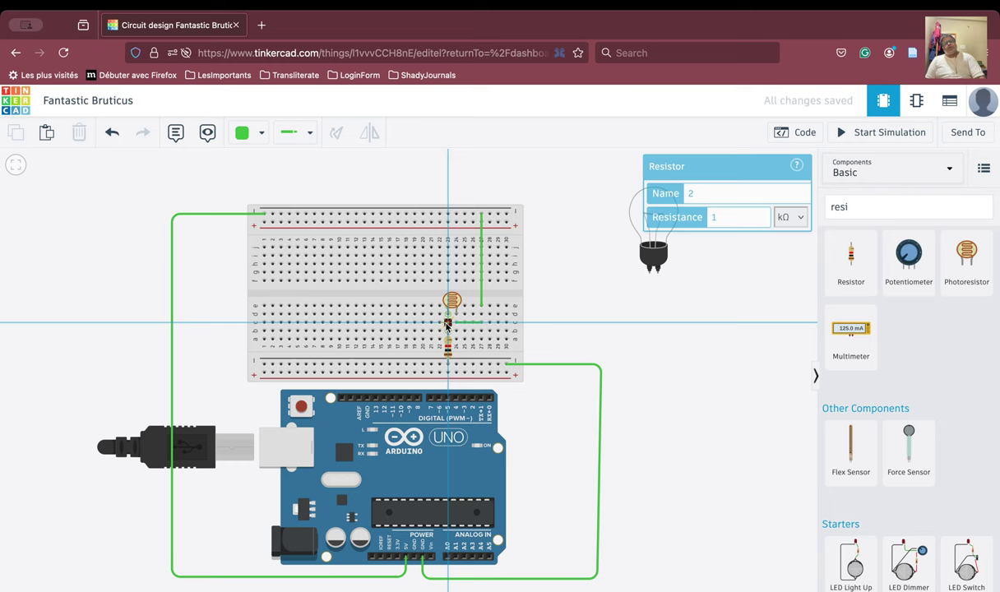
{"action": "left_click", "coordinate": [405, 356]}
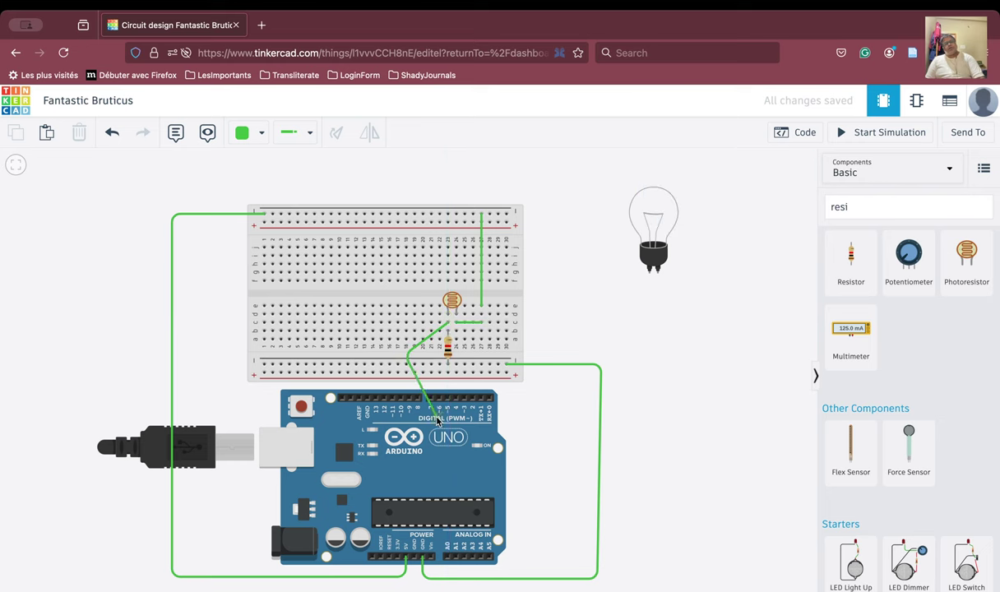
{"action": "left_click", "coordinate": [451, 493]}
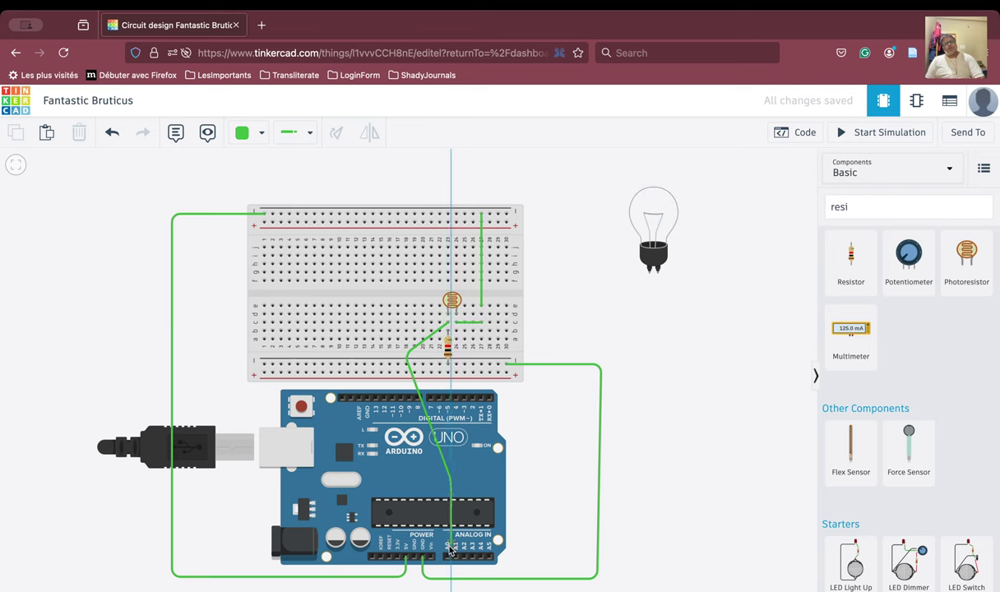
{"action": "left_click", "coordinate": [448, 558]}
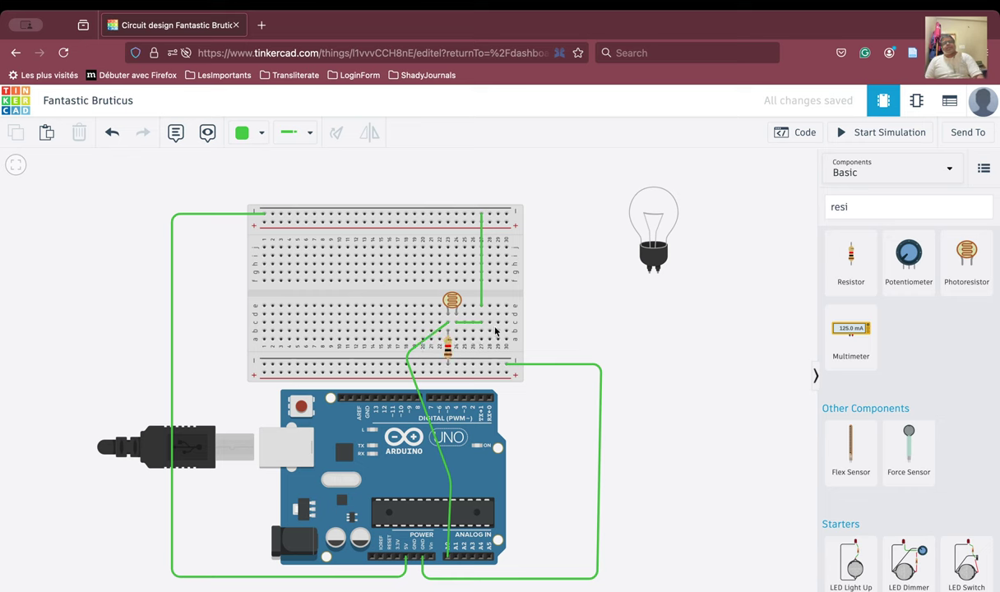
{"action": "left_click", "coordinate": [449, 355]}
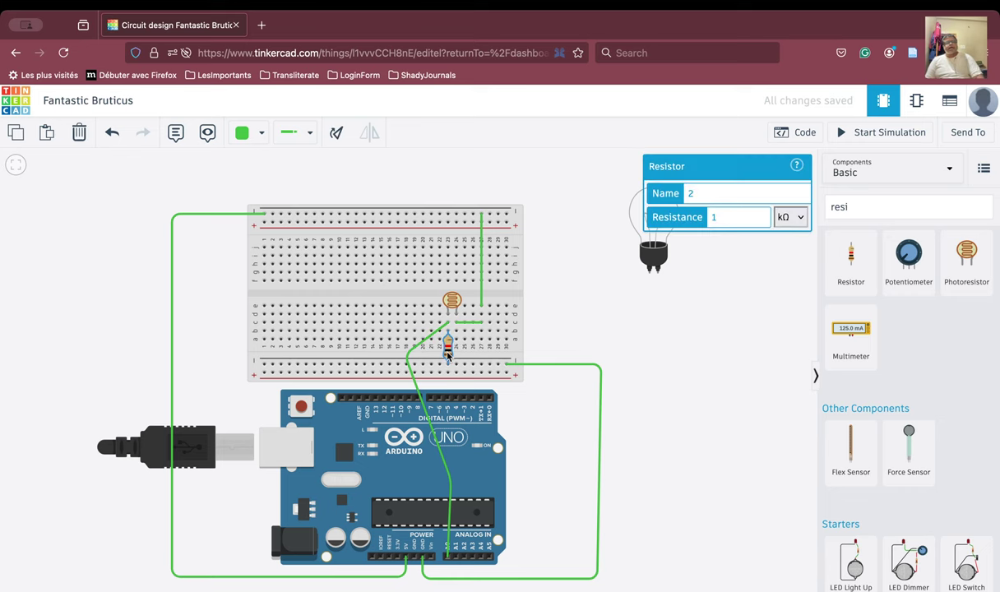
{"action": "left_click", "coordinate": [737, 307]}
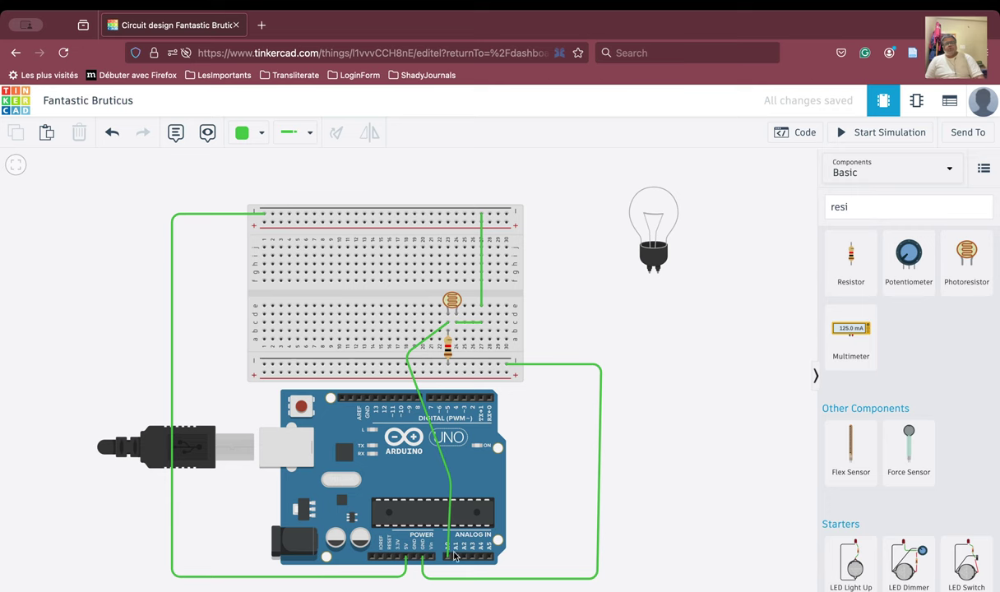
Step: Simulate the circuit with the Serial Monitor shown, raise the photoresistor's light level to maximum, and stop the simulation
{"action": "left_click", "coordinate": [810, 137]}
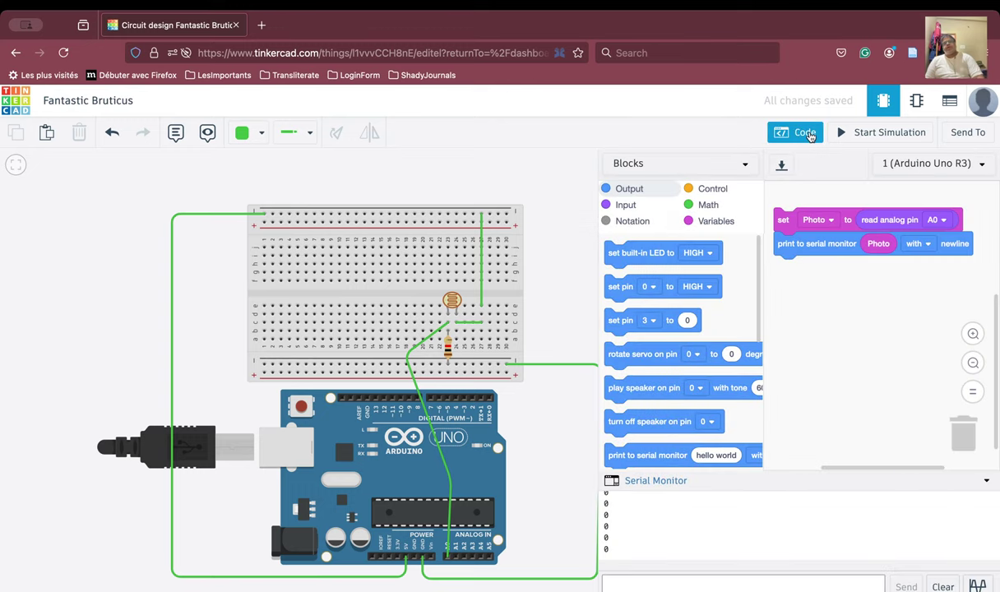
{"action": "left_click", "coordinate": [884, 132]}
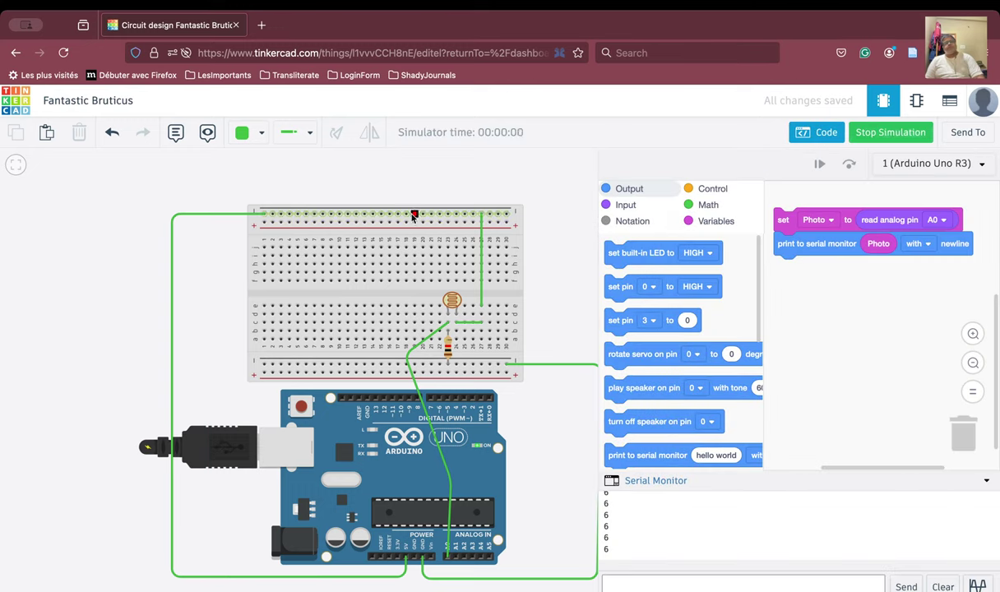
{"action": "left_click", "coordinate": [451, 296]}
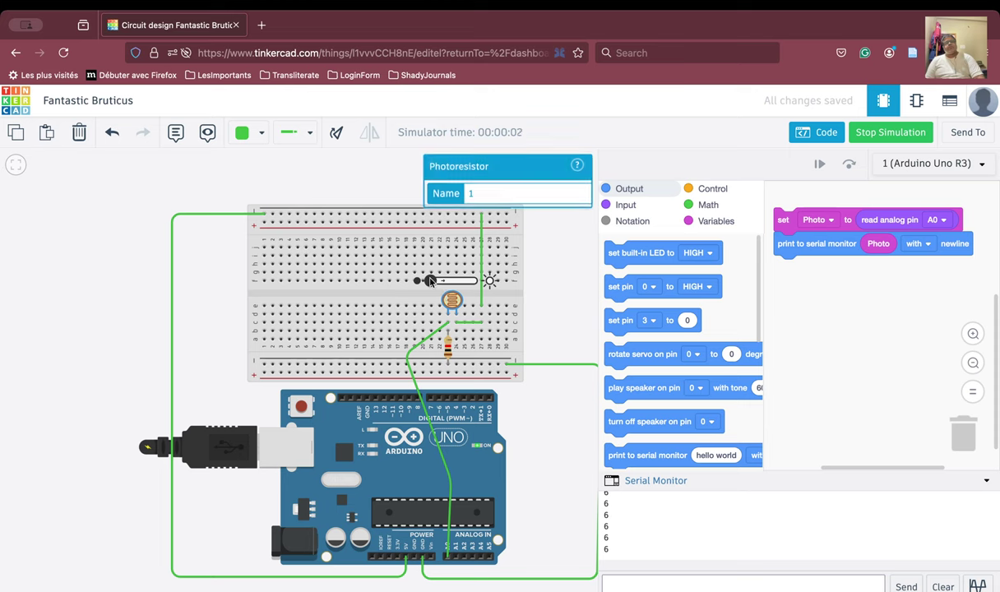
{"action": "left_click_drag", "start_coordinate": [431, 281], "coordinate": [474, 284]}
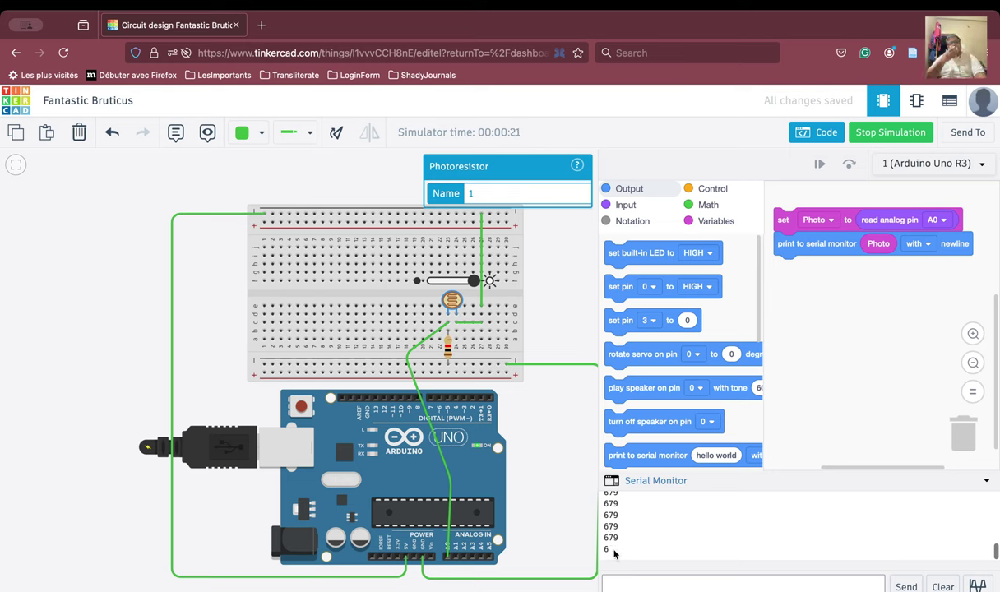
{"action": "left_click", "coordinate": [875, 133]}
{"action": "left_click", "coordinate": [800, 135]}
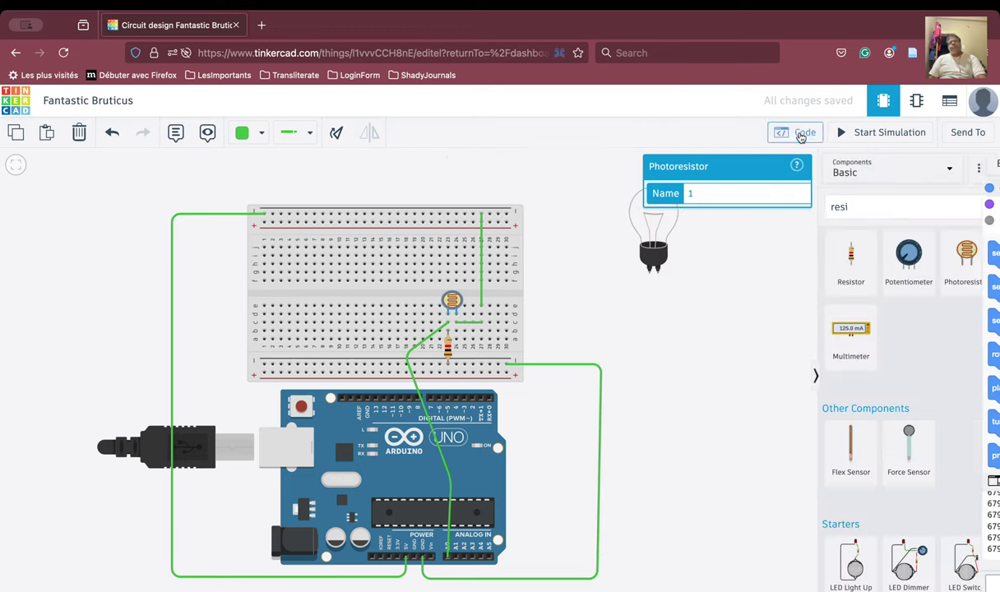
Step: Set the resistance of the resistor in column 23 to 5 kΩ
{"action": "left_click", "coordinate": [448, 349]}
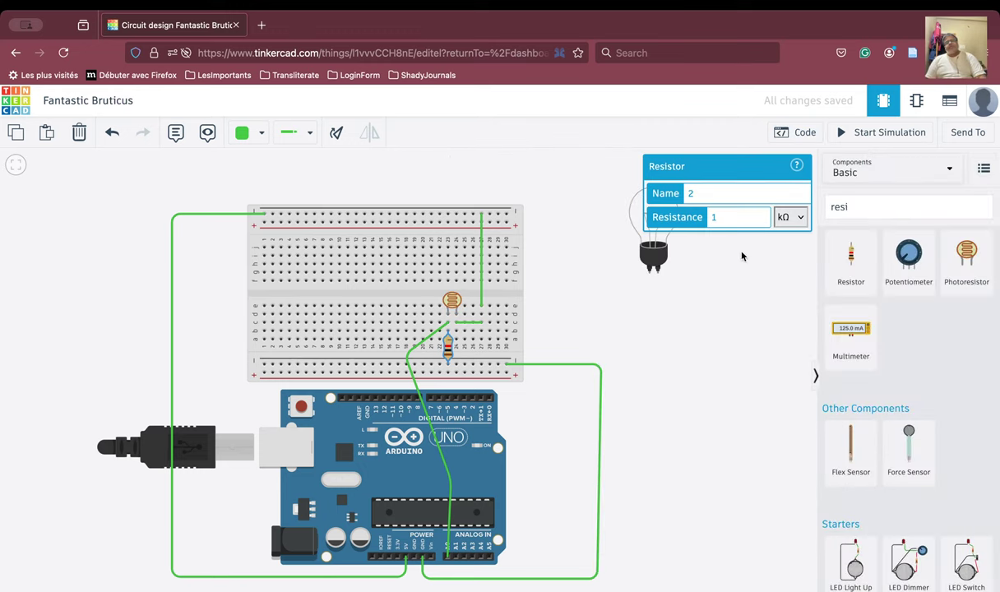
{"action": "double_click", "coordinate": [734, 221]}
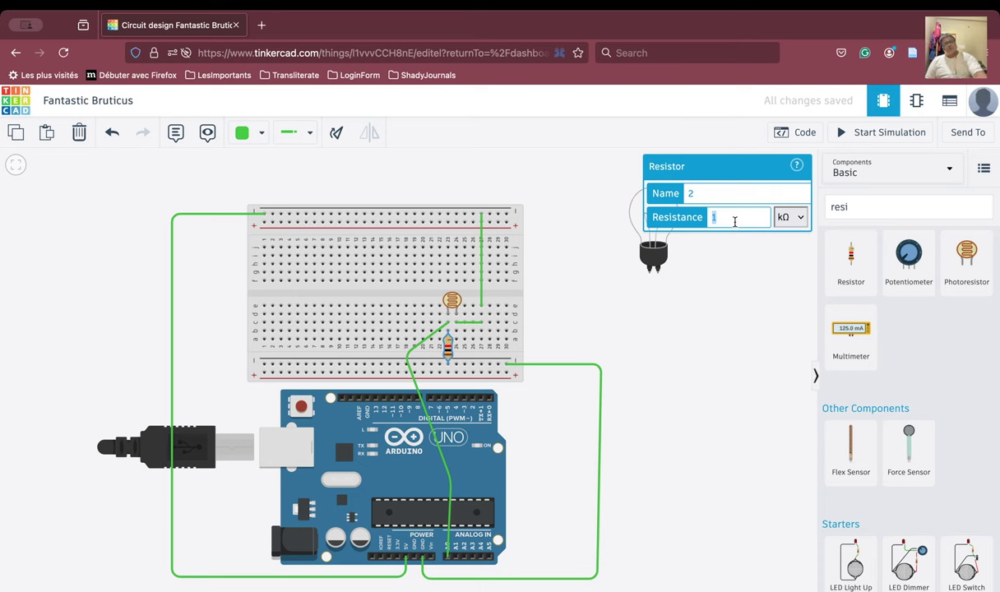
{"action": "type", "text": "5"}
{"action": "left_click", "coordinate": [732, 277]}
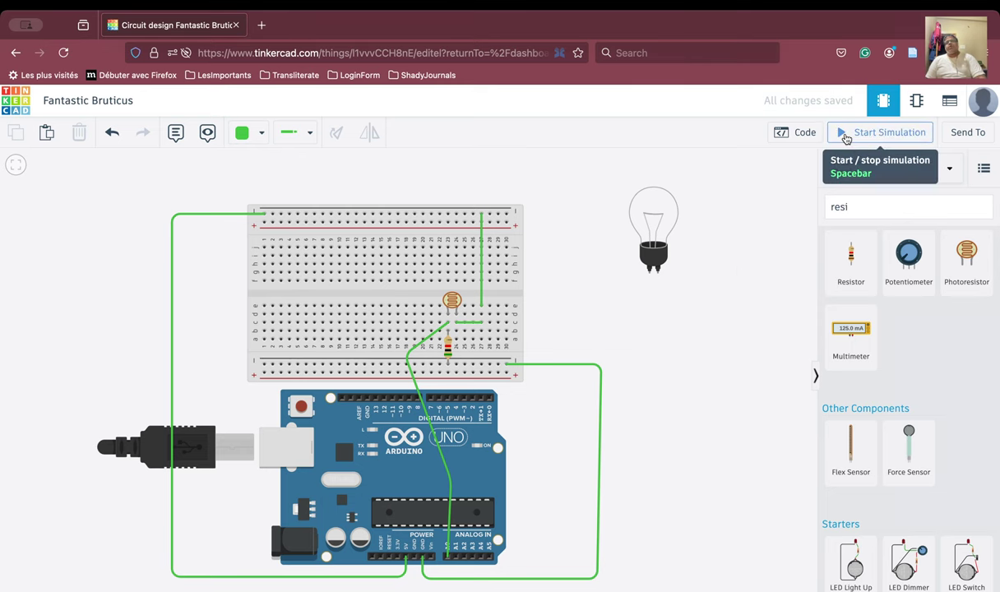
Step: Simulate the circuit with the Serial Monitor shown, raise the photoresistor's light level to maximum, and stop the simulation
{"action": "left_click", "coordinate": [795, 133]}
{"action": "left_click", "coordinate": [846, 132]}
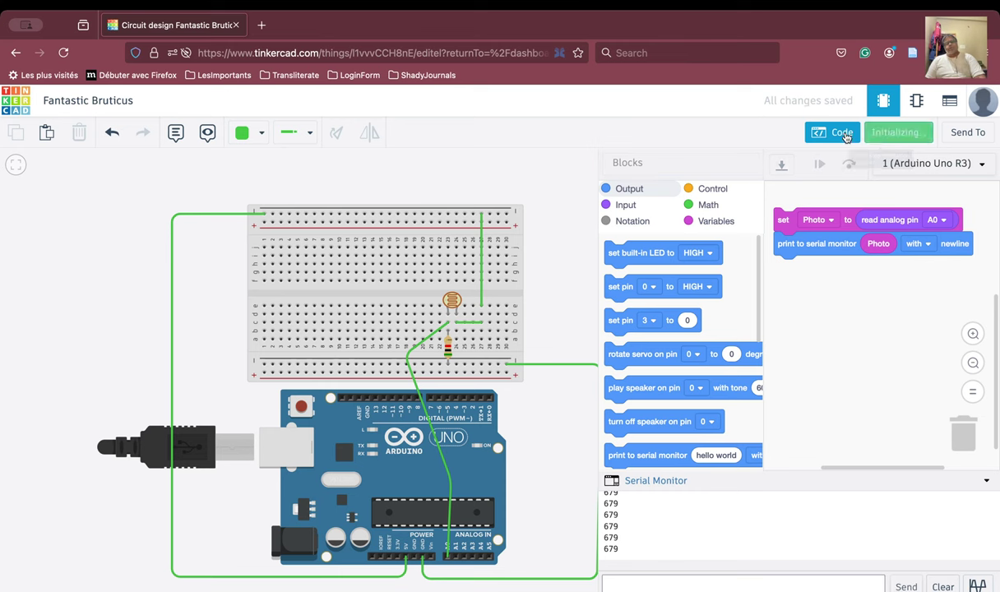
{"action": "left_click", "coordinate": [452, 307]}
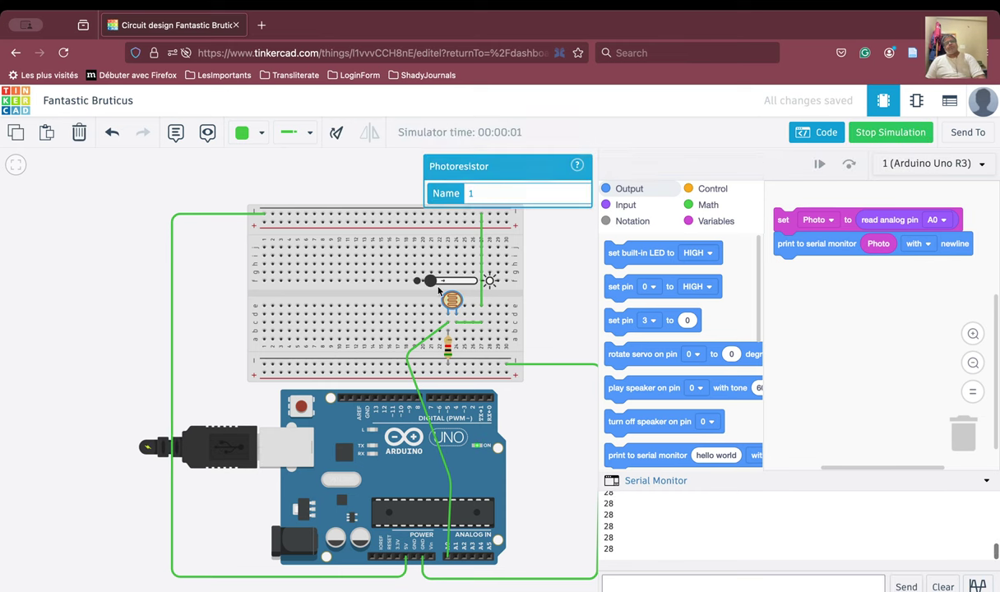
{"action": "left_click_drag", "start_coordinate": [431, 283], "coordinate": [480, 282]}
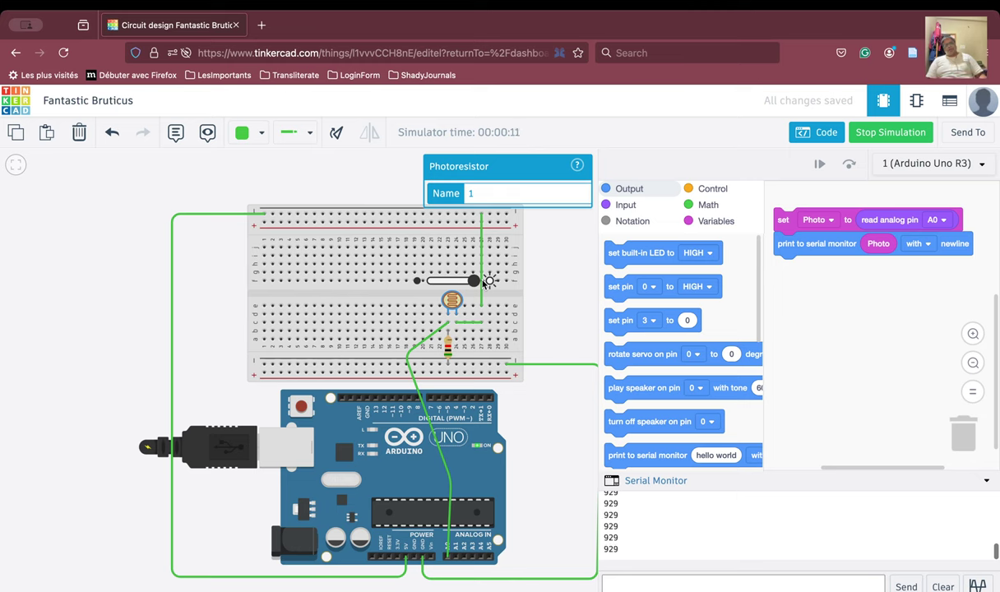
{"action": "left_click", "coordinate": [848, 132]}
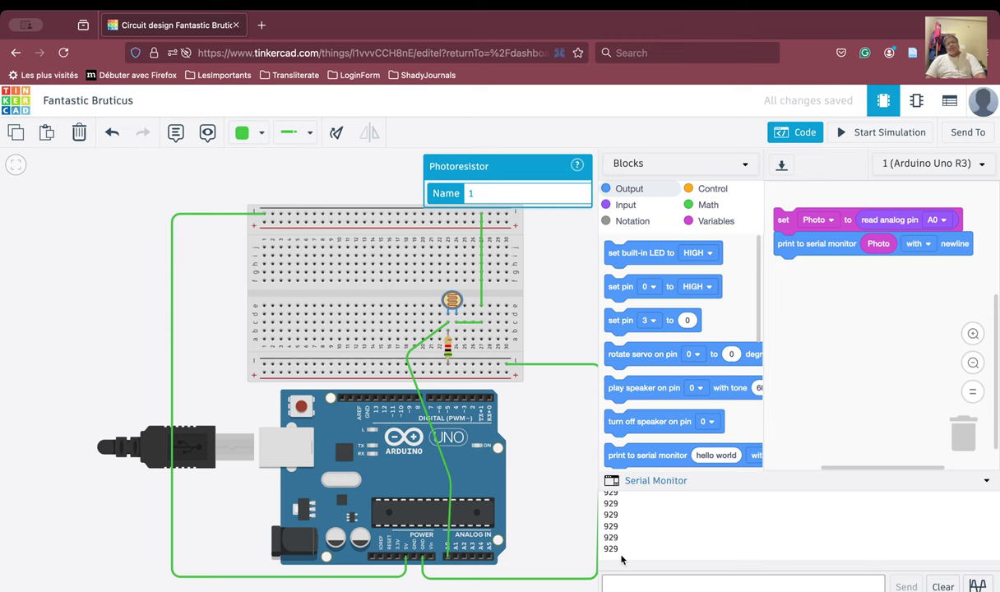
Step: Set the resistance of the resistor in column 23 to 10 kΩ
{"action": "left_click", "coordinate": [802, 133]}
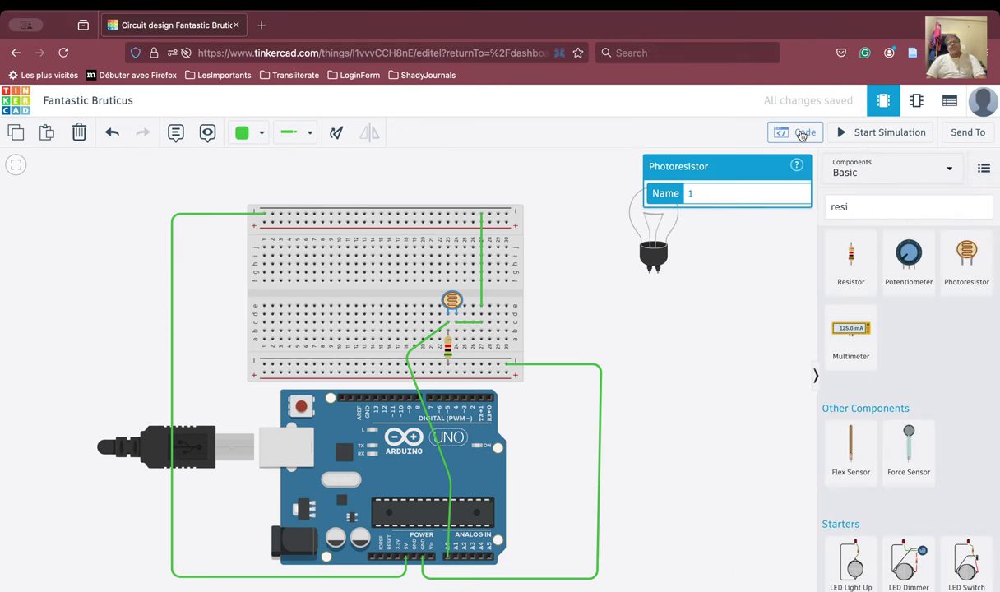
{"action": "left_click", "coordinate": [448, 350]}
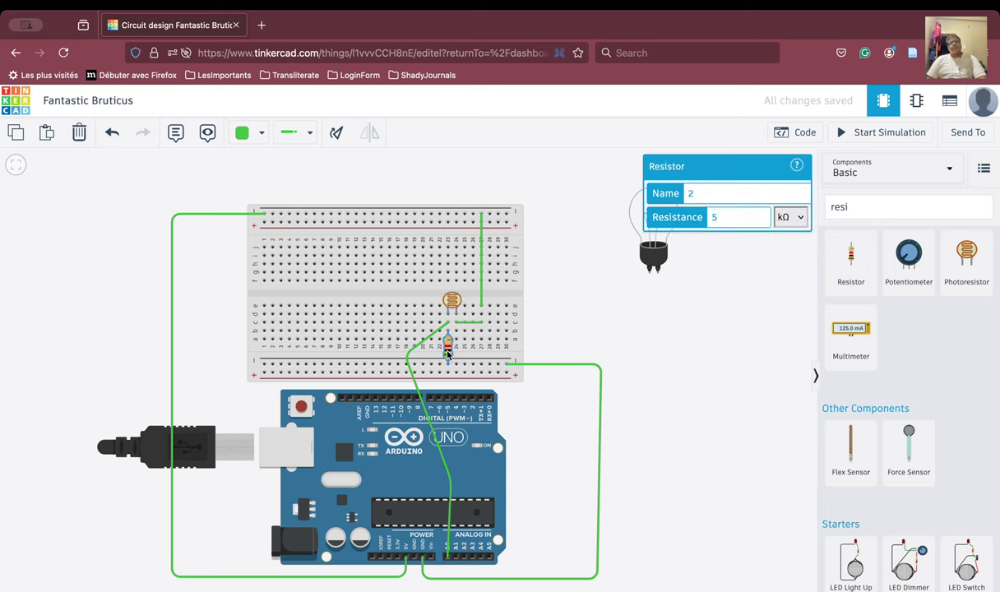
{"action": "double_click", "coordinate": [742, 218]}
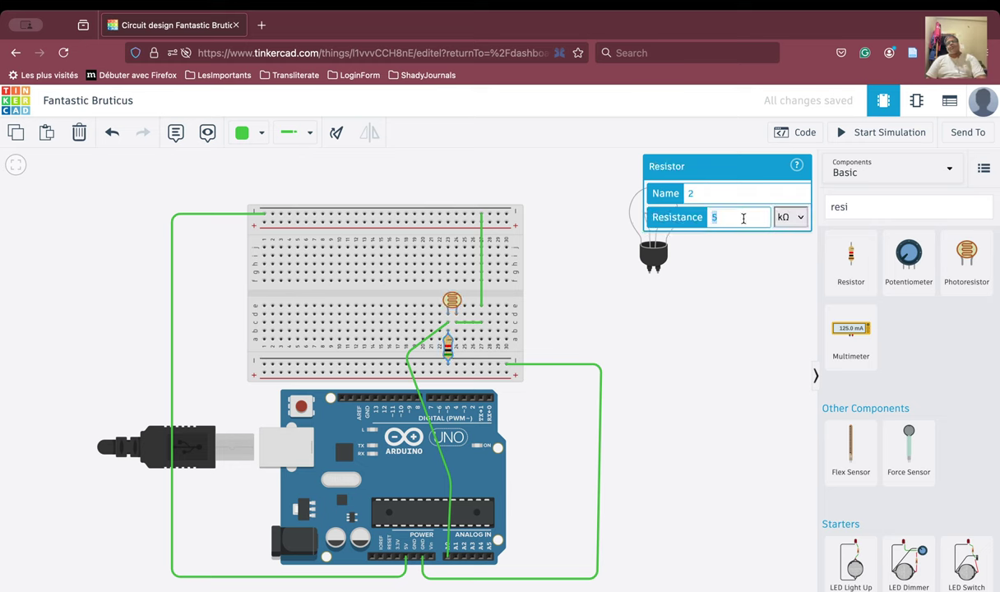
{"action": "type", "text": "10"}
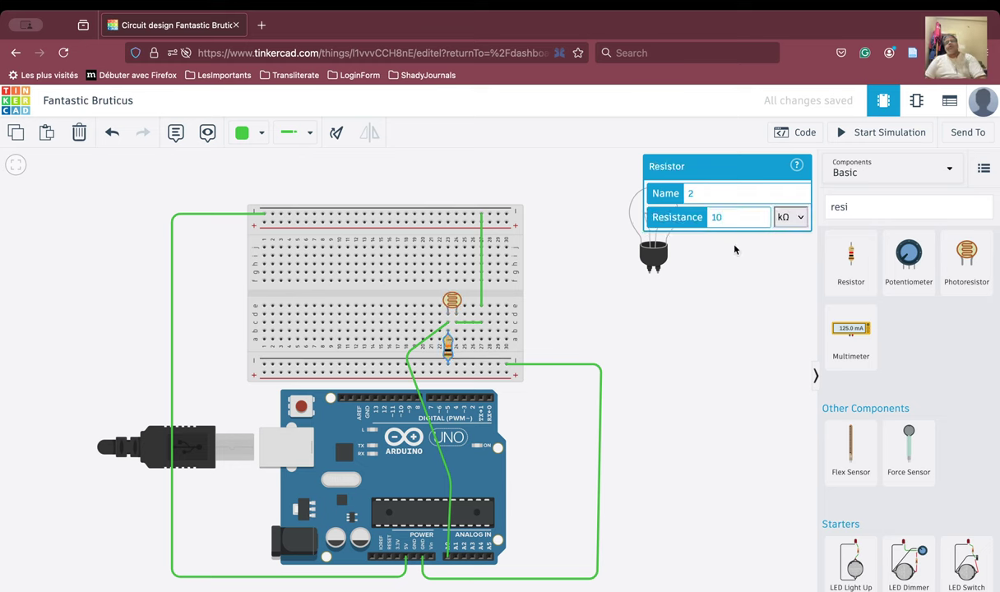
{"action": "left_click", "coordinate": [701, 277]}
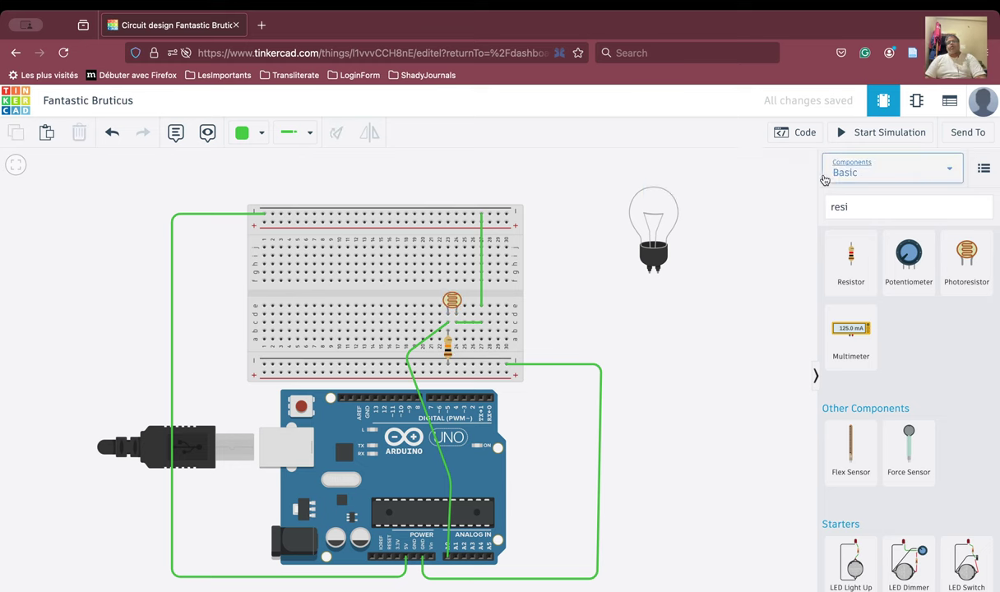
Step: Rerun the simulation with the 10 kΩ resistor at the photoresistor's maximum light level, then stop it and hide the code
{"action": "left_click", "coordinate": [807, 134]}
{"action": "left_click", "coordinate": [856, 133]}
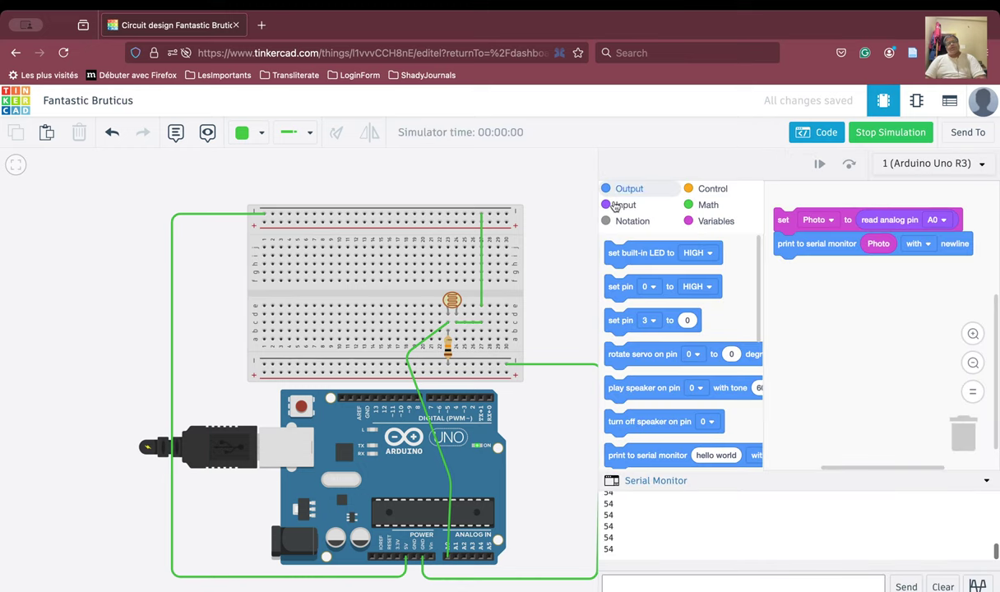
{"action": "left_click", "coordinate": [432, 294]}
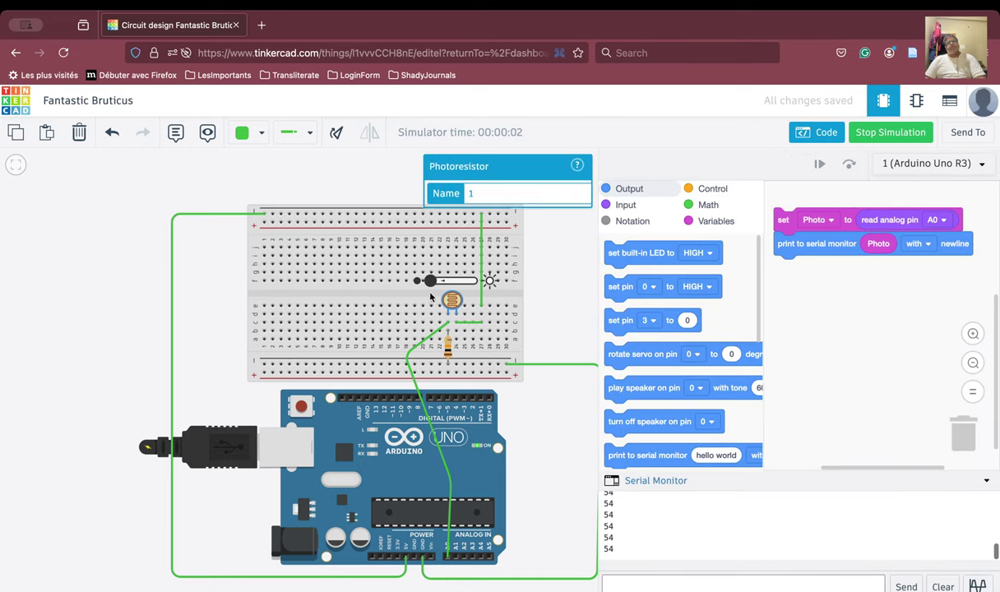
{"action": "left_click_drag", "start_coordinate": [431, 283], "coordinate": [482, 281]}
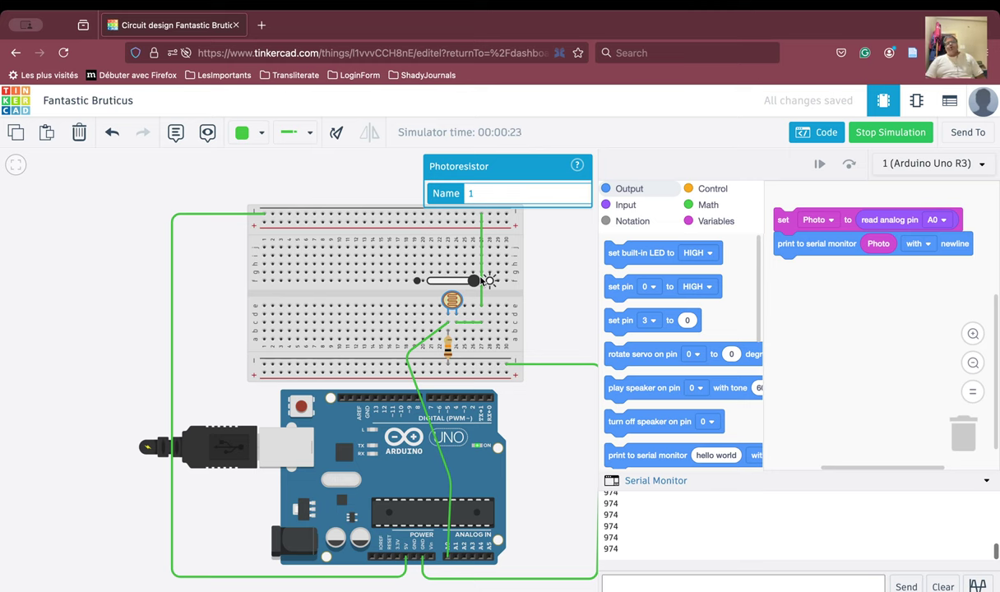
{"action": "left_click", "coordinate": [877, 134]}
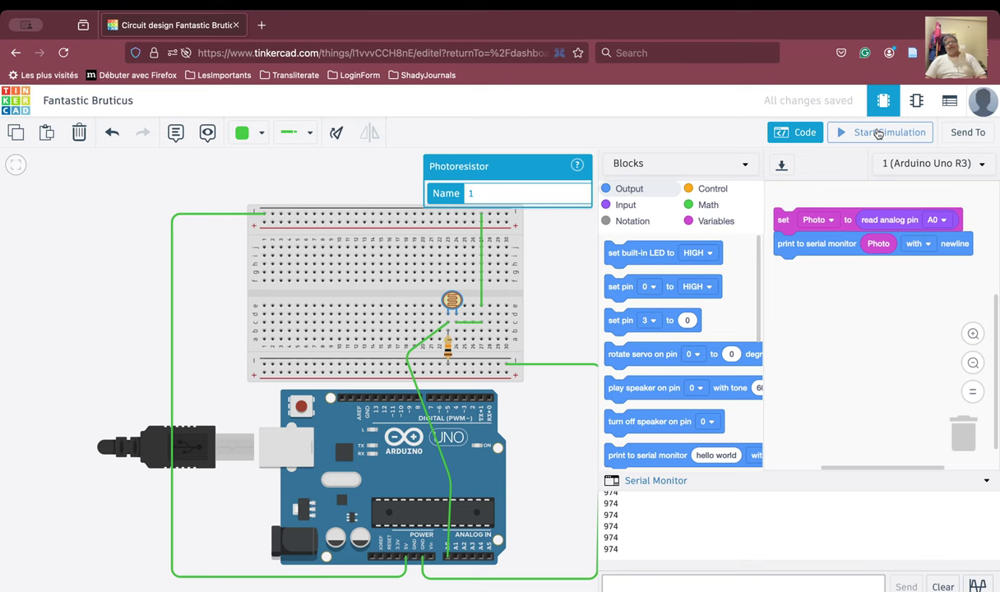
{"action": "left_click", "coordinate": [562, 294]}
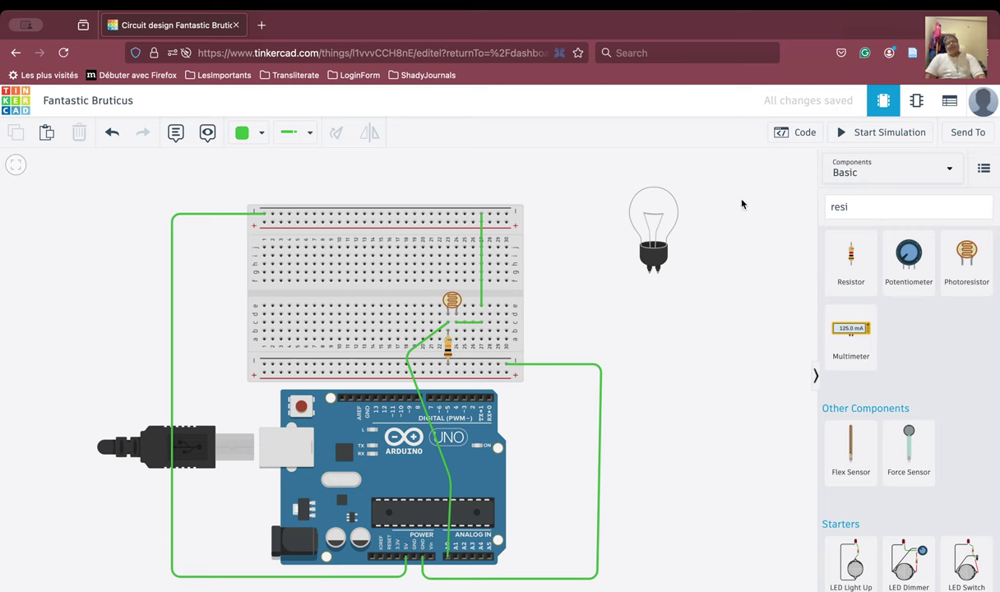
Step: Plug the light bulb into breadboard columns 12 and 13, and wire column 13 row g to the lower negative rail
{"action": "left_click_drag", "start_coordinate": [653, 222], "coordinate": [360, 192]}
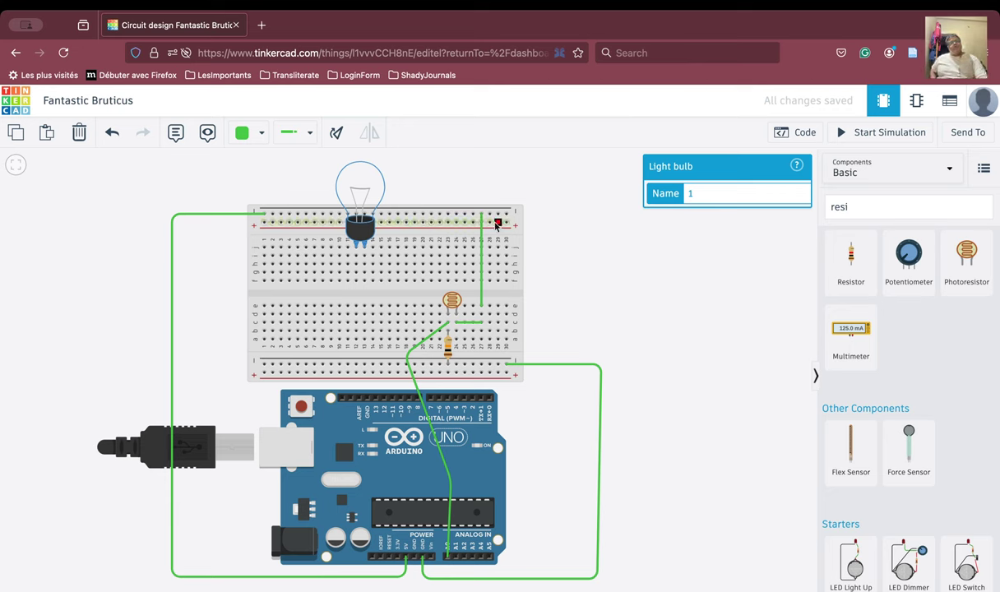
{"action": "left_click", "coordinate": [364, 274]}
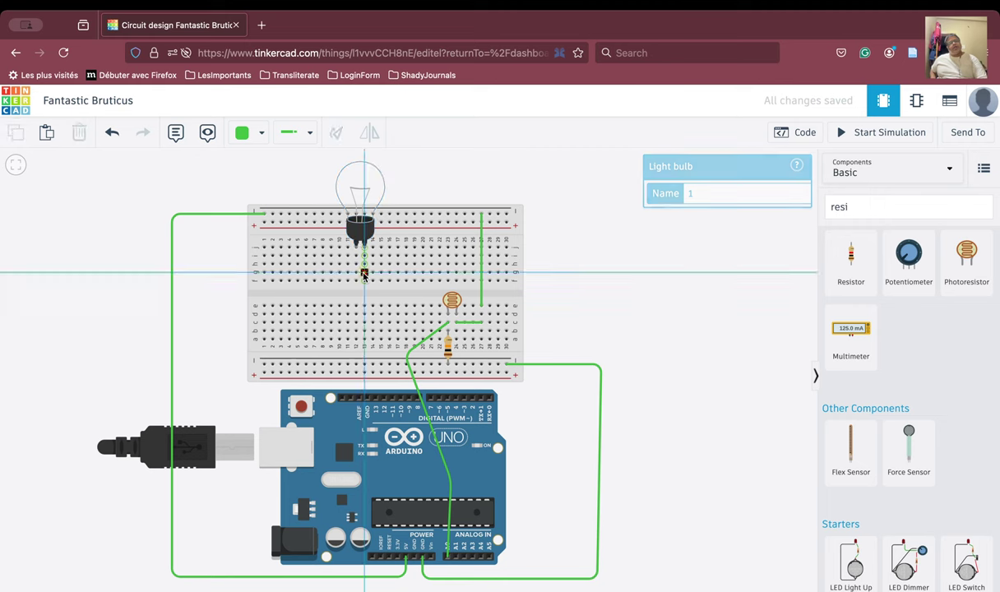
{"action": "left_click", "coordinate": [365, 366]}
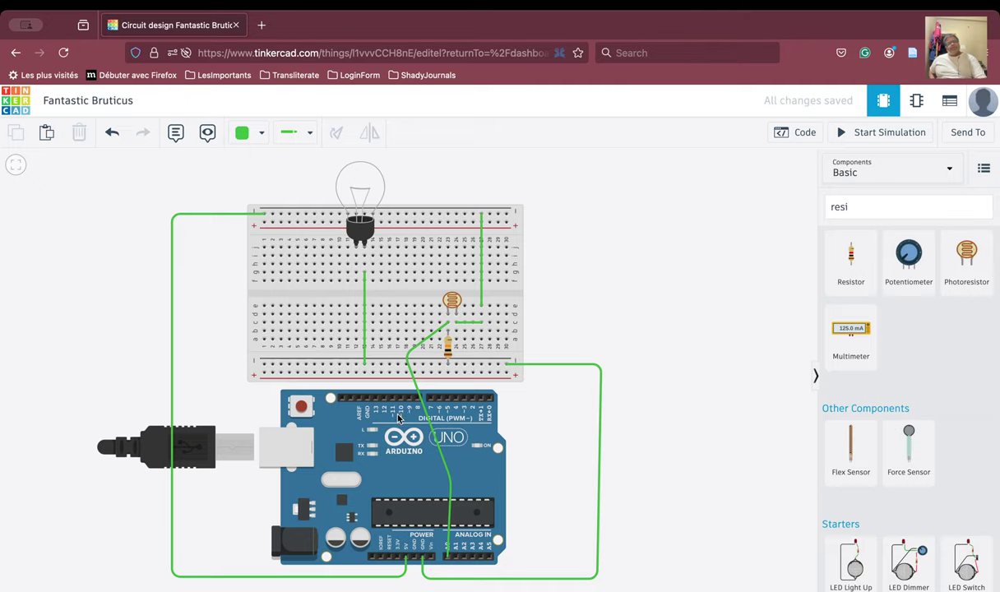
Step: Wire column 12 row h, under the bulb's first terminal, to Arduino pin 11 with one bend below the breadboard
{"action": "scroll", "coordinate": [398, 420], "scroll_direction": "up", "scroll_amount": 5}
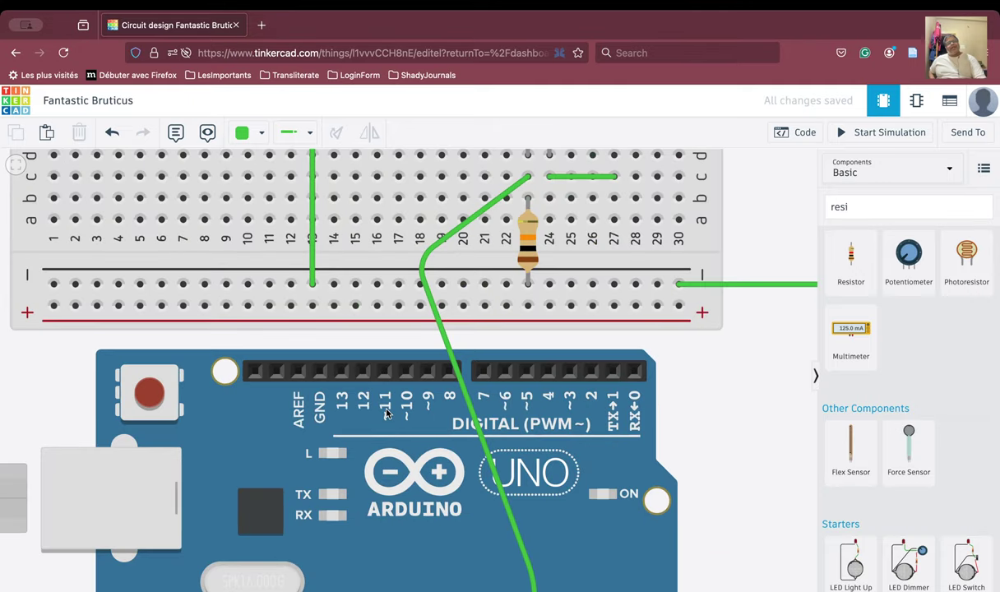
{"action": "scroll", "coordinate": [387, 414], "scroll_direction": "down", "scroll_amount": 5}
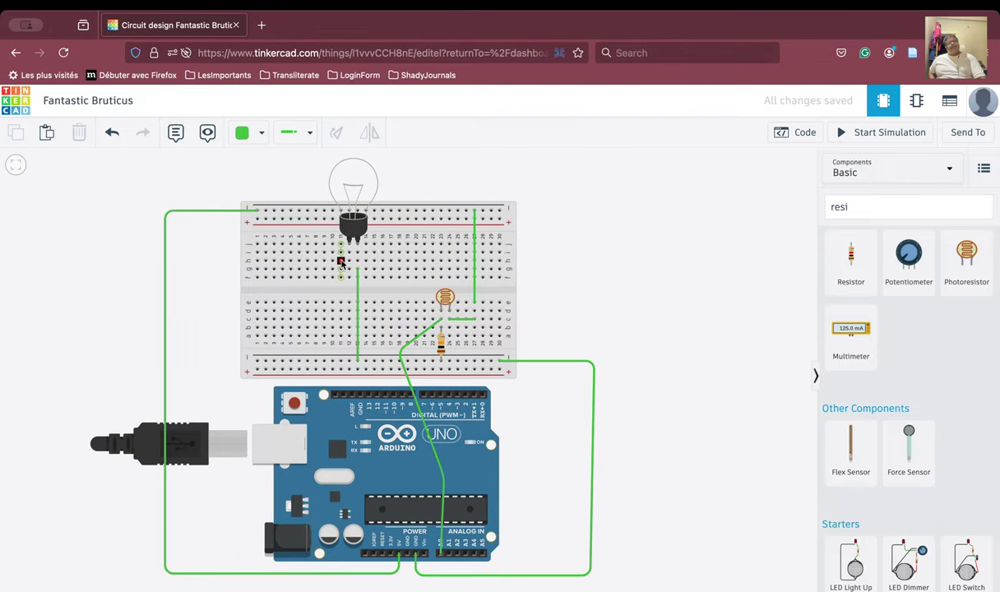
{"action": "left_click", "coordinate": [348, 263]}
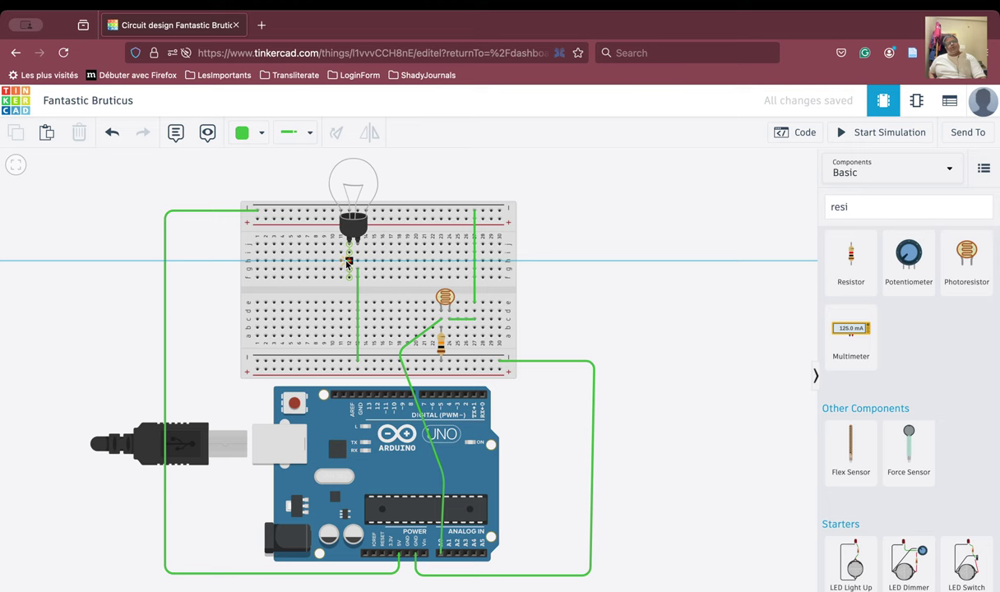
{"action": "left_click", "coordinate": [345, 377]}
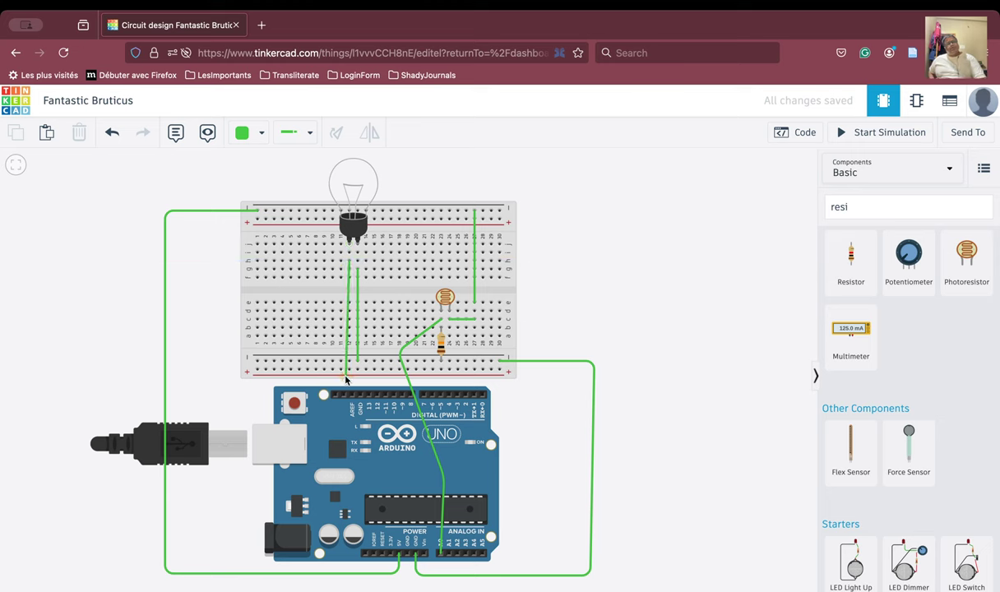
{"action": "left_click", "coordinate": [385, 396]}
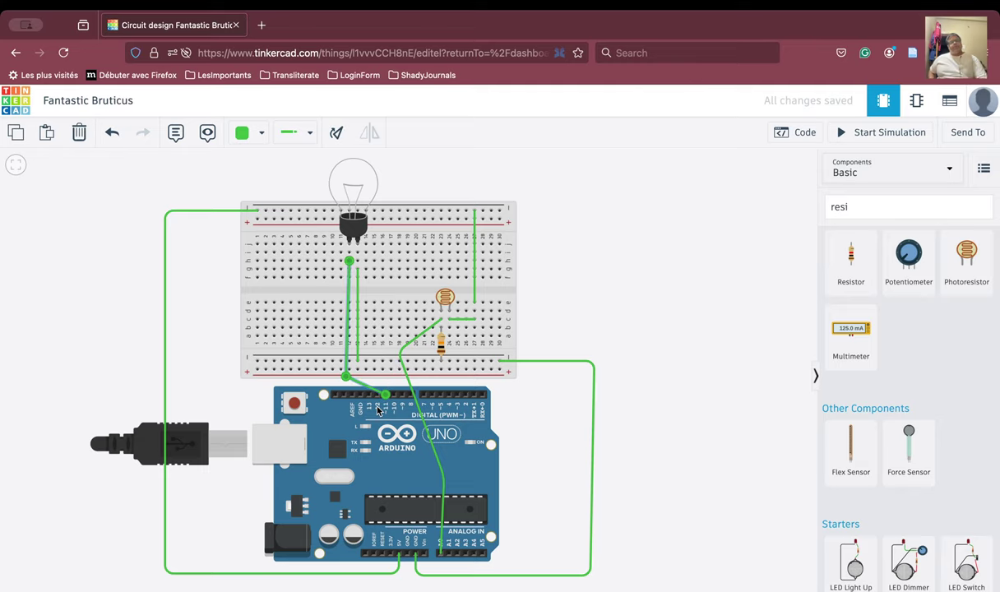
{"action": "scroll", "coordinate": [388, 385], "scroll_direction": "up", "scroll_amount": 5}
{"action": "scroll", "coordinate": [378, 412], "scroll_direction": "down", "scroll_amount": 6}
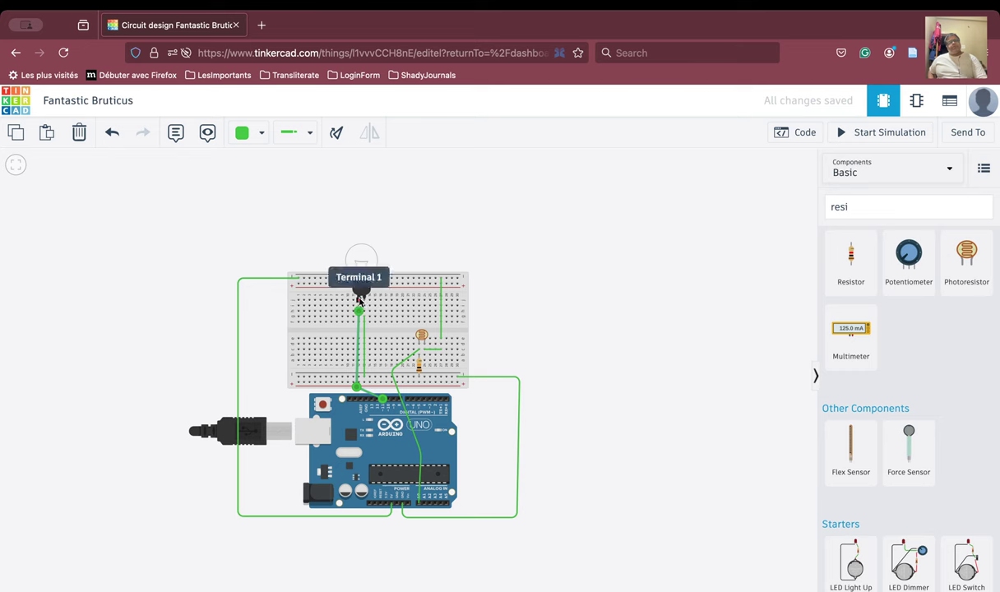
{"action": "left_click", "coordinate": [566, 330]}
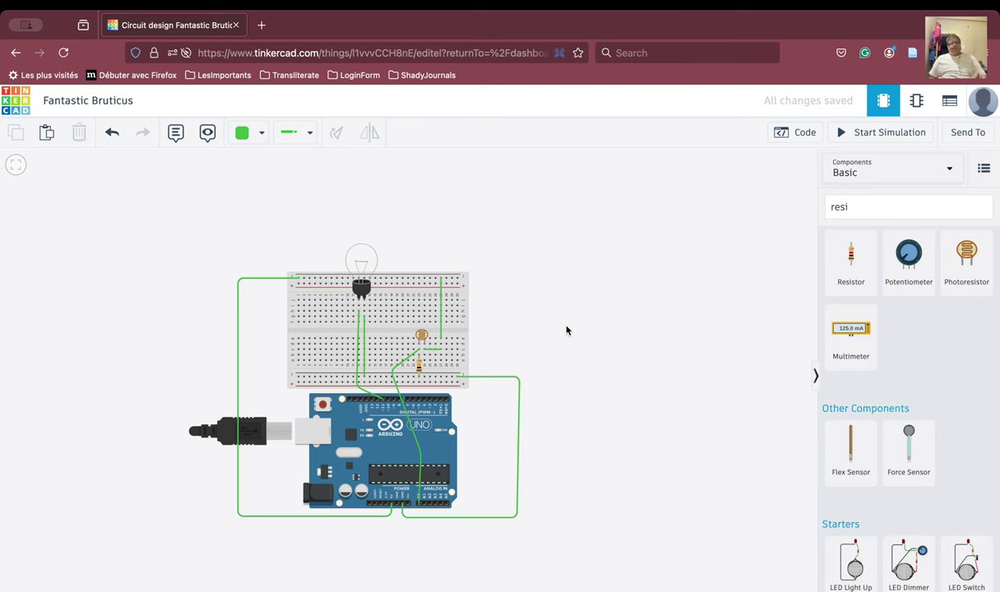
{"action": "left_click", "coordinate": [10, 169]}
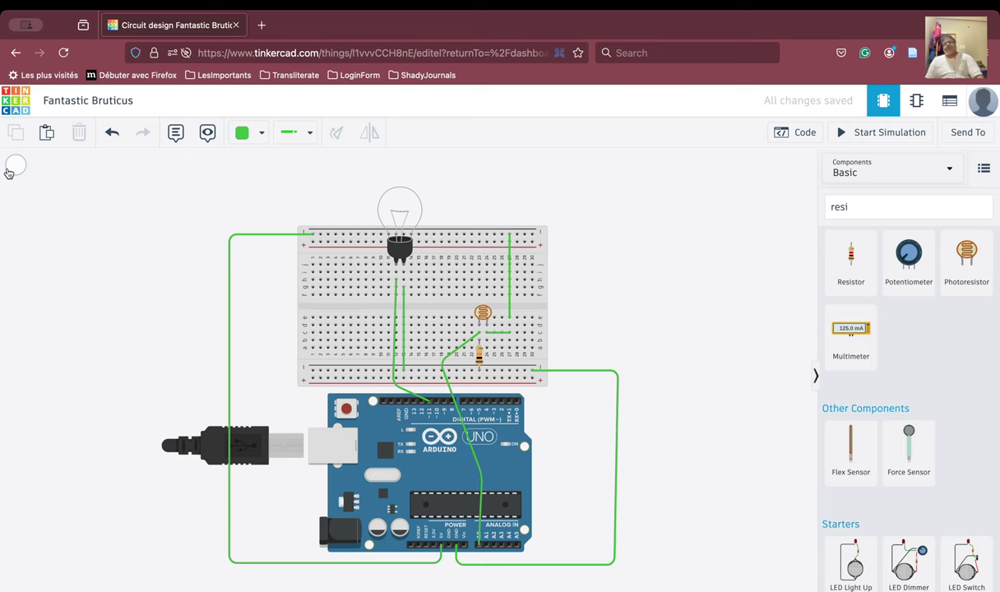
Step: Create a new variable named mapPhoto in the block code
{"action": "left_click", "coordinate": [802, 132]}
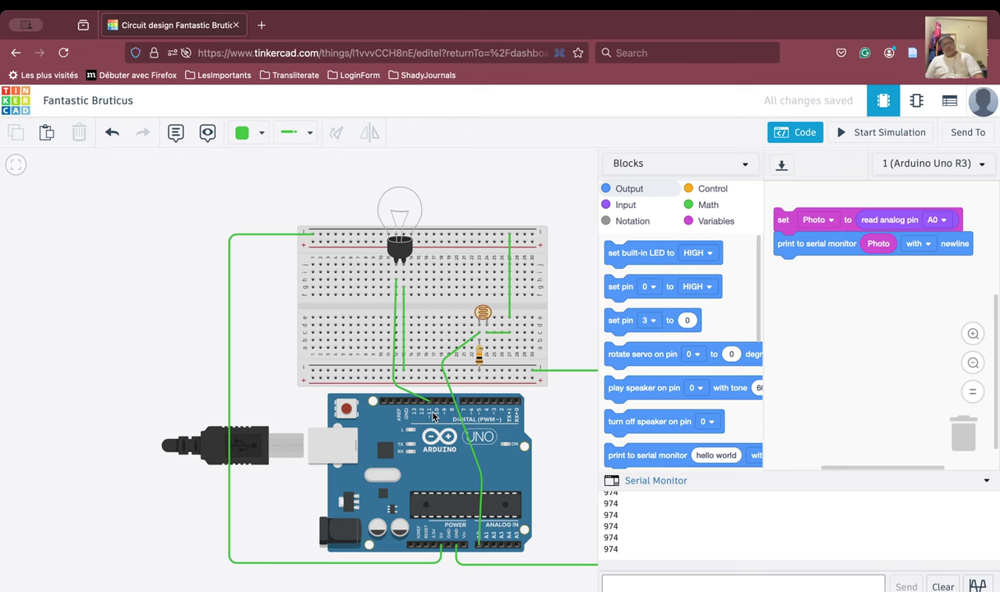
{"action": "left_click", "coordinate": [713, 221]}
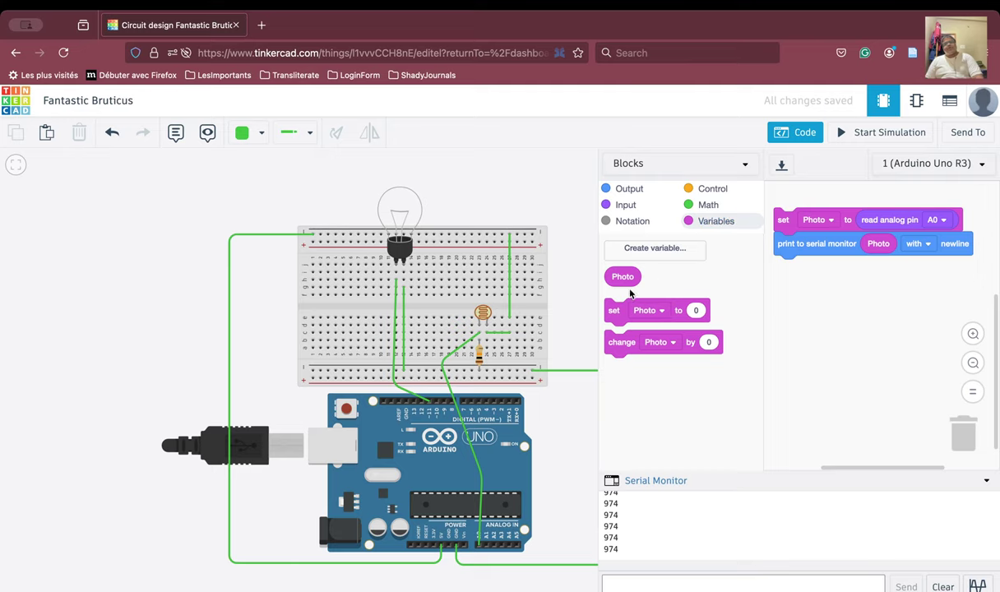
{"action": "left_click", "coordinate": [643, 248]}
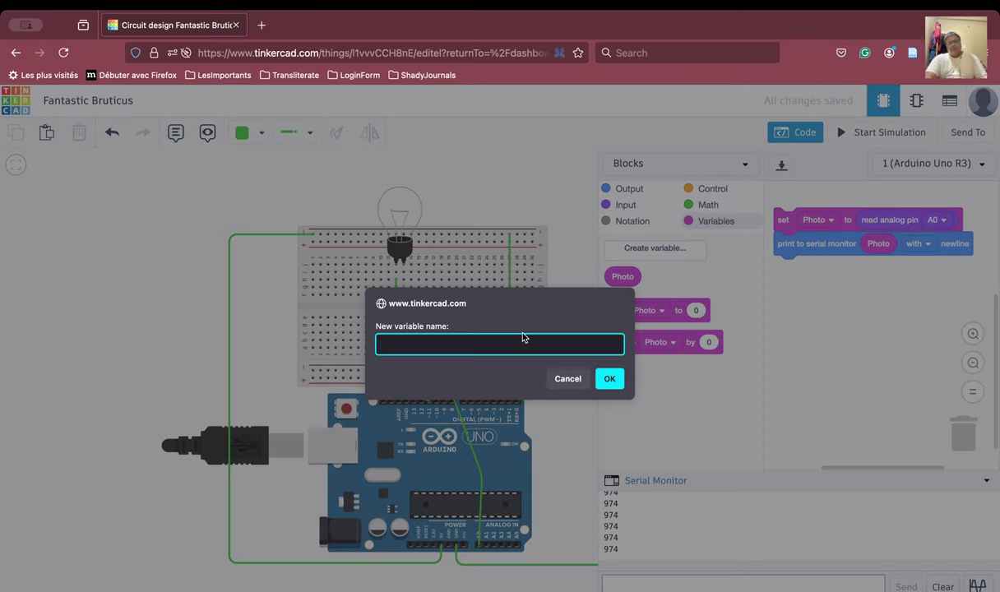
{"action": "type", "text": "gh"}
{"action": "key", "text": "BackSpace"}
{"action": "key", "text": "BackSpace"}
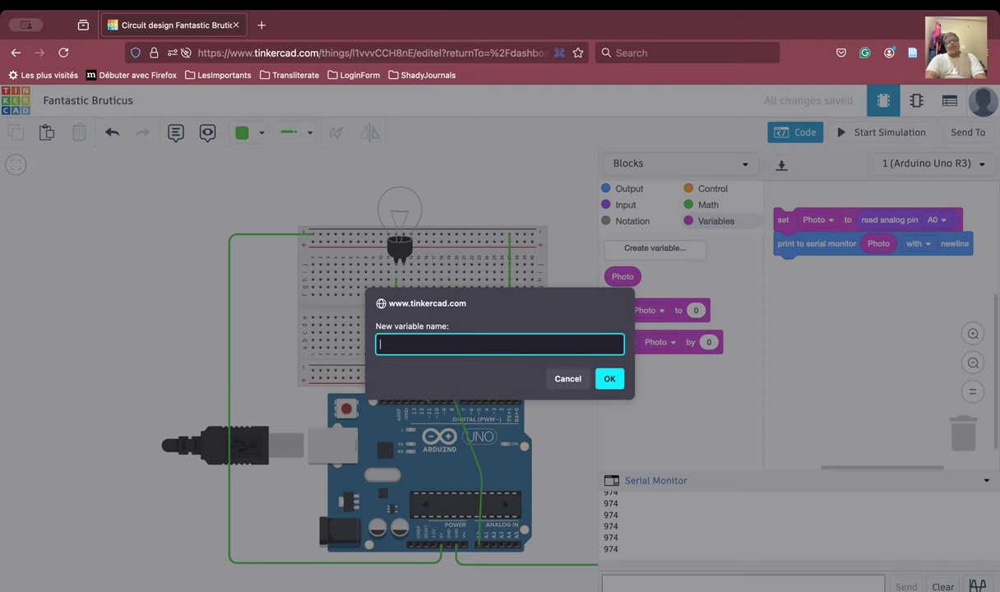
{"action": "type", "text": "mapPhoto"}
{"action": "key", "text": "Return"}
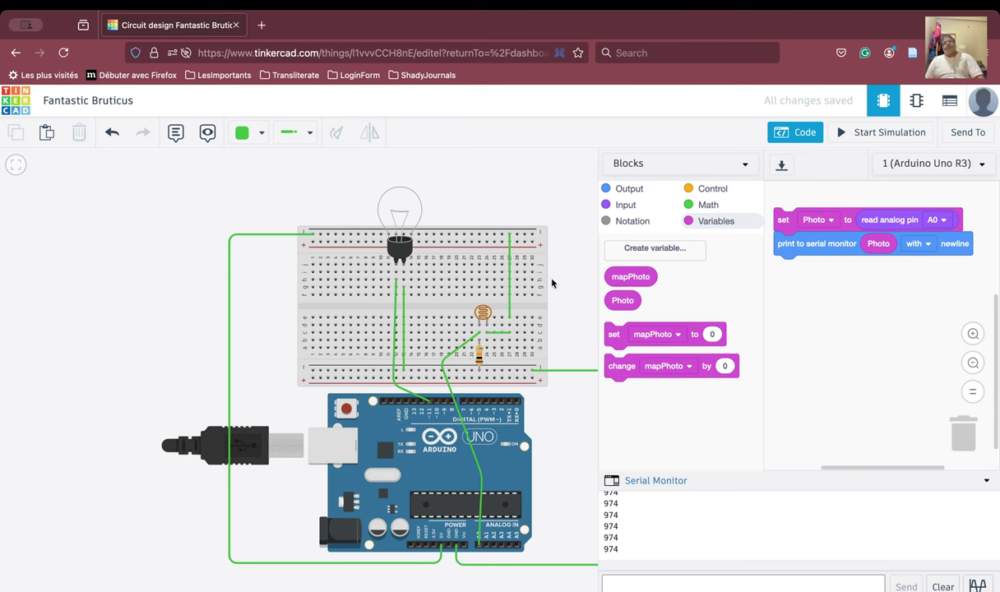
Step: Add a loose map block below the existing code and insert the Photo variable as the value it maps
{"action": "left_click", "coordinate": [699, 206]}
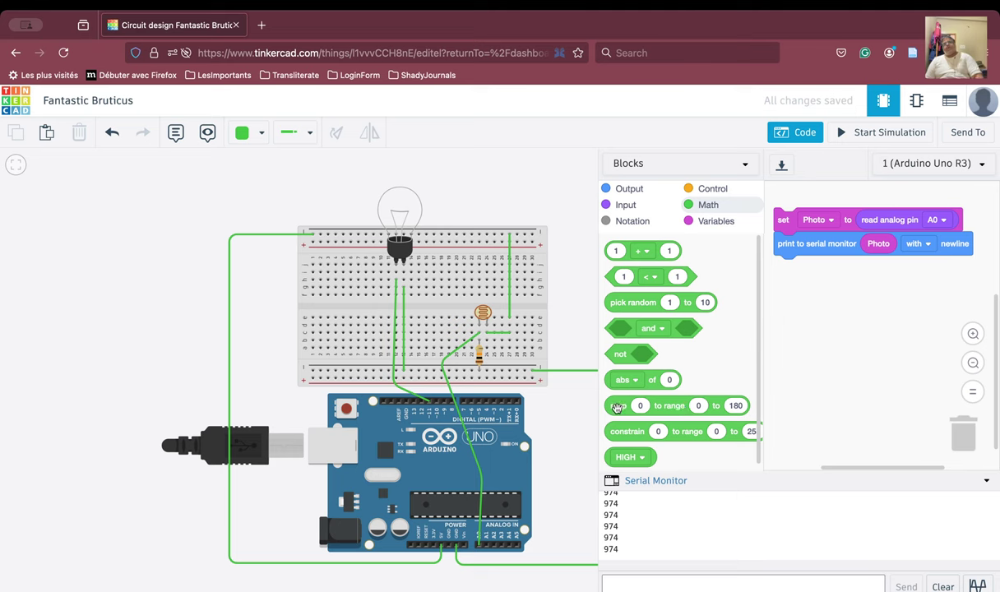
{"action": "left_click_drag", "start_coordinate": [617, 408], "coordinate": [802, 305]}
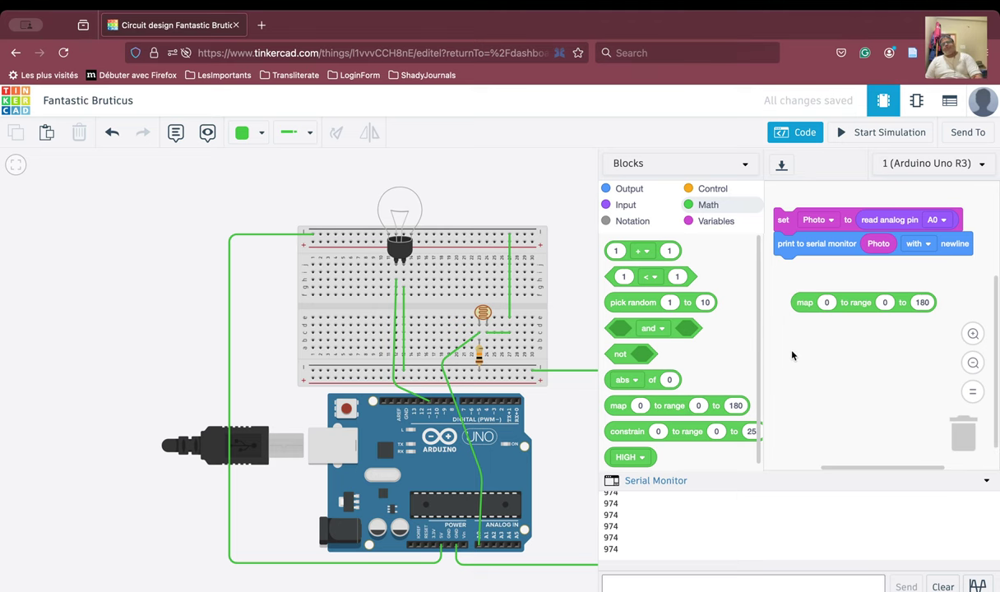
{"action": "left_click", "coordinate": [715, 222]}
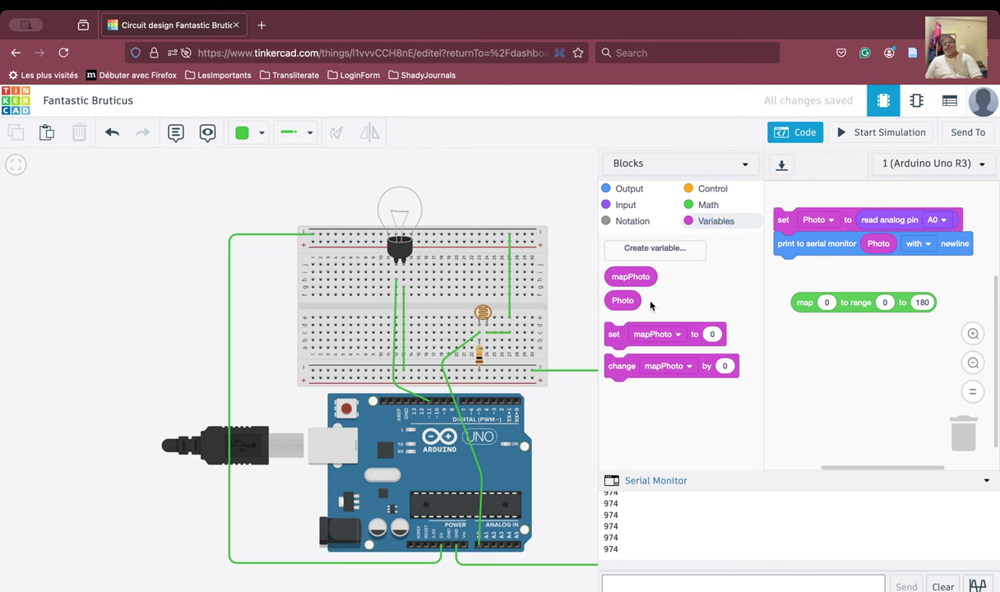
{"action": "left_click_drag", "start_coordinate": [622, 302], "coordinate": [829, 306]}
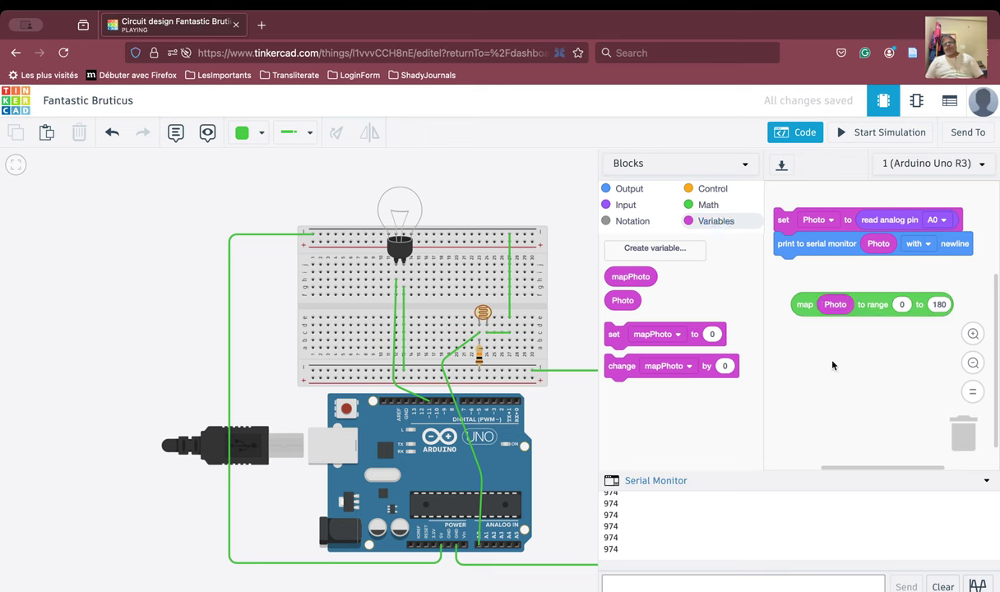
Step: Set the upper limit of the loose map block's range to 255
{"action": "left_click", "coordinate": [939, 304]}
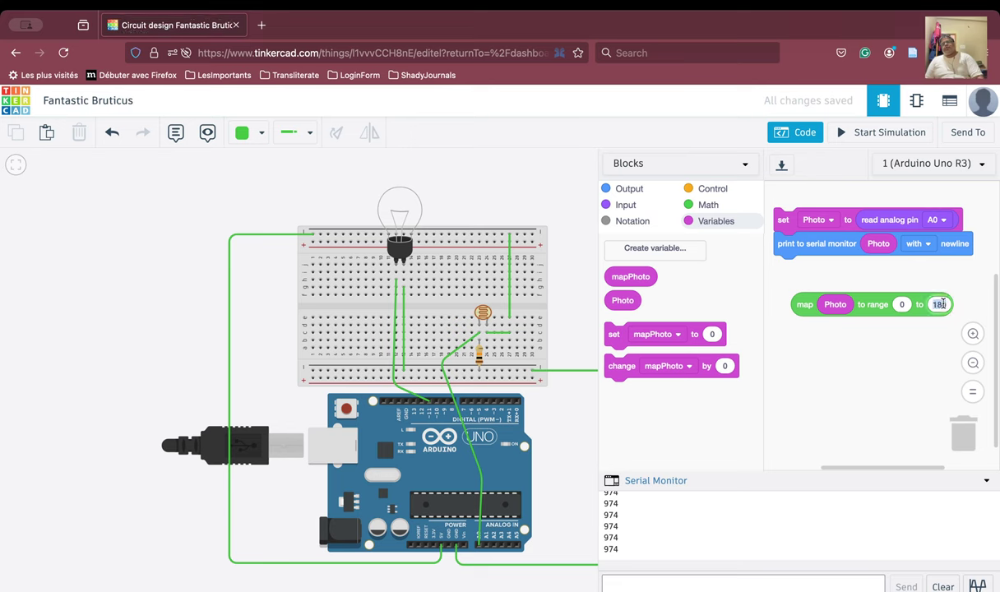
{"action": "type", "text": "255"}
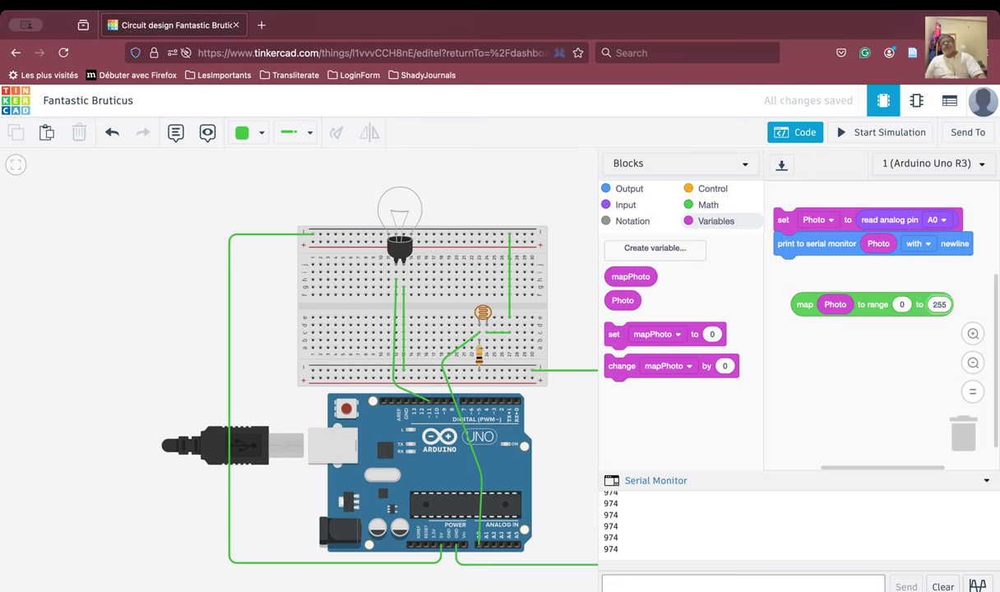
{"action": "left_click", "coordinate": [908, 352]}
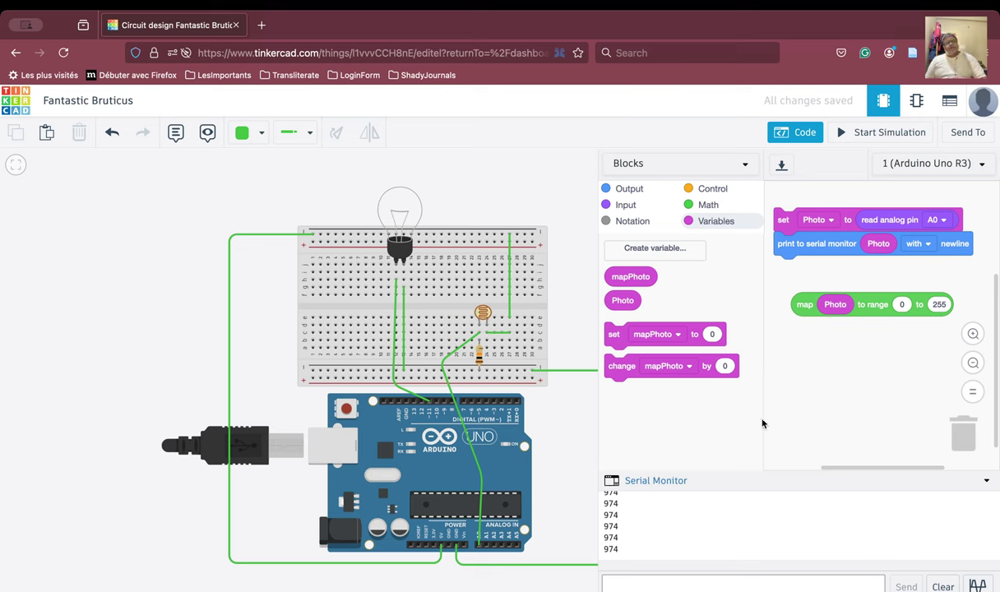
Step: Add an output block that sets a PWM pin to a numeric value and park it loose below the map block
{"action": "left_click", "coordinate": [631, 190]}
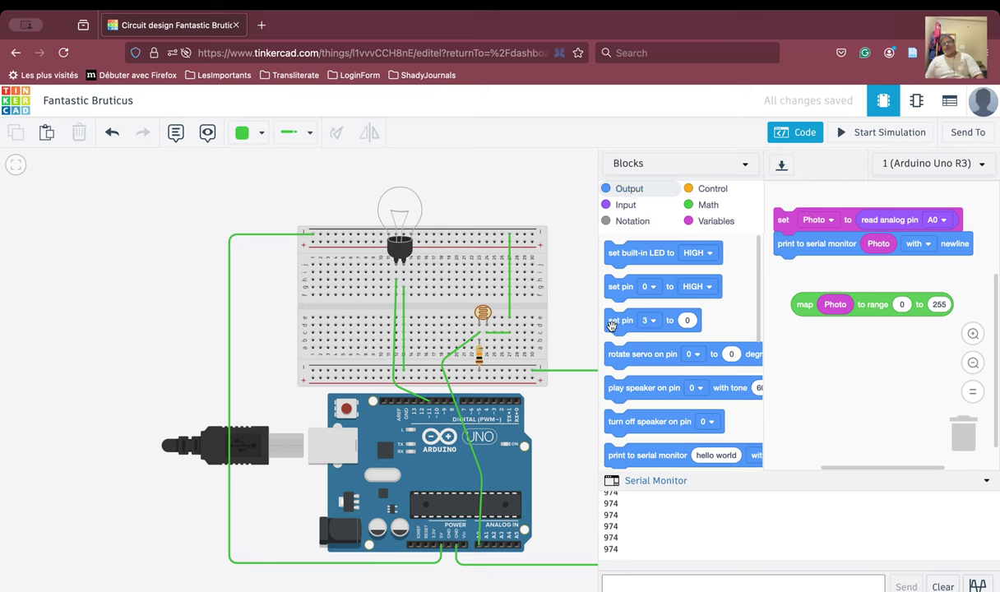
{"action": "left_click_drag", "start_coordinate": [611, 326], "coordinate": [780, 274]}
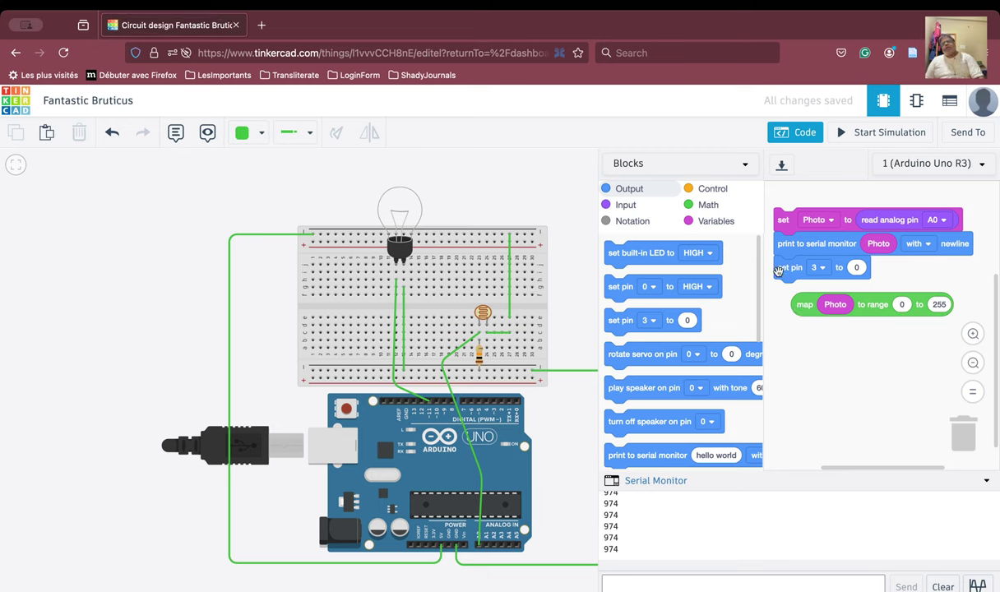
{"action": "left_click_drag", "start_coordinate": [779, 270], "coordinate": [794, 349]}
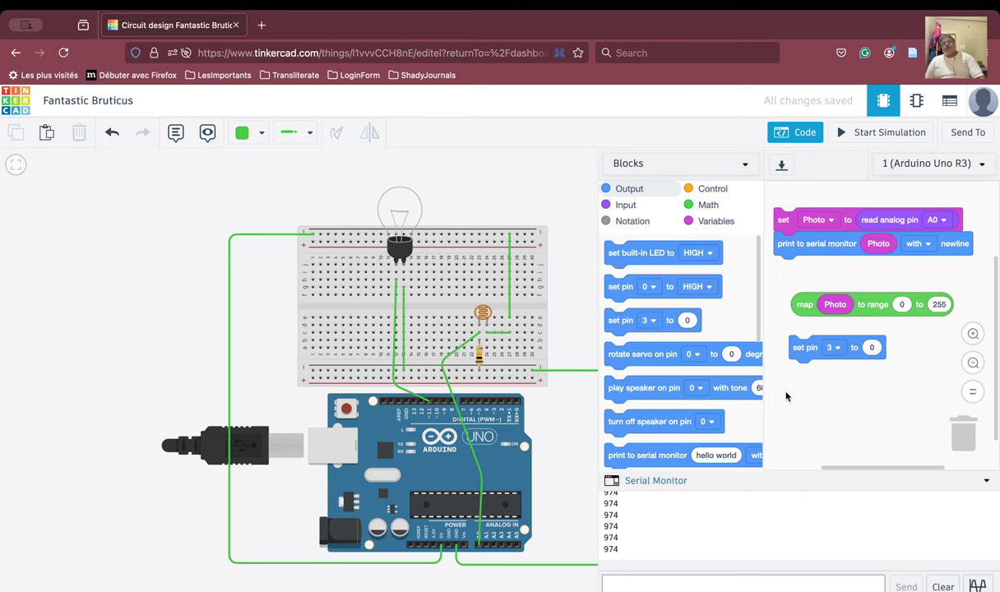
Step: Add a set mapPhoto block below the serial print block and insert the map block as its value
{"action": "left_click", "coordinate": [695, 220]}
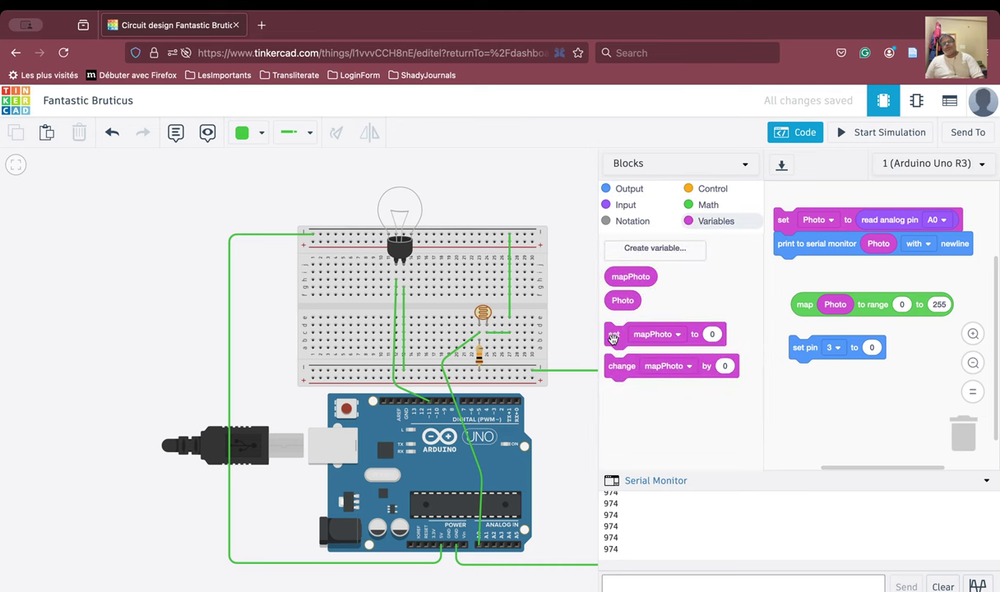
{"action": "left_click_drag", "start_coordinate": [613, 339], "coordinate": [758, 275]}
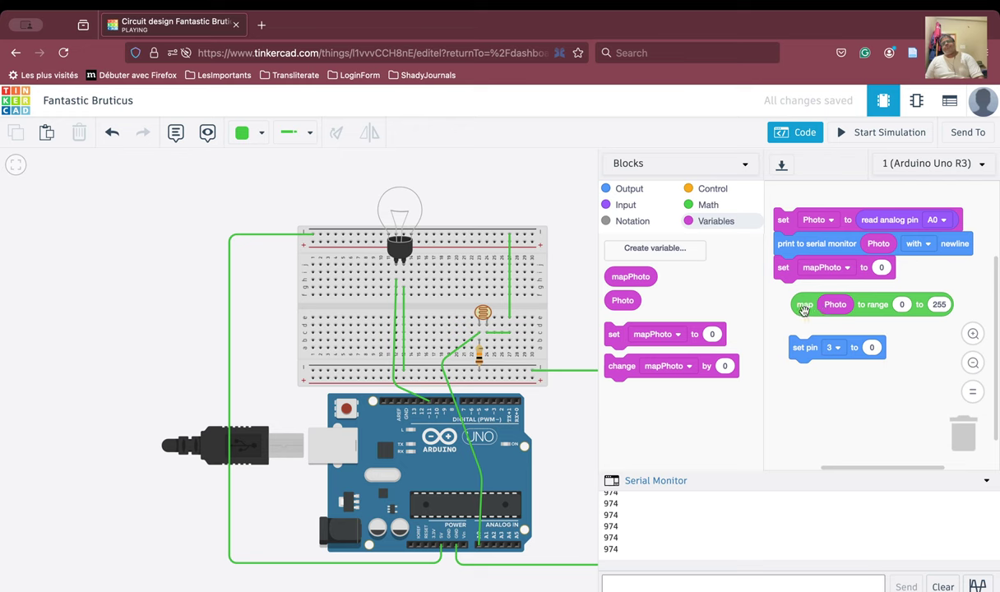
{"action": "left_click_drag", "start_coordinate": [803, 310], "coordinate": [884, 274]}
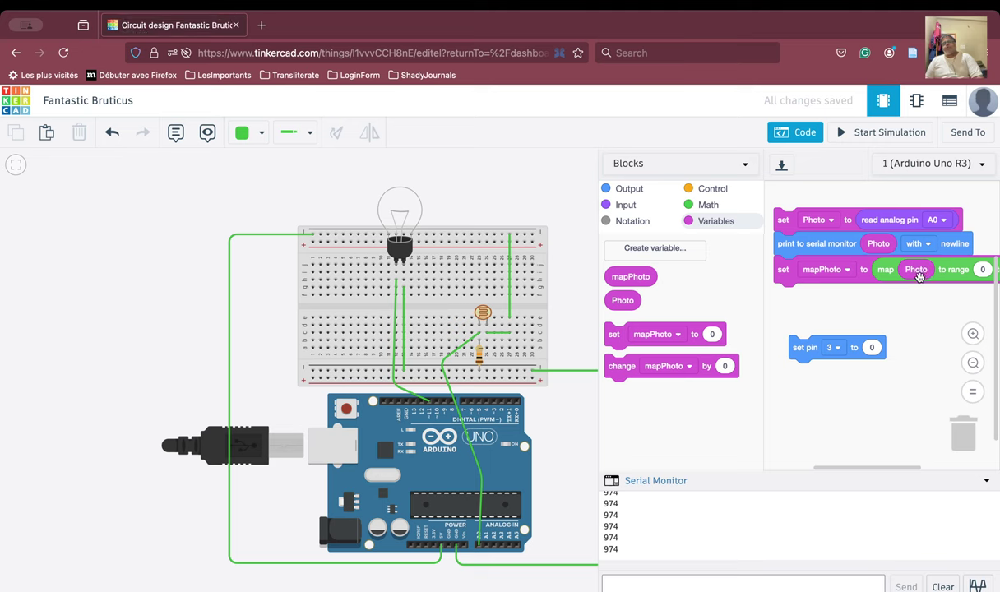
Step: Attach the loose set pin block below the set mapPhoto block, choose pin 11, and insert the mapPhoto variable as its value
{"action": "left_click_drag", "start_coordinate": [805, 350], "coordinate": [791, 296]}
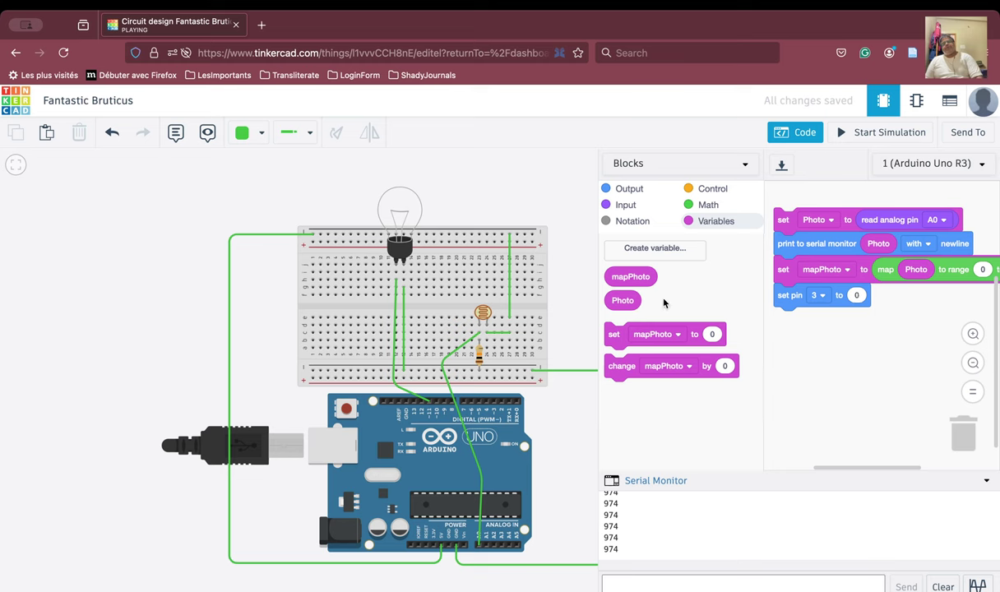
{"action": "left_click", "coordinate": [827, 300]}
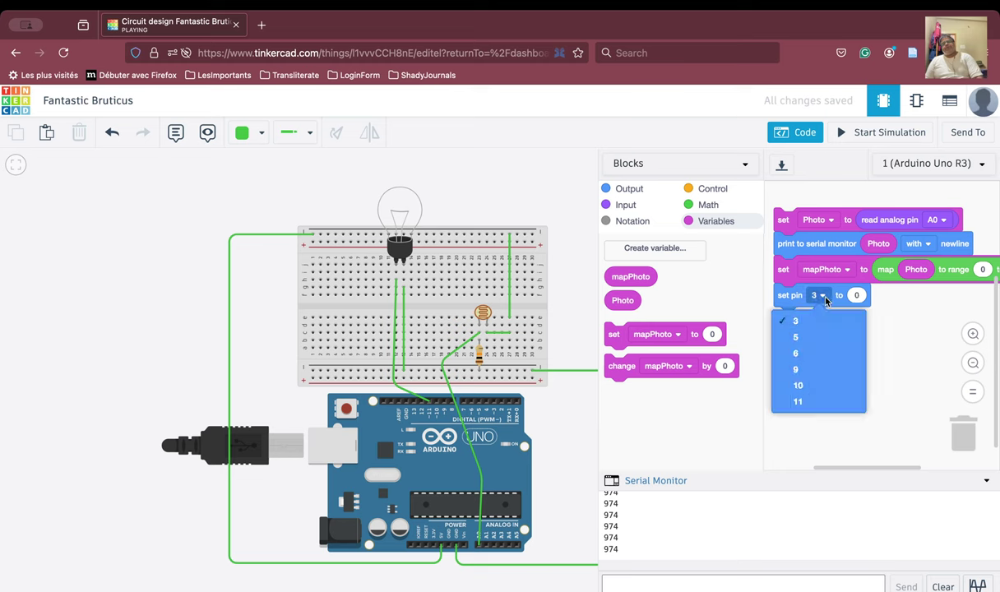
{"action": "left_click", "coordinate": [809, 408]}
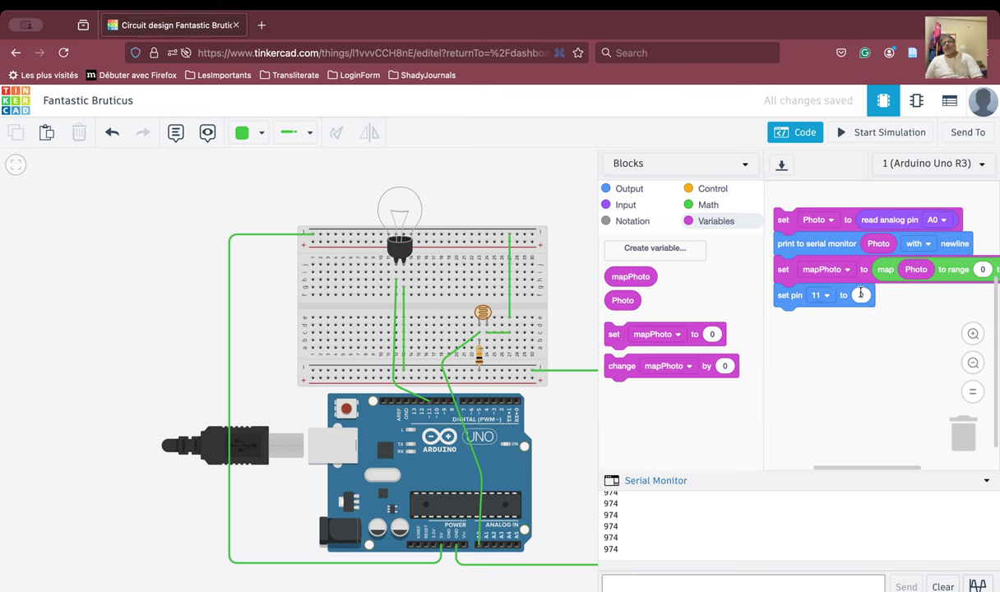
{"action": "left_click_drag", "start_coordinate": [621, 278], "coordinate": [868, 301]}
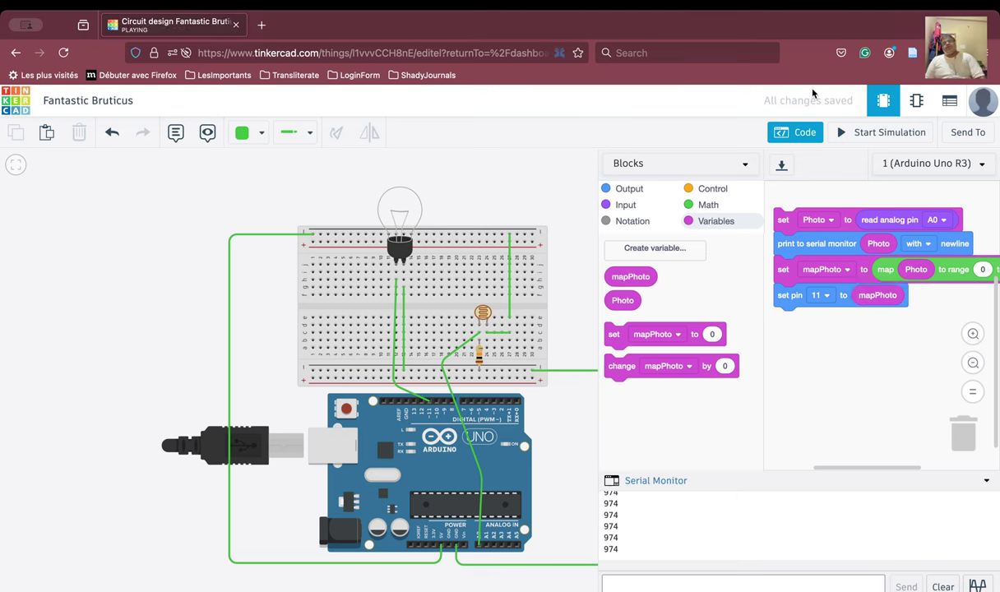
Step: Run the simulation and vary the photoresistor's light level from dark to full brightness and back to check the bulb's response
{"action": "left_click", "coordinate": [863, 132]}
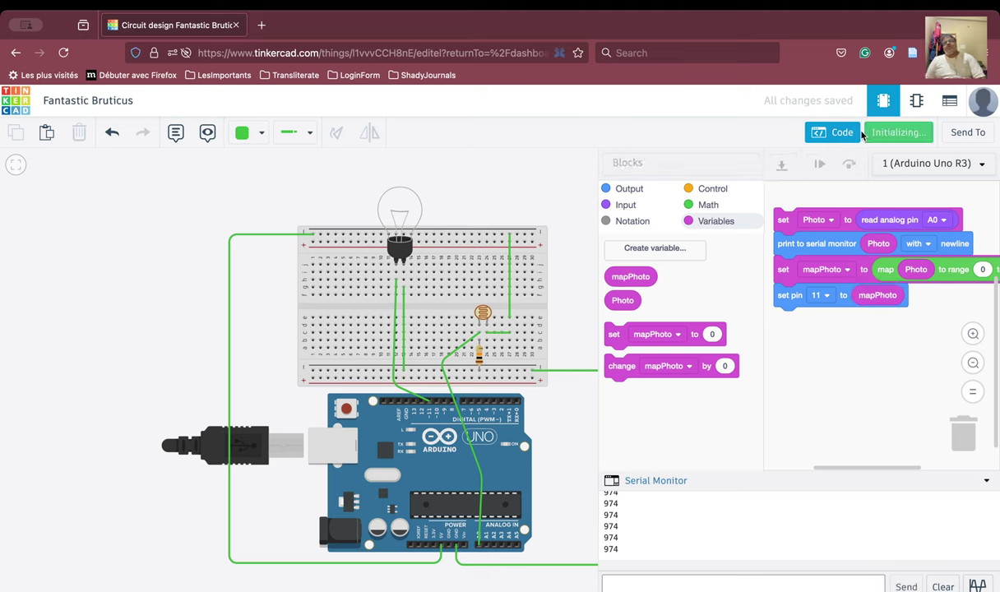
{"action": "left_click", "coordinate": [483, 314]}
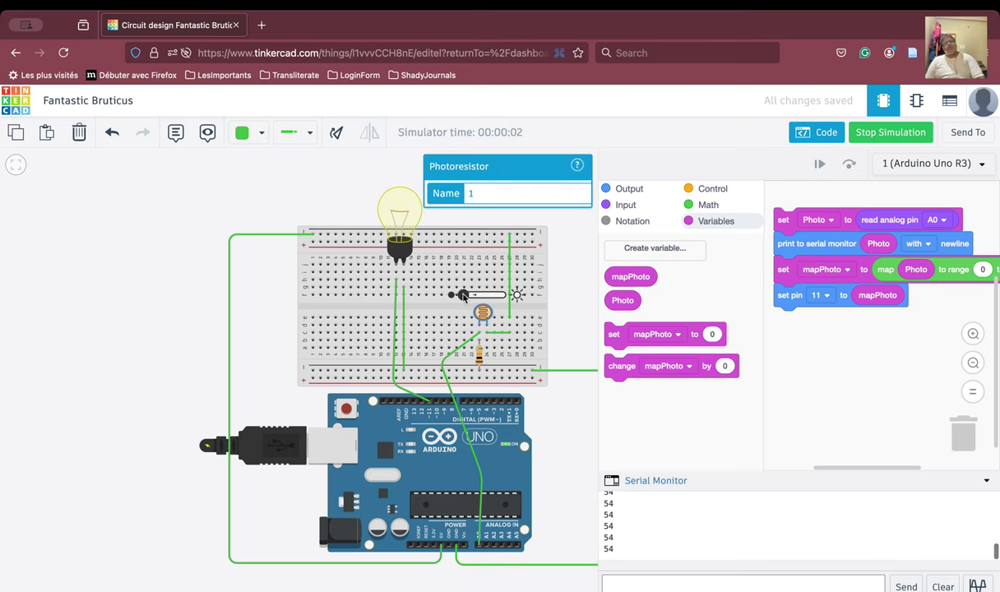
{"action": "left_click_drag", "start_coordinate": [465, 298], "coordinate": [505, 298]}
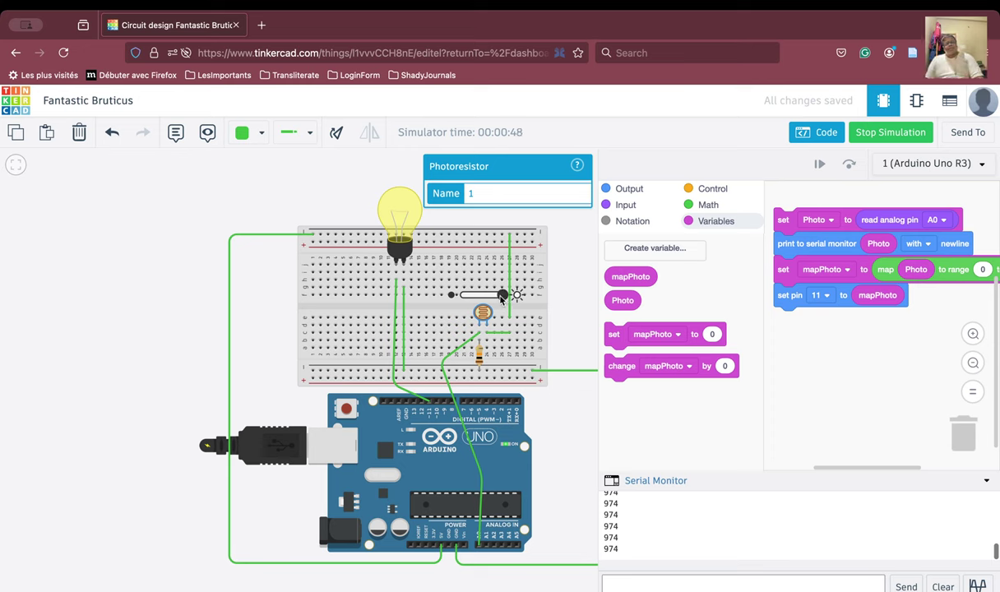
{"action": "mouse_move", "coordinate": [501, 297]}
{"action": "left_mouse_down"}
{"action": "mouse_move", "coordinate": [463, 296]}
{"action": "mouse_move", "coordinate": [506, 298]}
{"action": "left_mouse_up"}
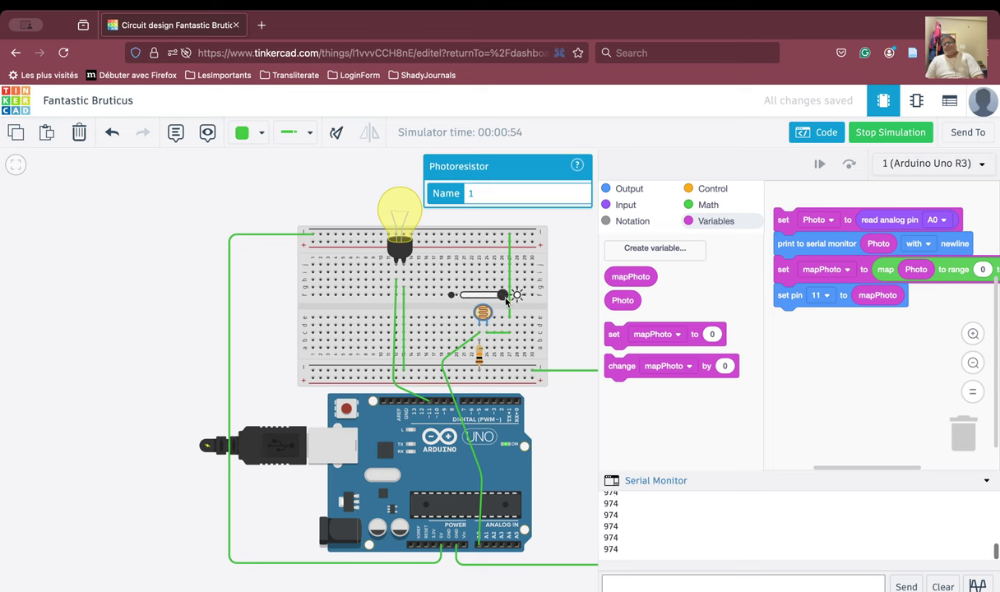
{"action": "mouse_move", "coordinate": [506, 301]}
{"action": "left_mouse_down"}
{"action": "mouse_move", "coordinate": [440, 296]}
{"action": "mouse_move", "coordinate": [506, 303]}
{"action": "left_mouse_up"}
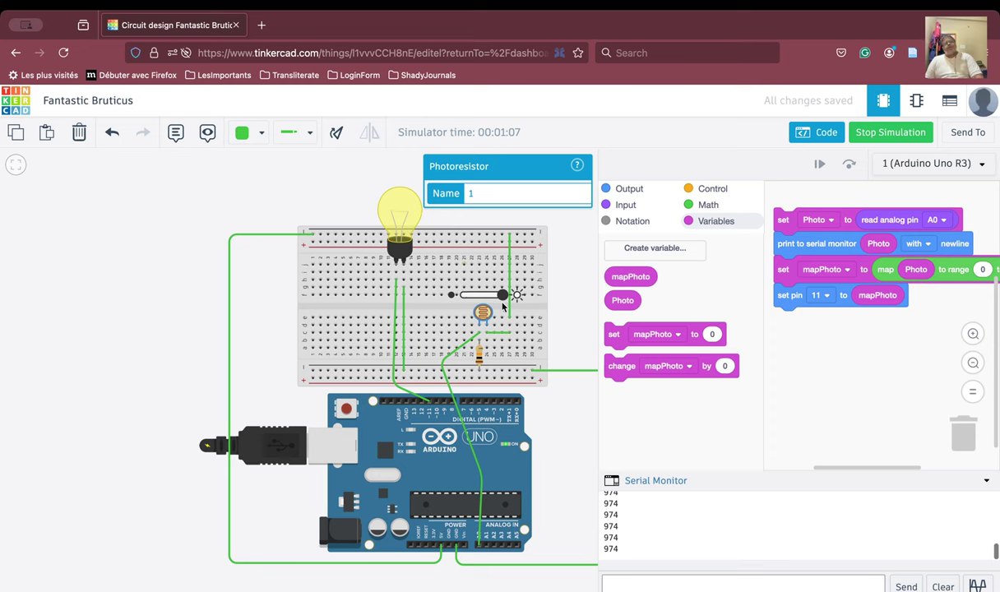
{"action": "left_click_drag", "start_coordinate": [503, 294], "coordinate": [458, 294]}
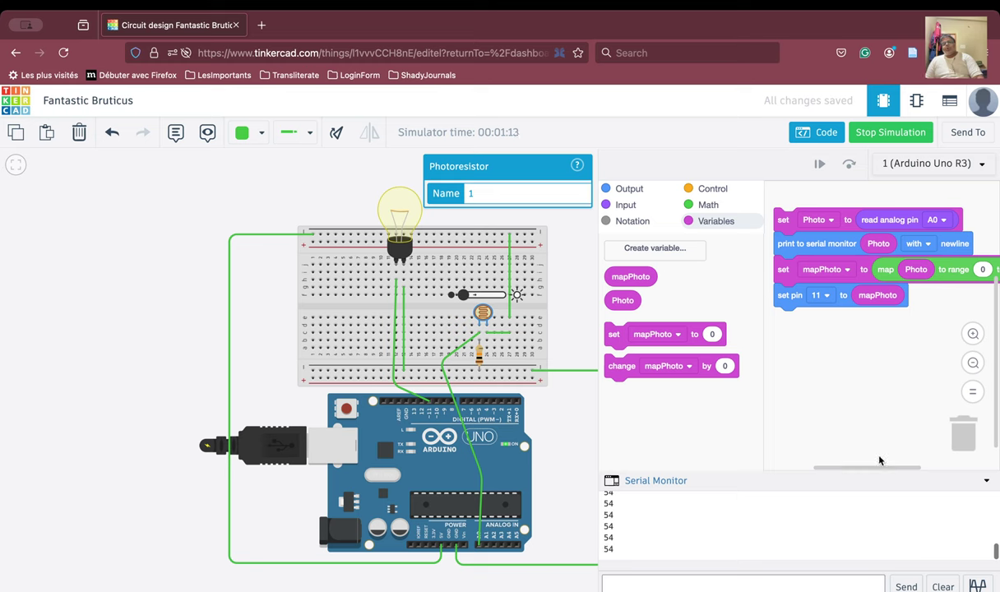
Step: Invert the map block's output range so it runs from 255 to 0
{"action": "left_click_drag", "start_coordinate": [862, 471], "coordinate": [887, 466]}
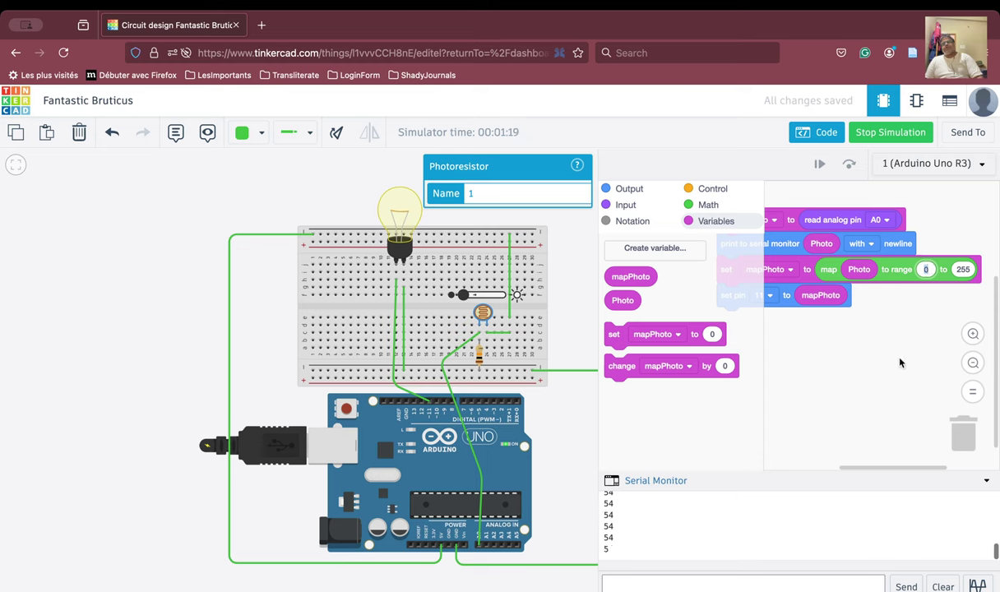
{"action": "left_click", "coordinate": [927, 269]}
{"action": "type", "text": "255"}
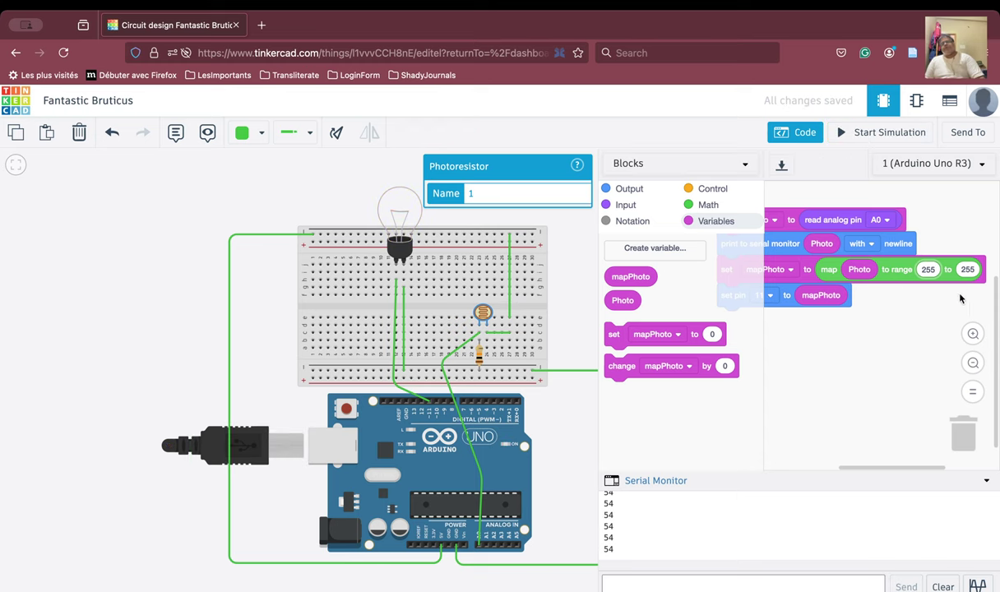
{"action": "left_click", "coordinate": [968, 269]}
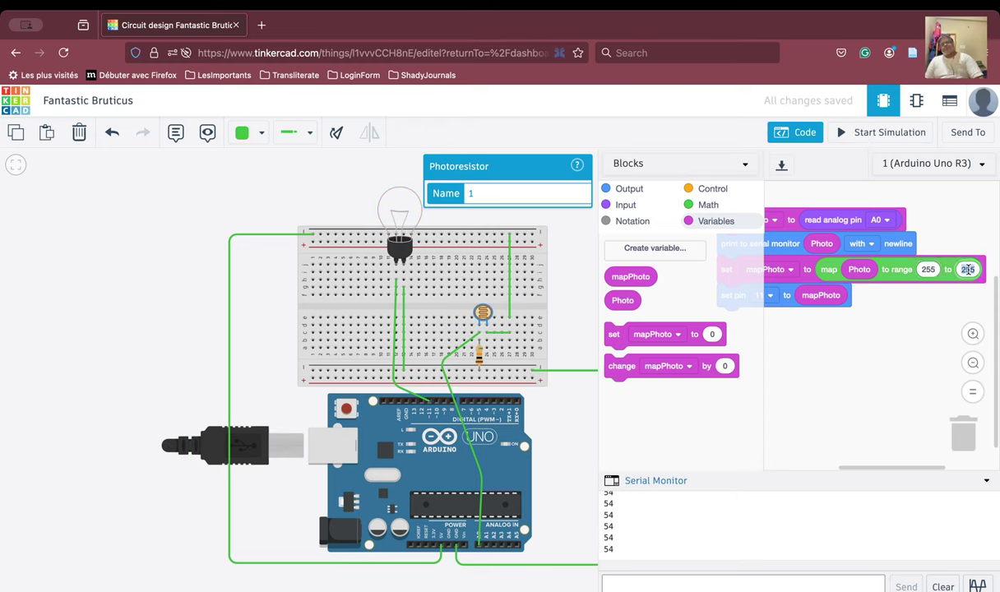
{"action": "type", "text": "0"}
{"action": "left_click", "coordinate": [840, 364]}
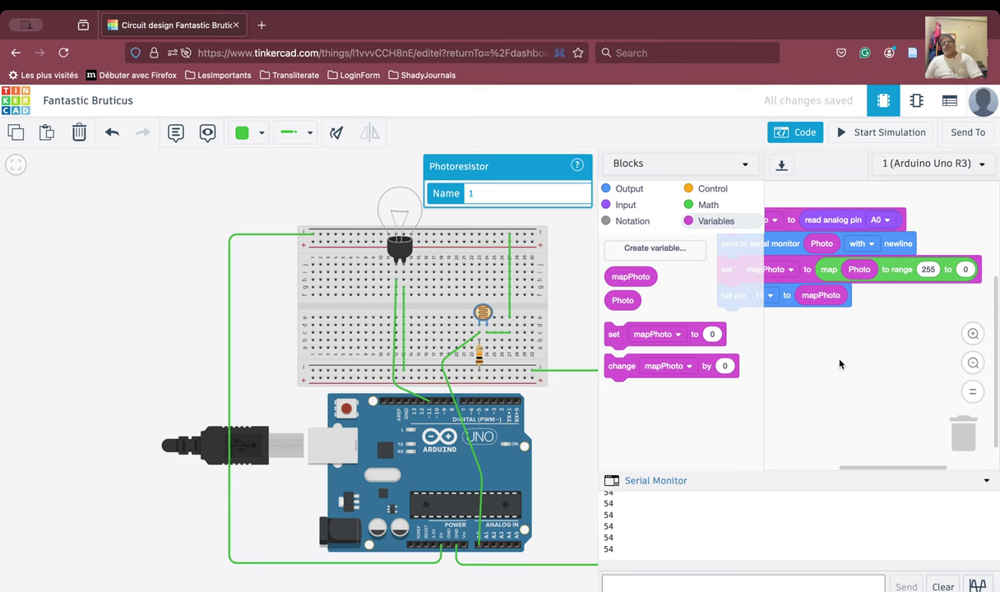
Step: Simulate the inverted mapping while raising the photoresistor's light level from dark to full brightness, and stop the simulation
{"action": "left_click", "coordinate": [855, 133]}
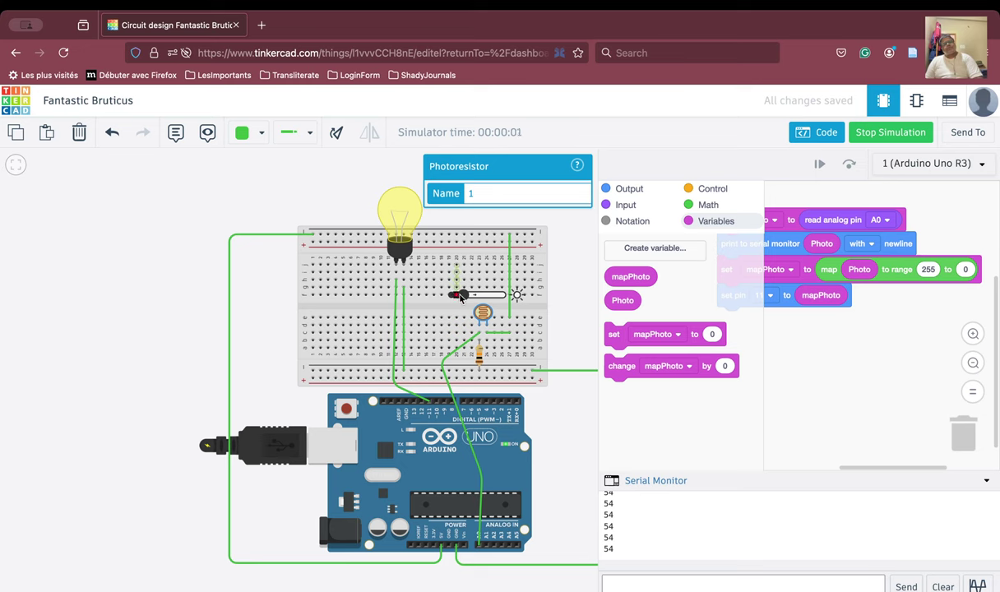
{"action": "left_click_drag", "start_coordinate": [460, 299], "coordinate": [481, 299]}
{"action": "left_click_drag", "start_coordinate": [488, 299], "coordinate": [509, 301]}
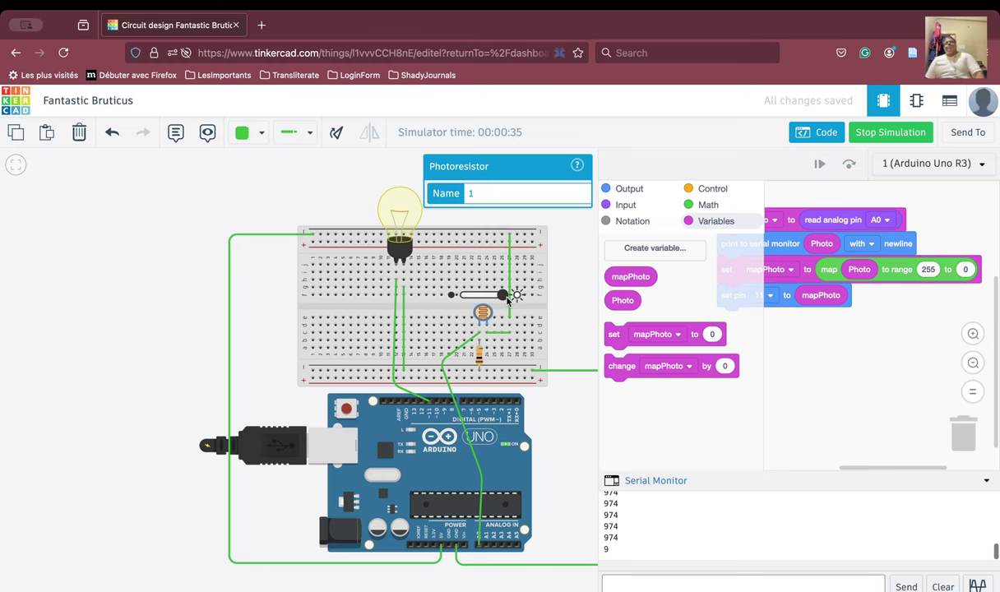
{"action": "left_click", "coordinate": [878, 133]}
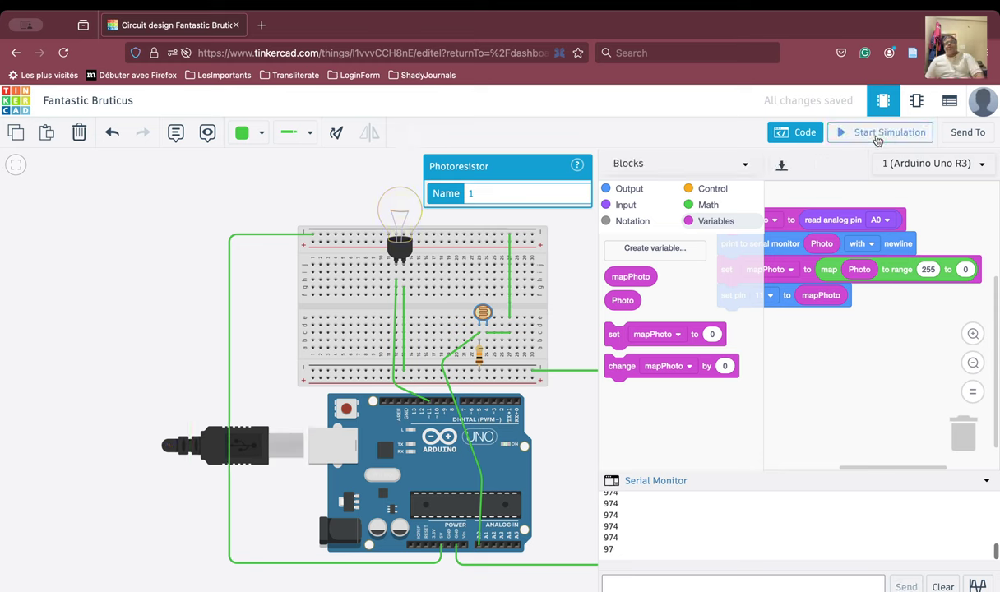